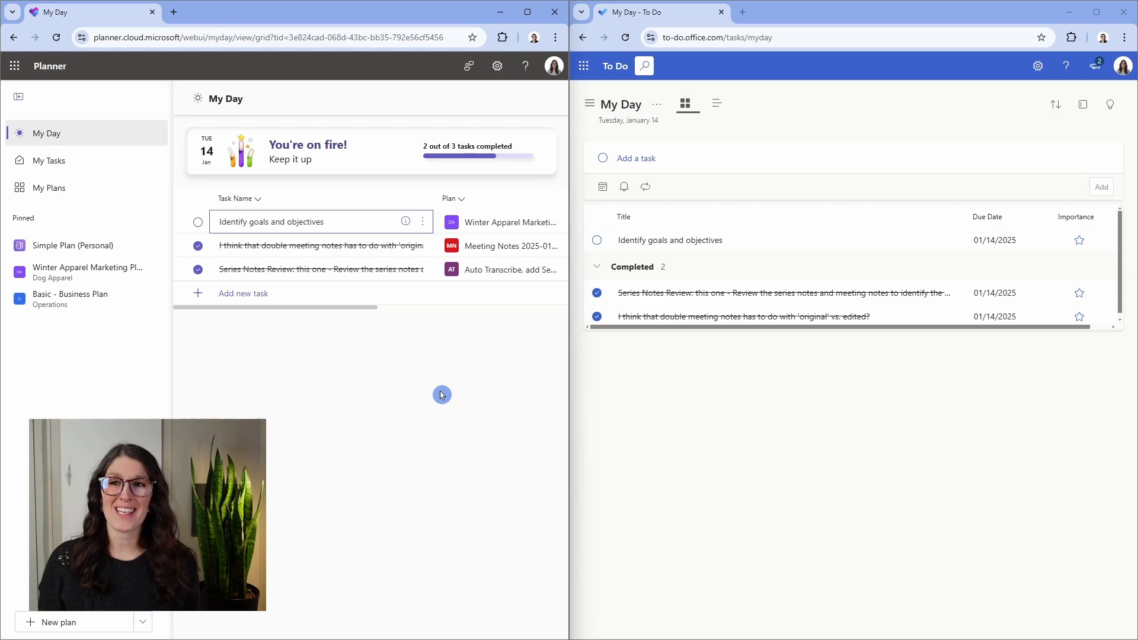
# Display the Microsoft 365 app launcher in both Planner and To Do to locate the two apps, and close both launchers
pyautogui.click(15, 66)
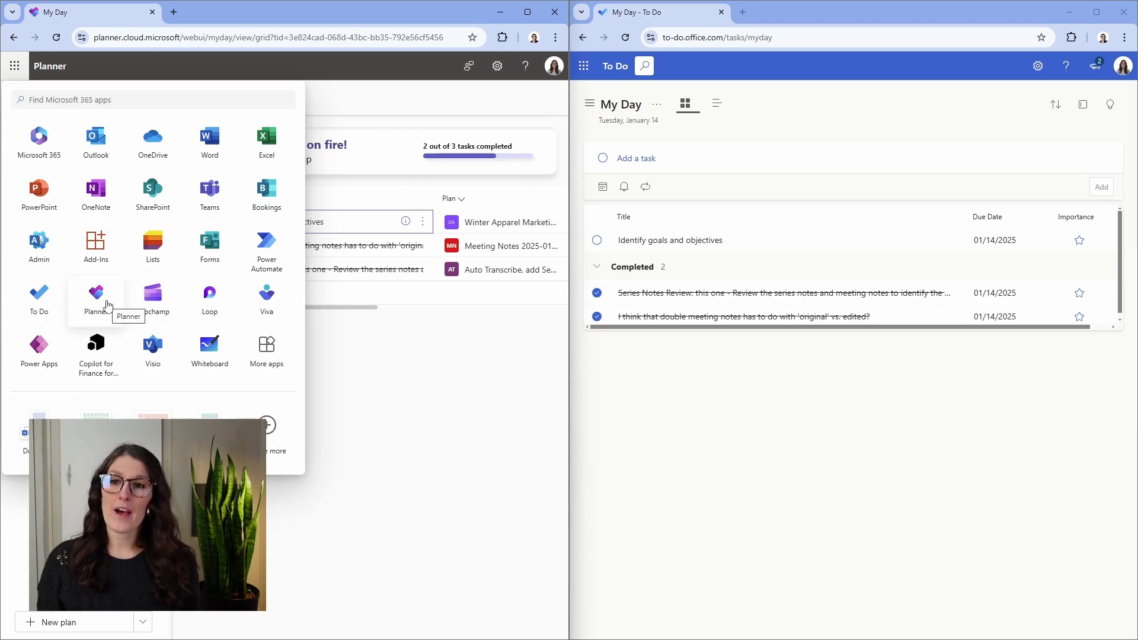
pyautogui.click(584, 66)
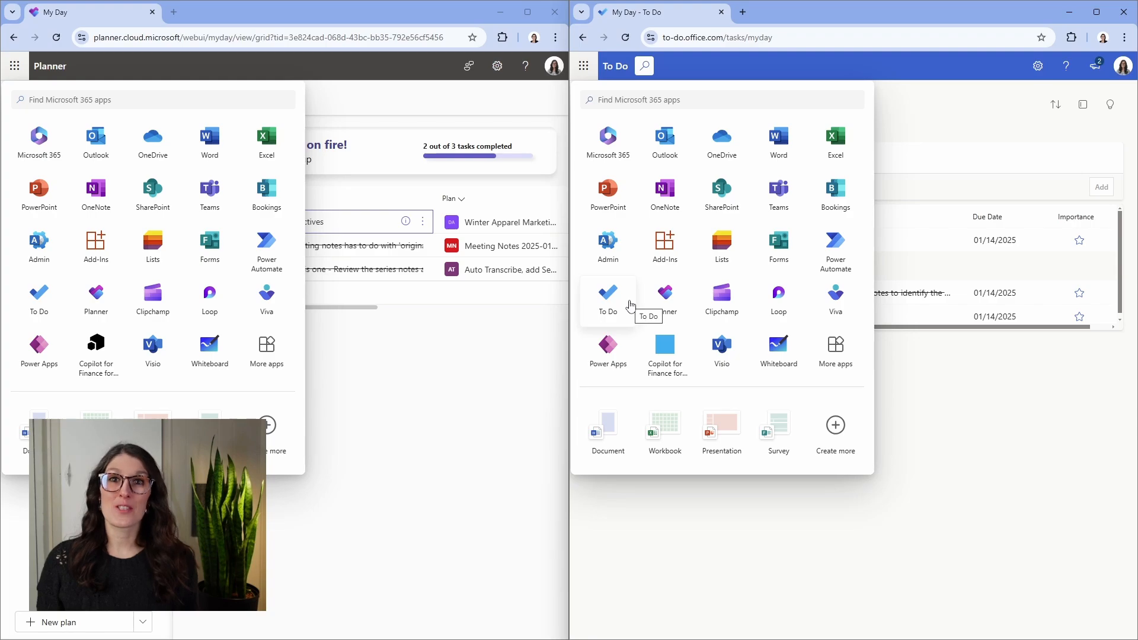
pyautogui.click(456, 283)
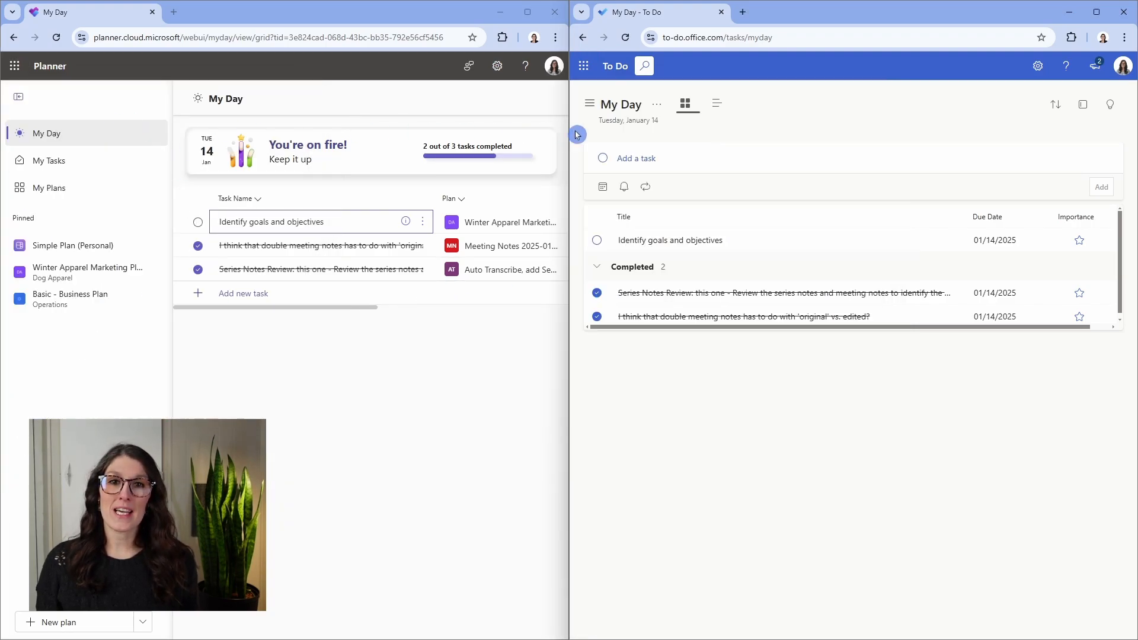
# Compare the private tasks under My Tasks in Planner with the Tasks list in To Do
pyautogui.click(589, 107)
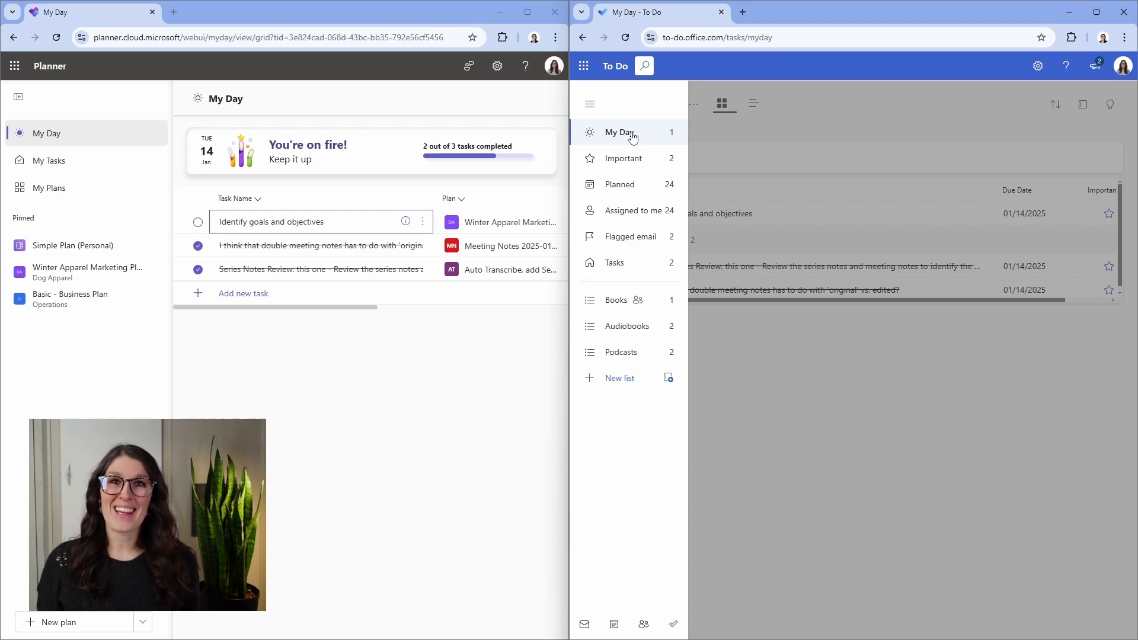
pyautogui.click(101, 172)
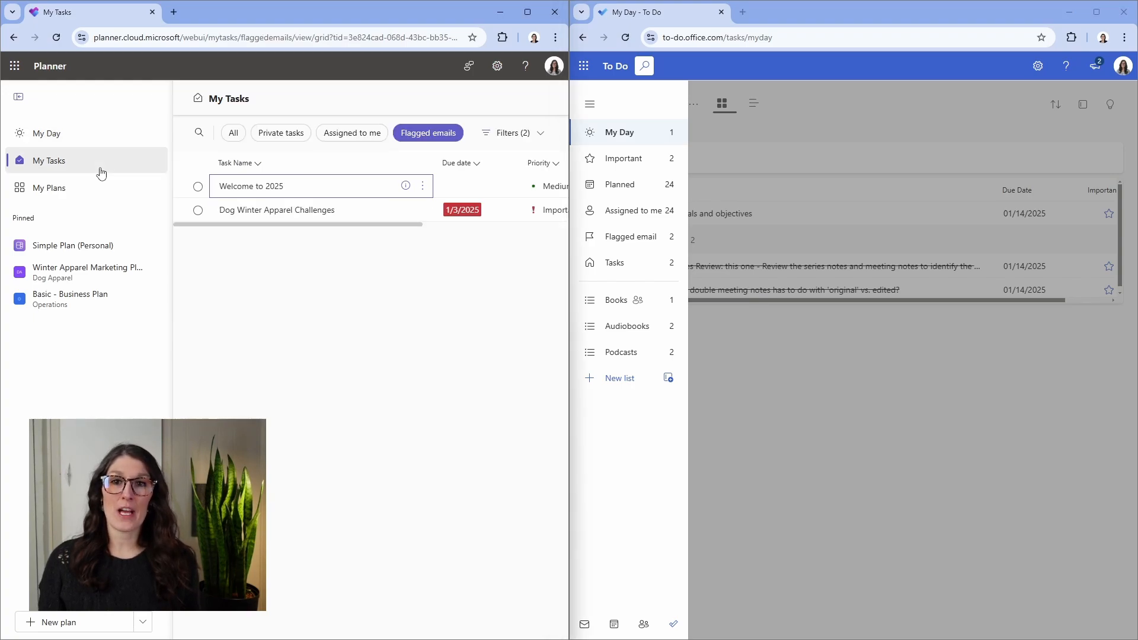
pyautogui.click(265, 135)
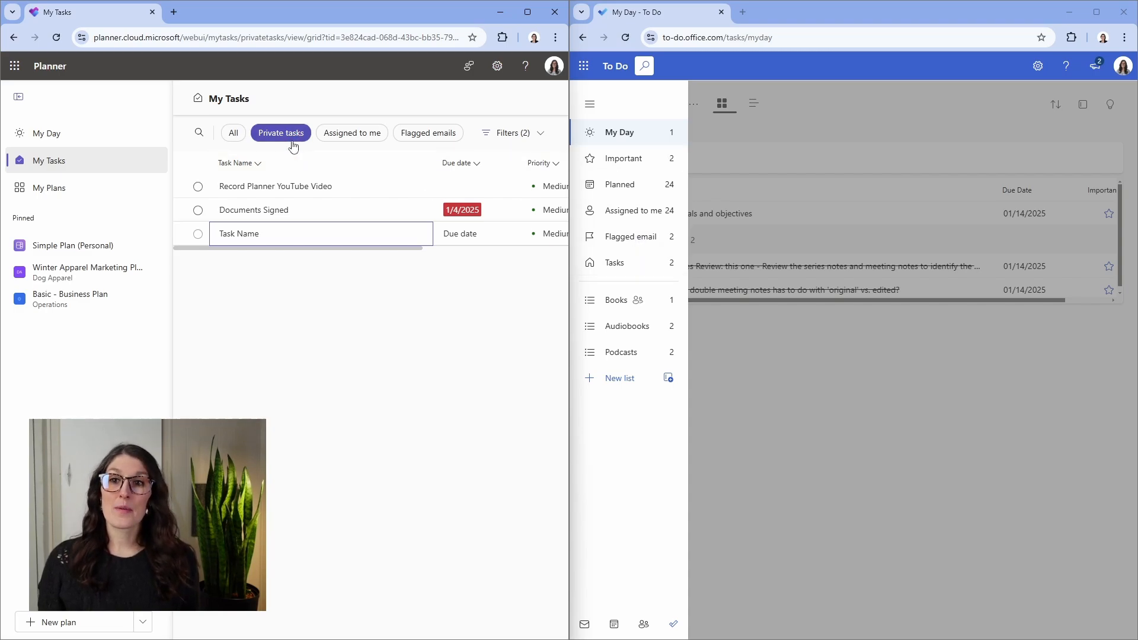
pyautogui.click(622, 269)
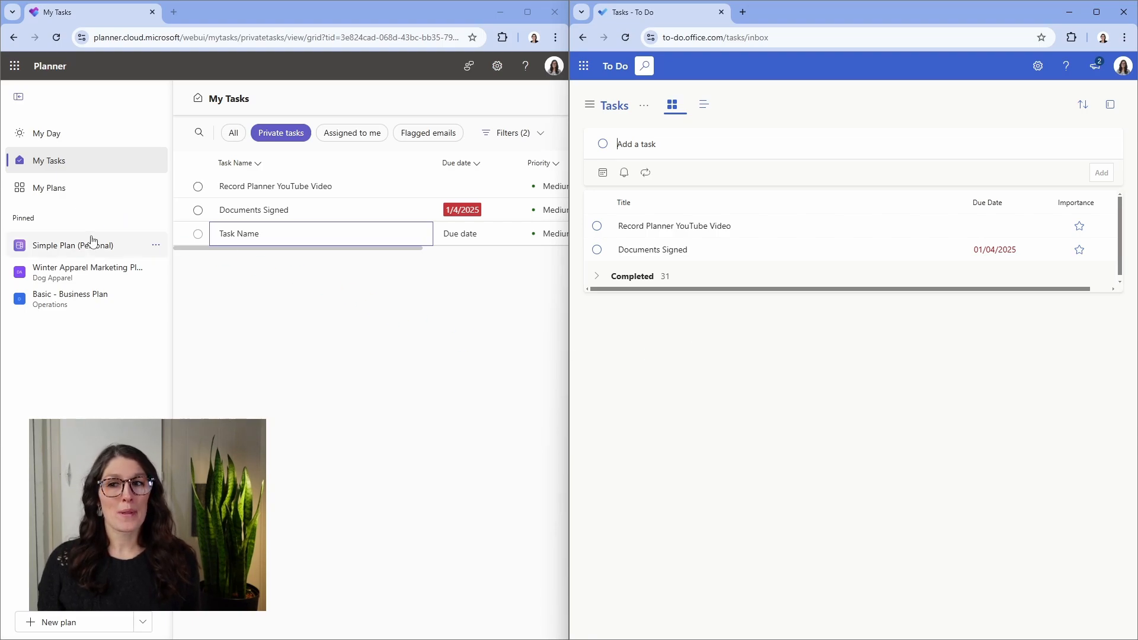
# Review the custom lists in To Do, and compare the Assigned to me tasks in Planner and To Do
pyautogui.click(590, 105)
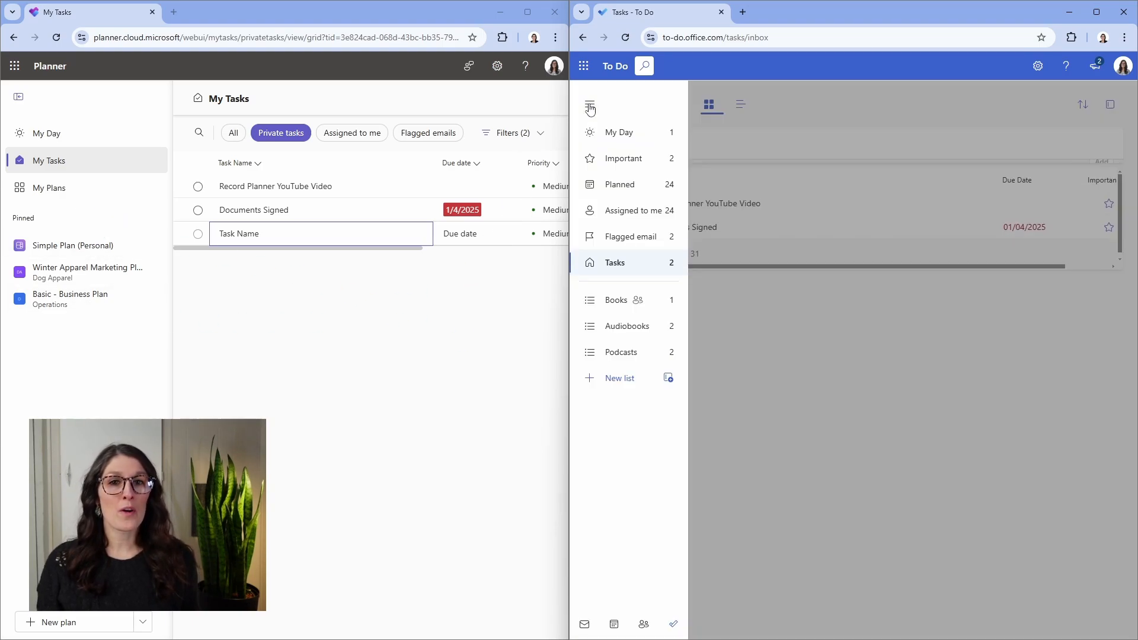
pyautogui.click(633, 372)
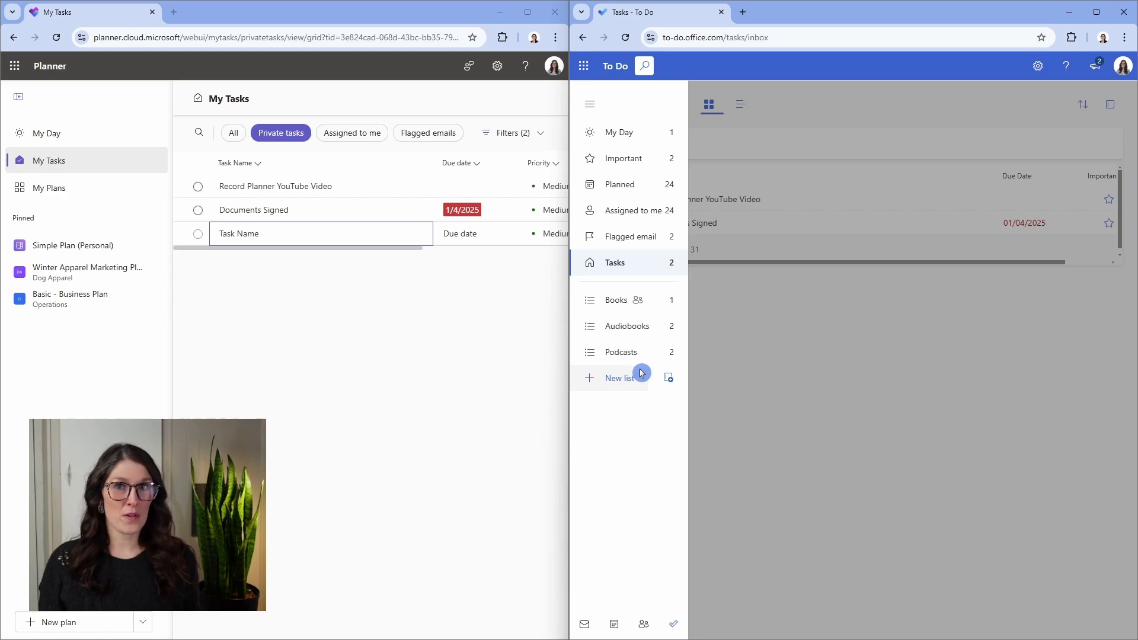
pyautogui.click(352, 133)
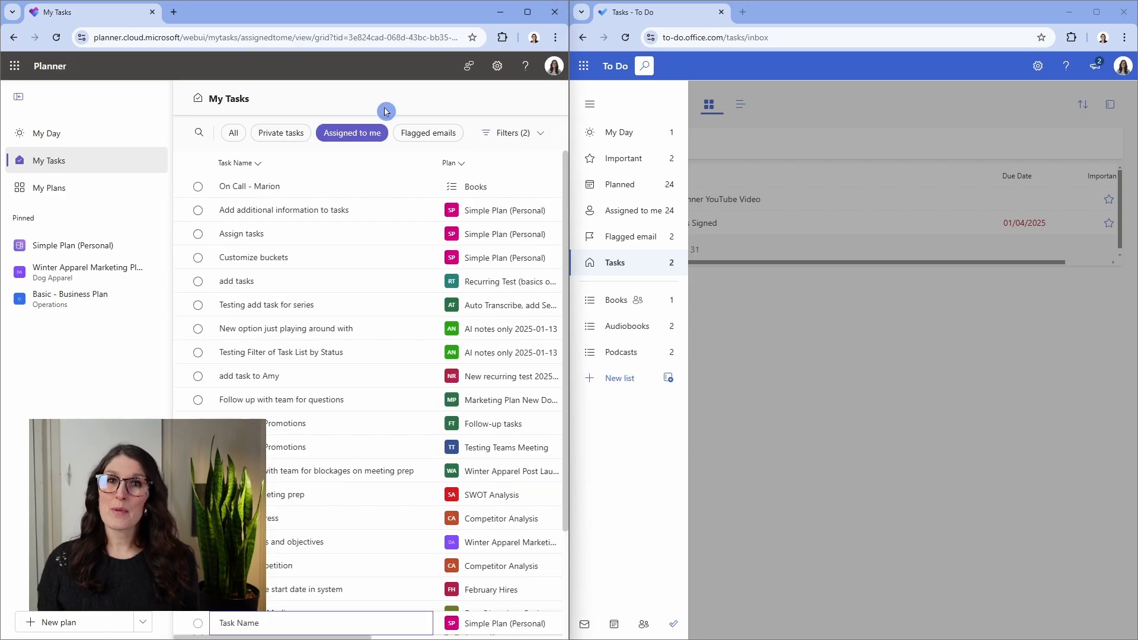
pyautogui.click(623, 214)
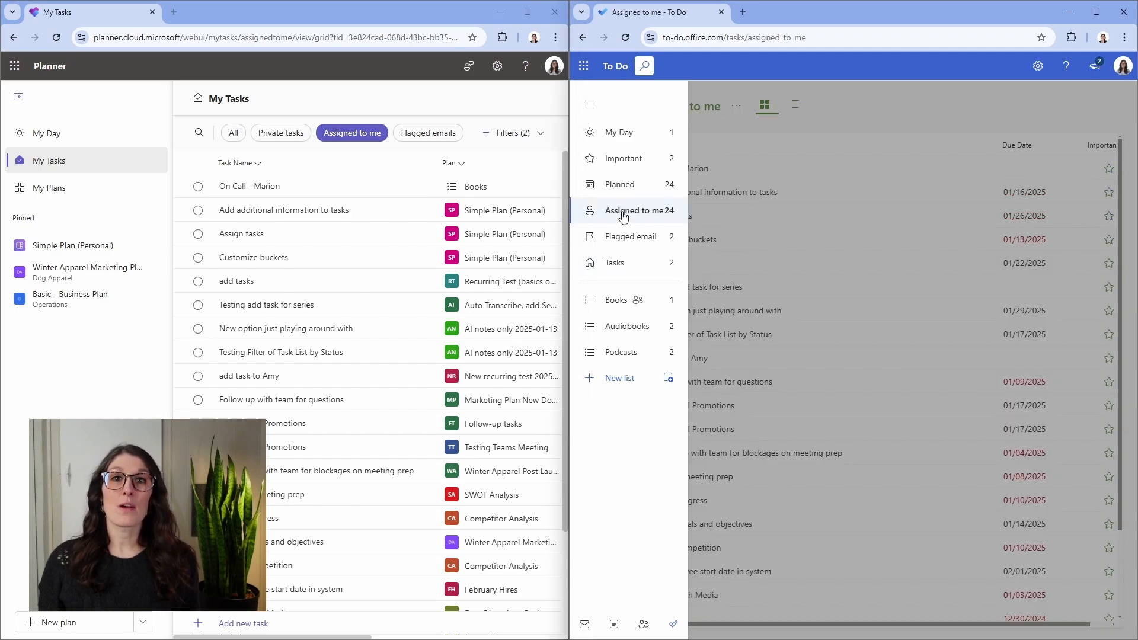
pyautogui.click(821, 139)
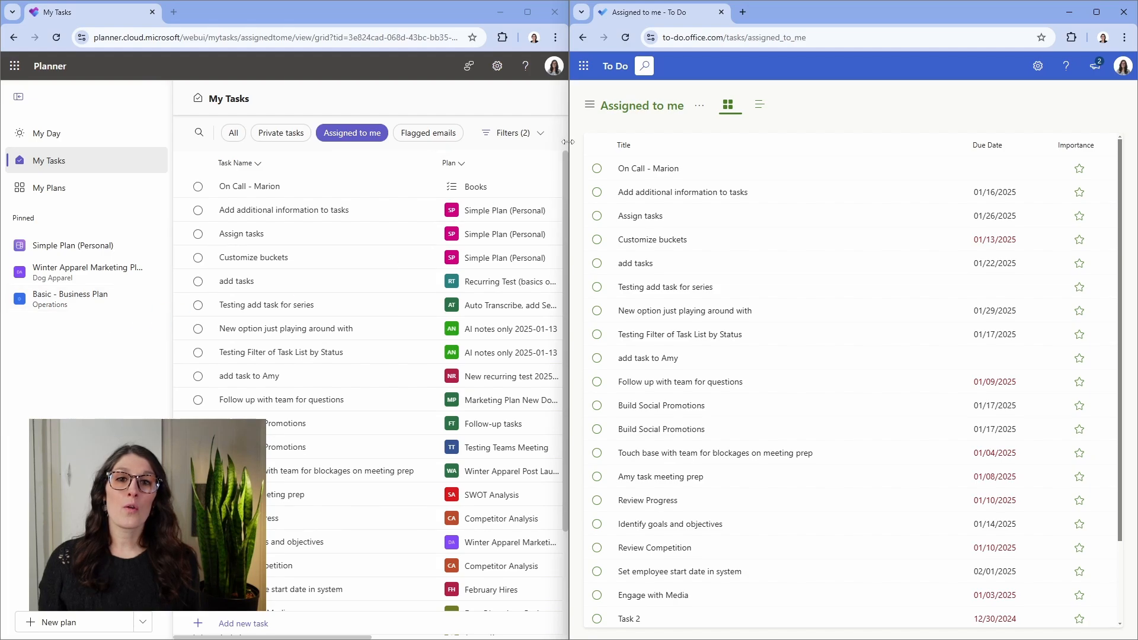
# Compare the flagged emails in Planner and To Do, and open the details of Dog Winter Apparel Challenges in To Do
pyautogui.click(590, 104)
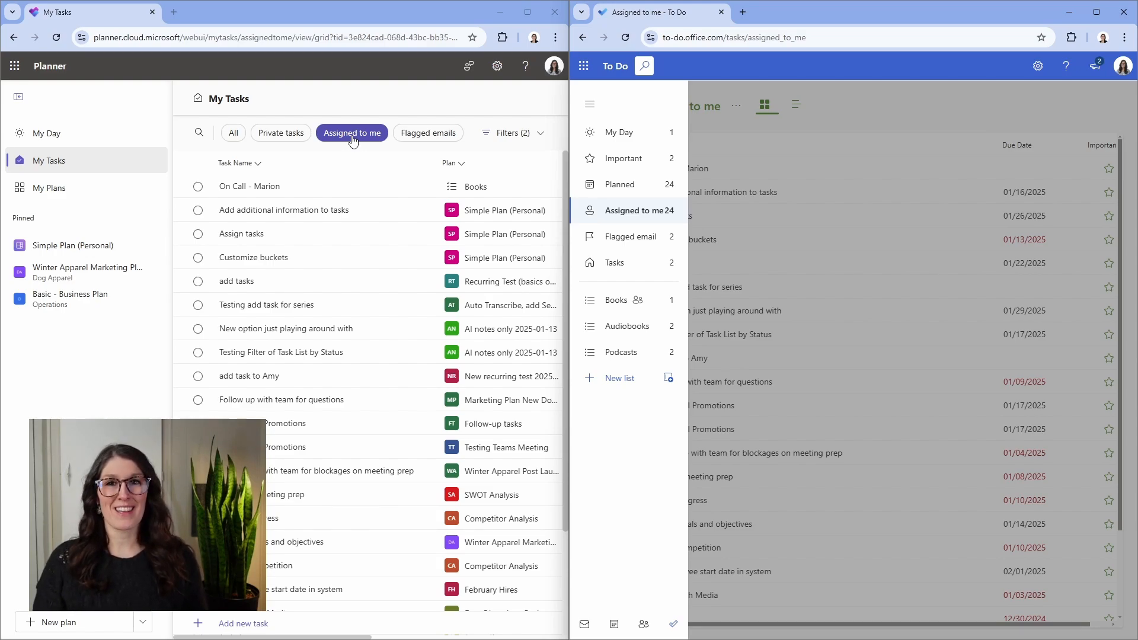
pyautogui.click(426, 134)
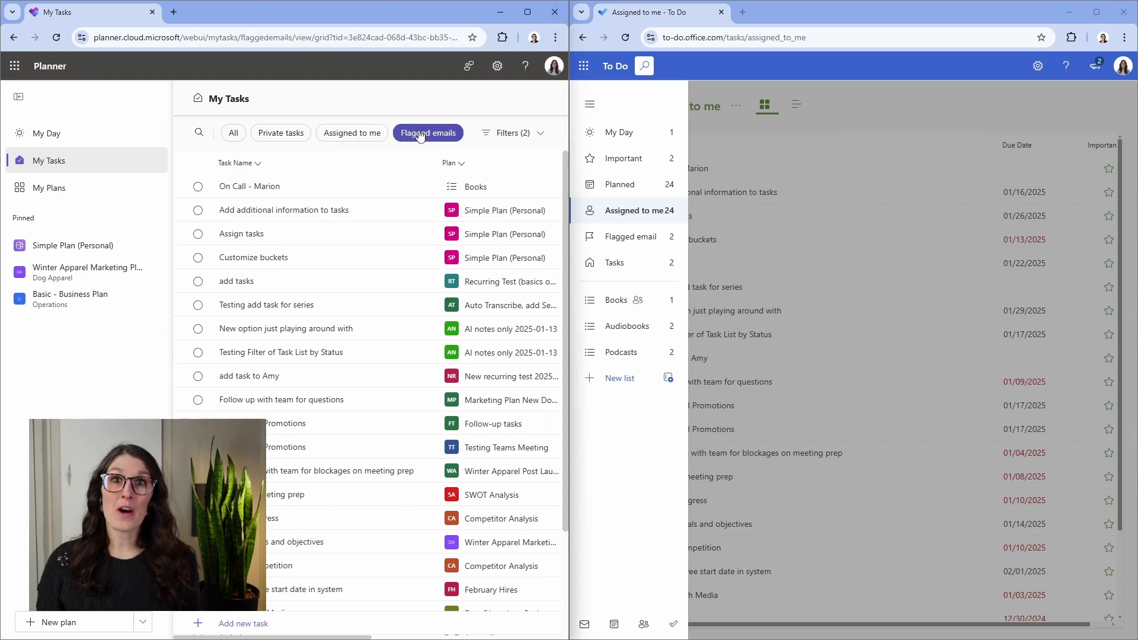
pyautogui.click(641, 238)
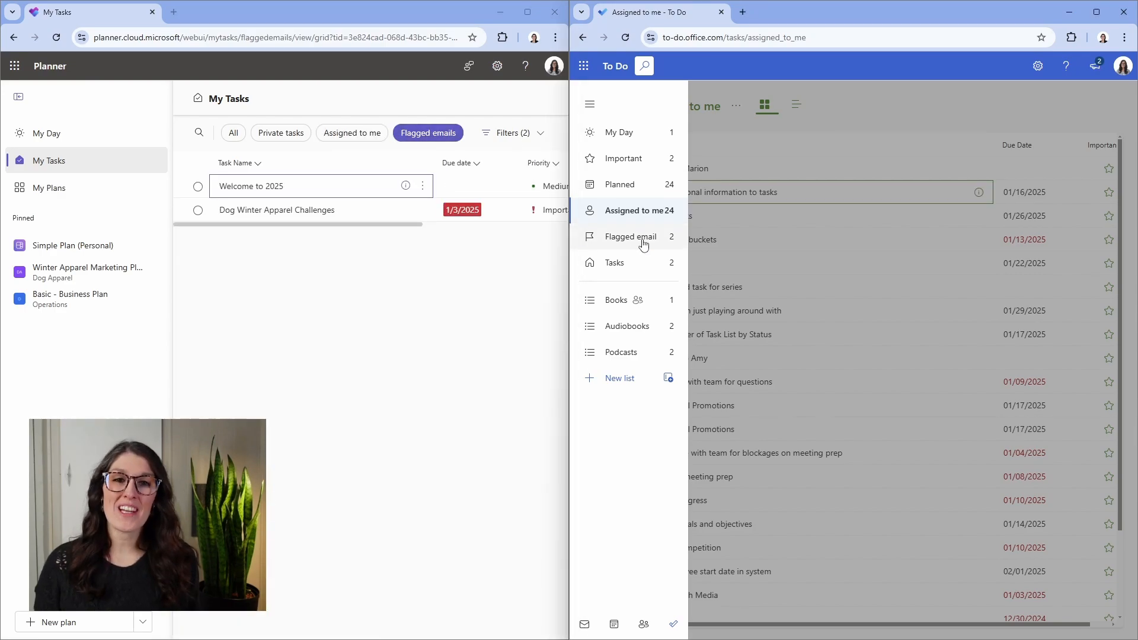
pyautogui.click(844, 314)
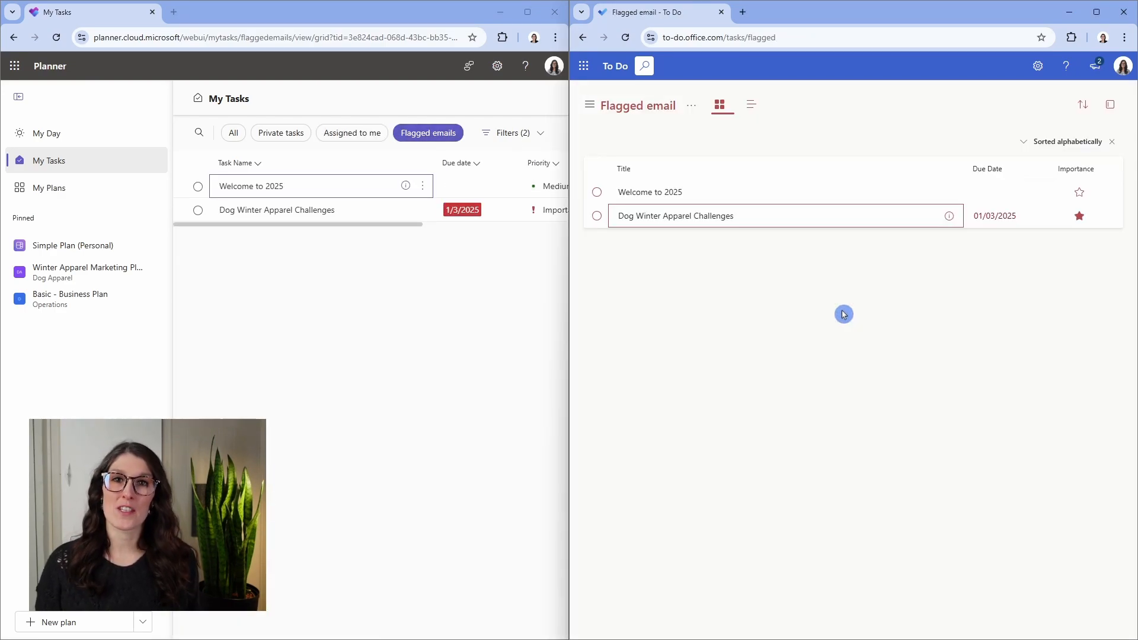
pyautogui.click(948, 219)
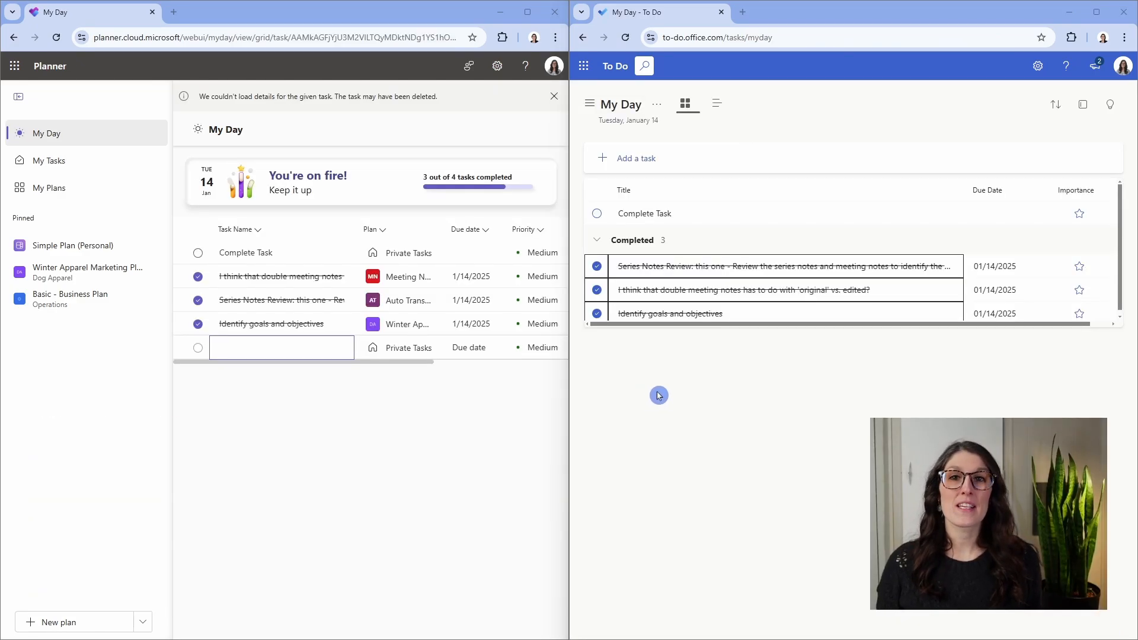
# Mark the task Complete Task as completed in Planner's My Day and return to To Do
pyautogui.click(197, 254)
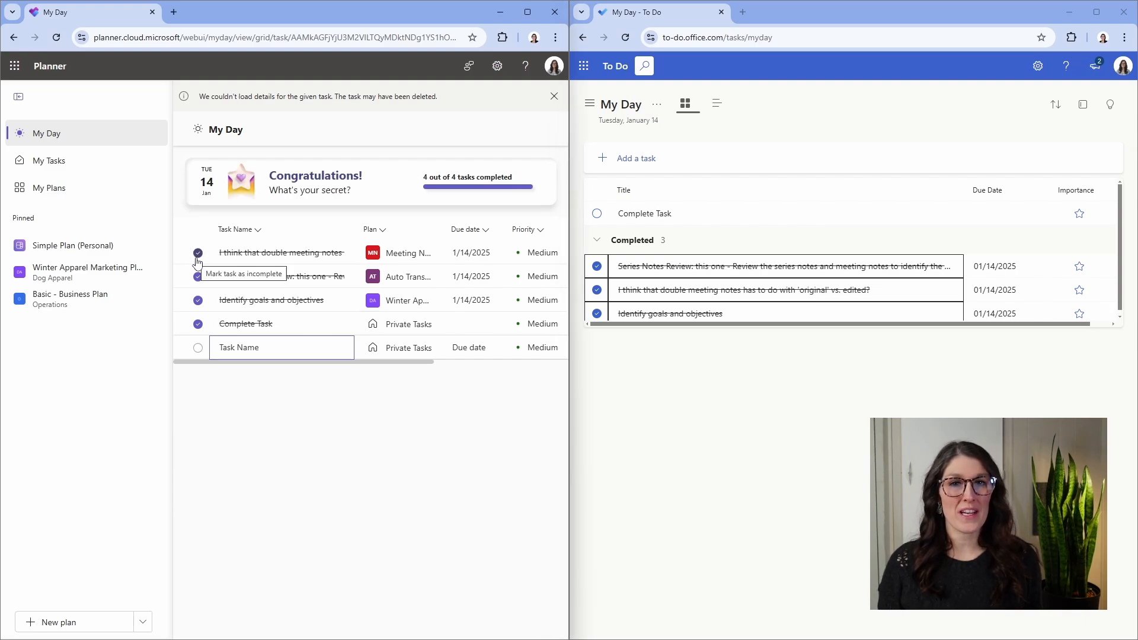
pyautogui.click(675, 261)
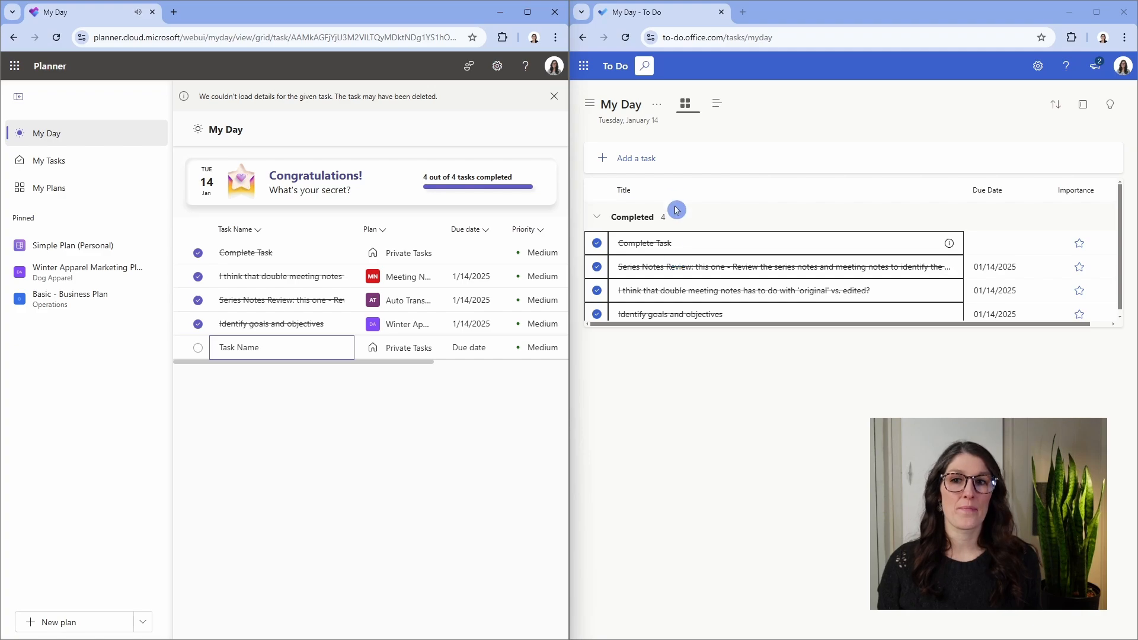
# Create a task named "Add a task" in To Do's My Day
pyautogui.click(662, 149)
pyautogui.write('Add a task')
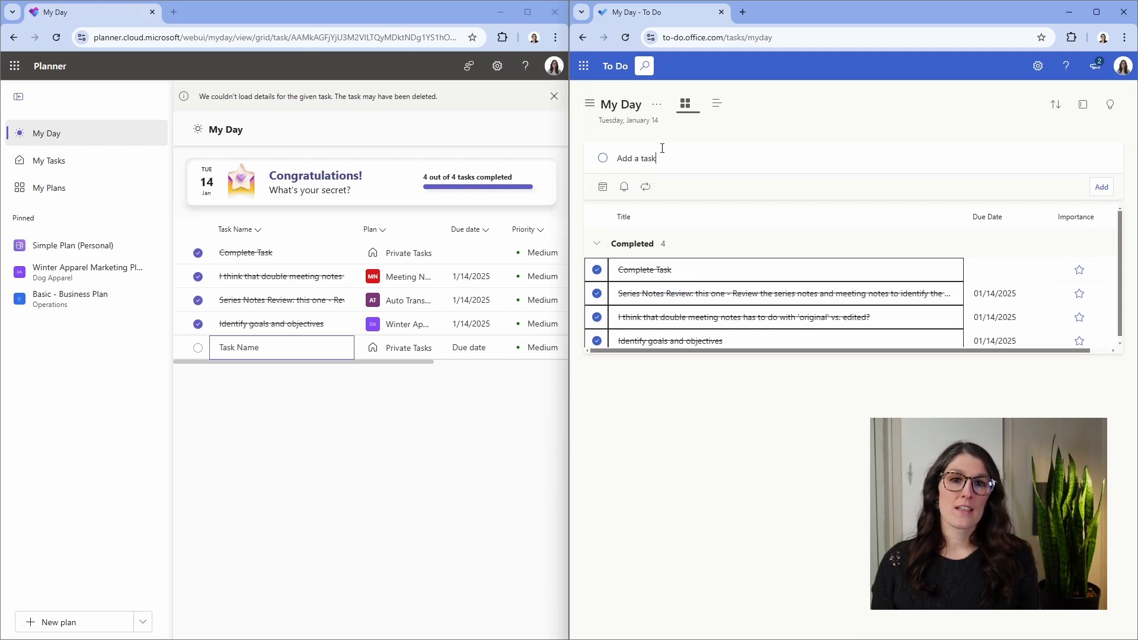
pyautogui.press('Return')
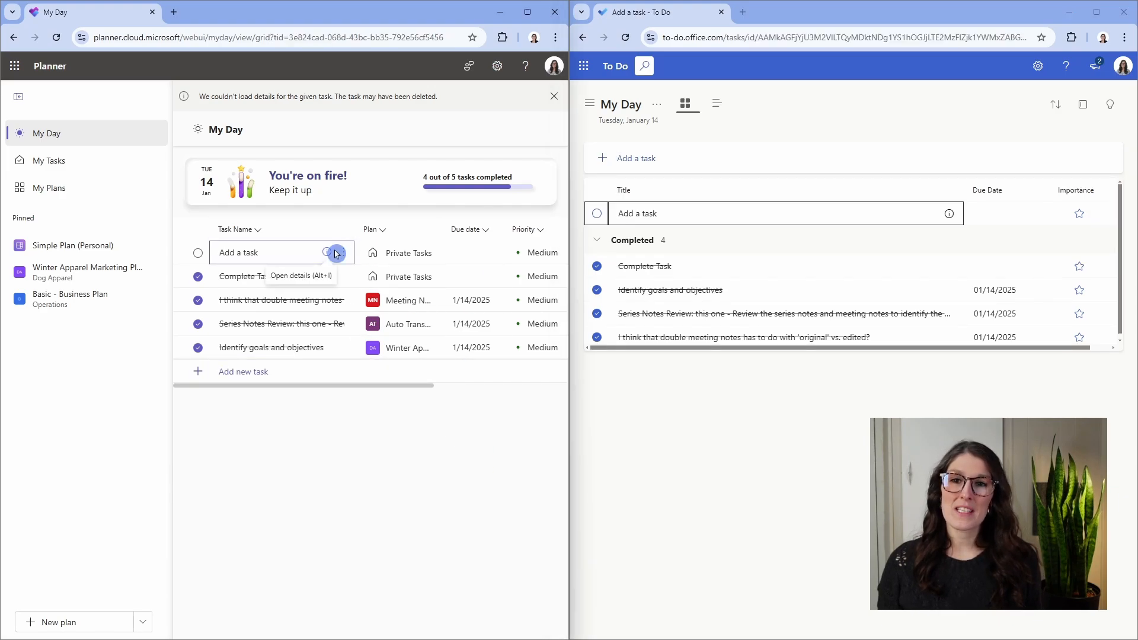
# Open the details of "Add a task" in both Planner and To Do, and mark it as important in To Do
pyautogui.click(330, 254)
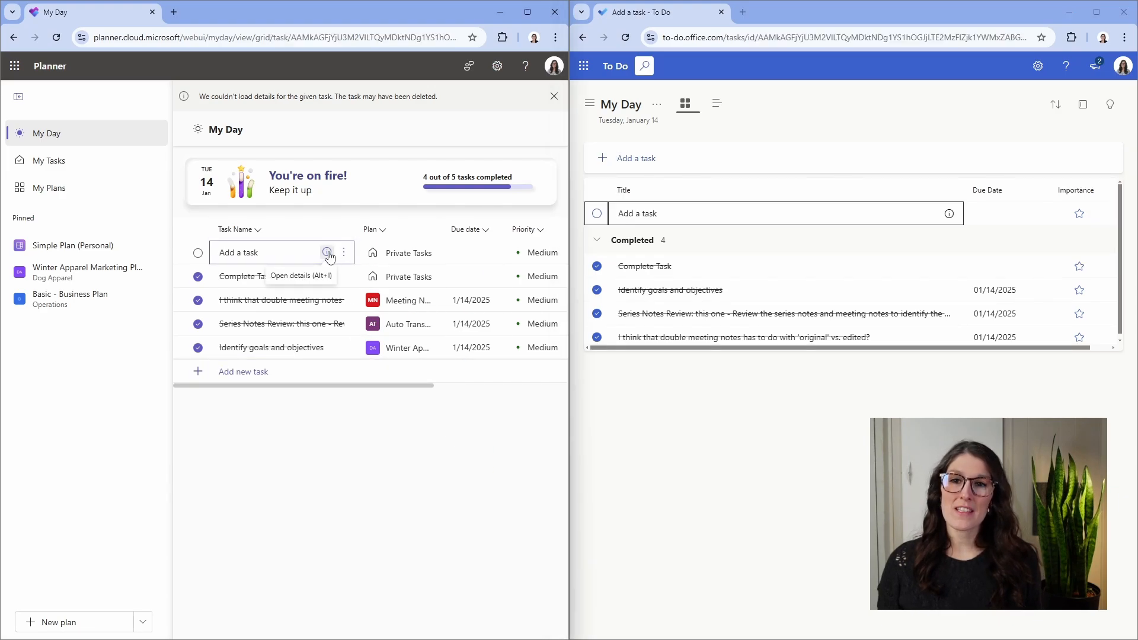
pyautogui.click(948, 217)
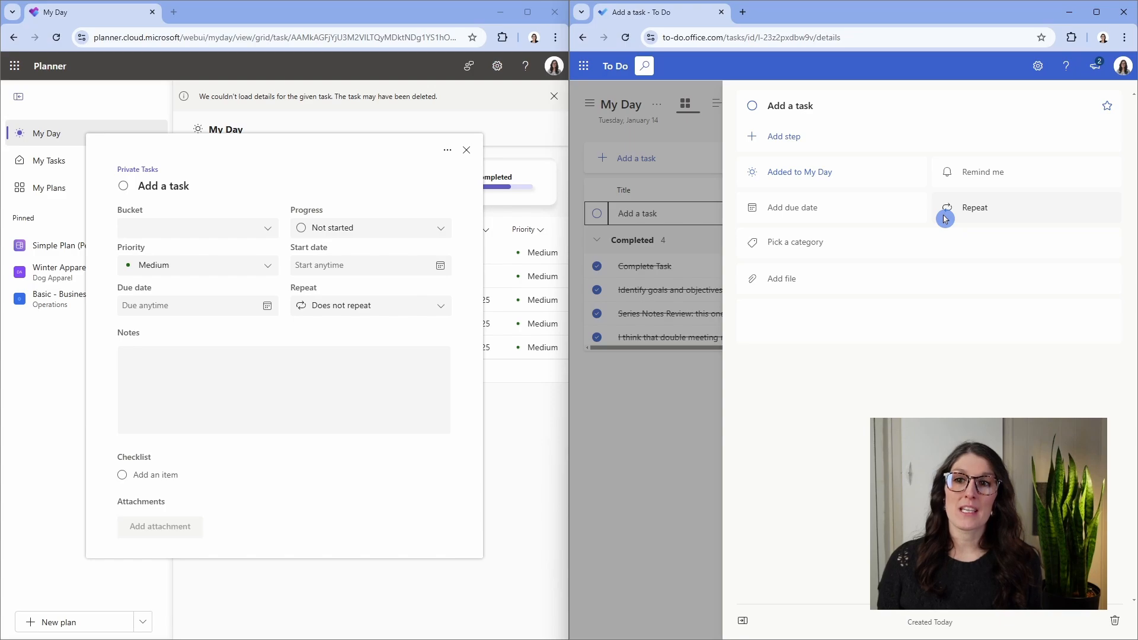
pyautogui.click(1108, 108)
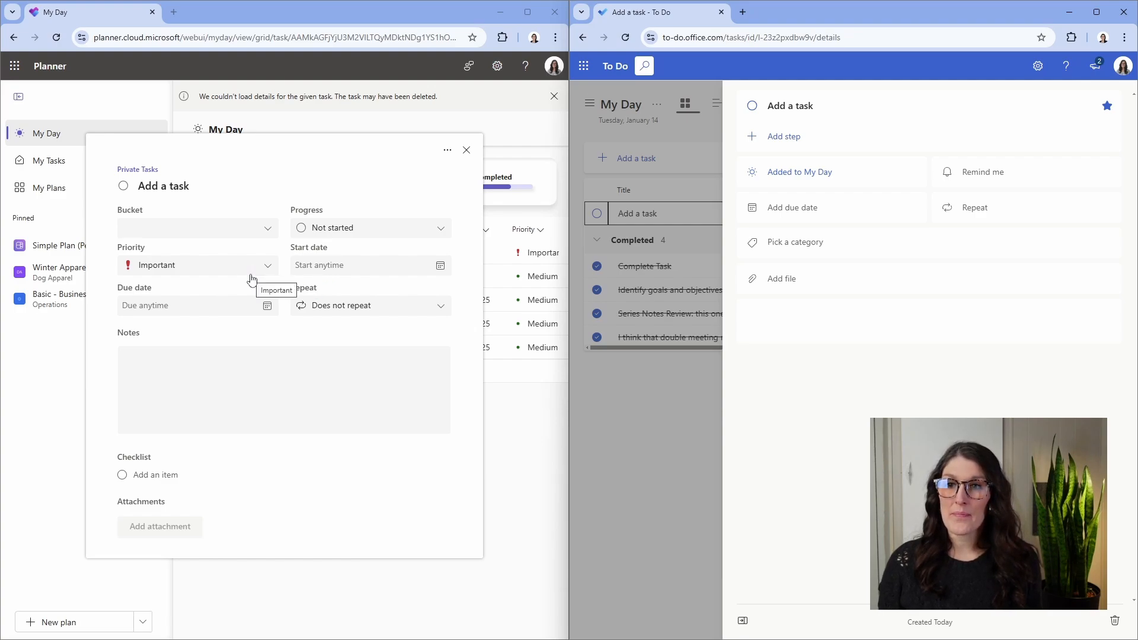
# Set the due date of "Add a task" to 01/16/2025 and its repeat to Daily in Planner
pyautogui.click(268, 306)
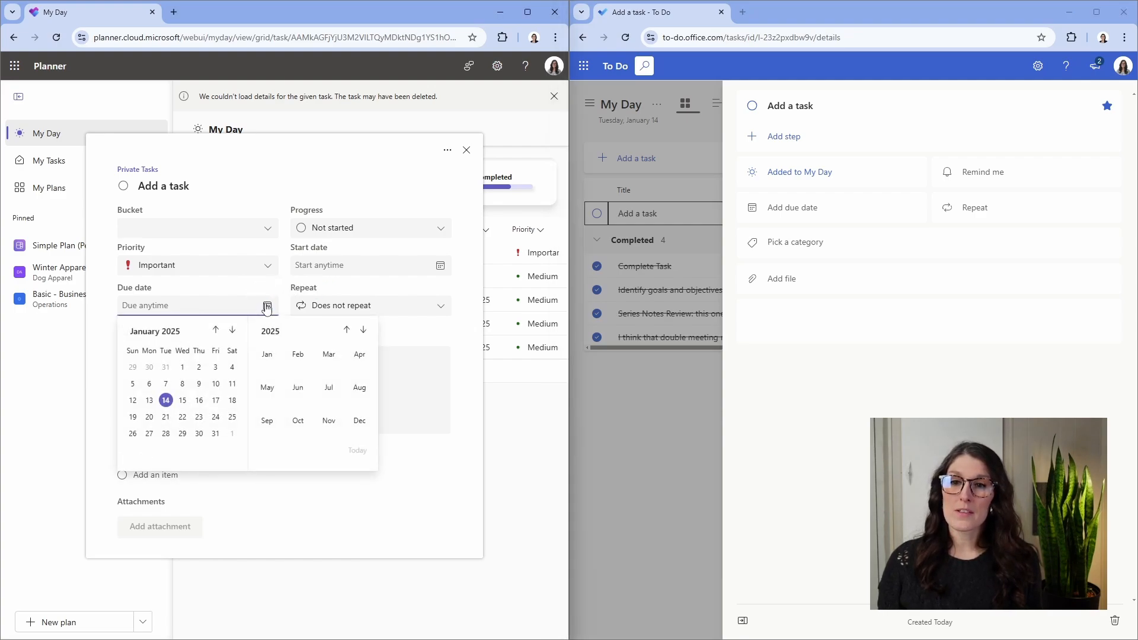
pyautogui.click(199, 401)
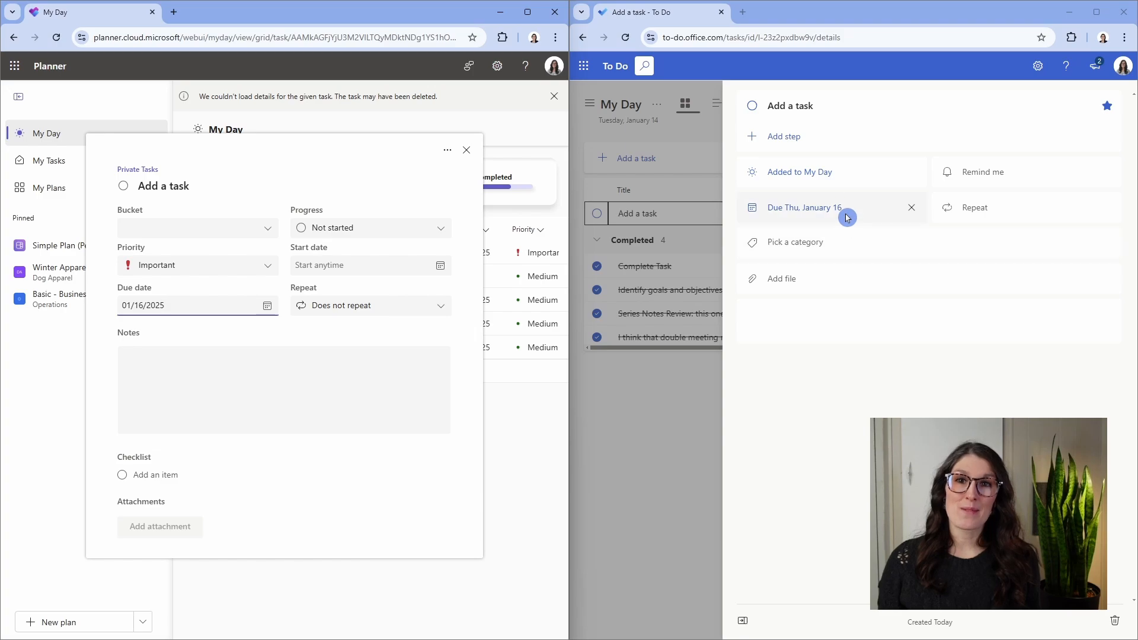
pyautogui.click(420, 312)
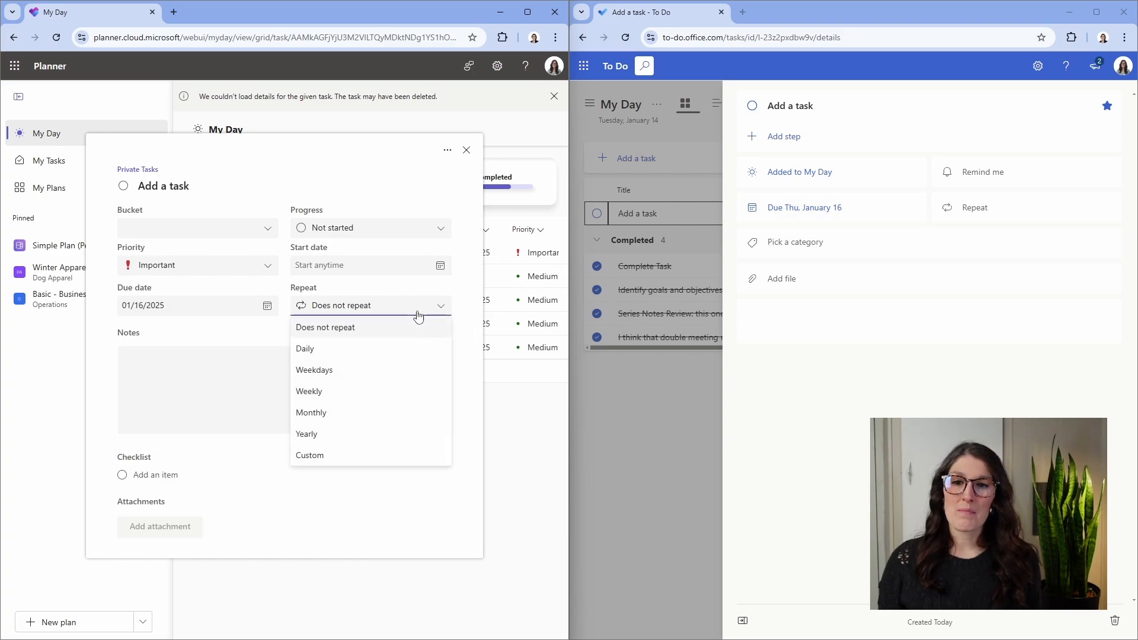
pyautogui.click(391, 350)
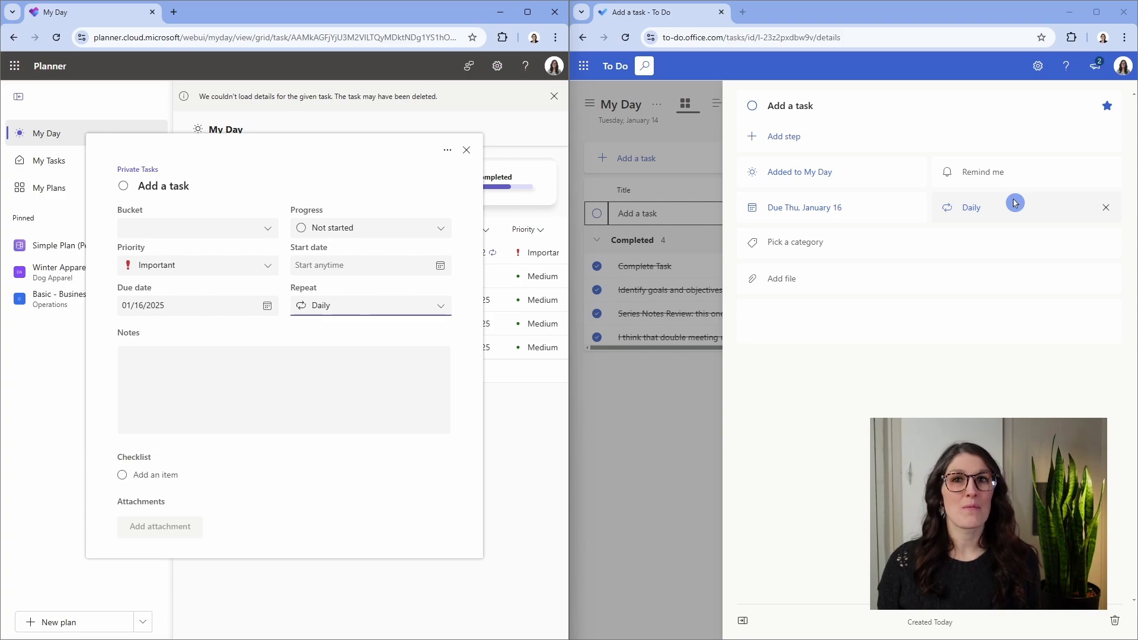
# Add the note "notes" and a step named "steps" to "Add a task" in To Do
pyautogui.click(770, 314)
pyautogui.write('no')
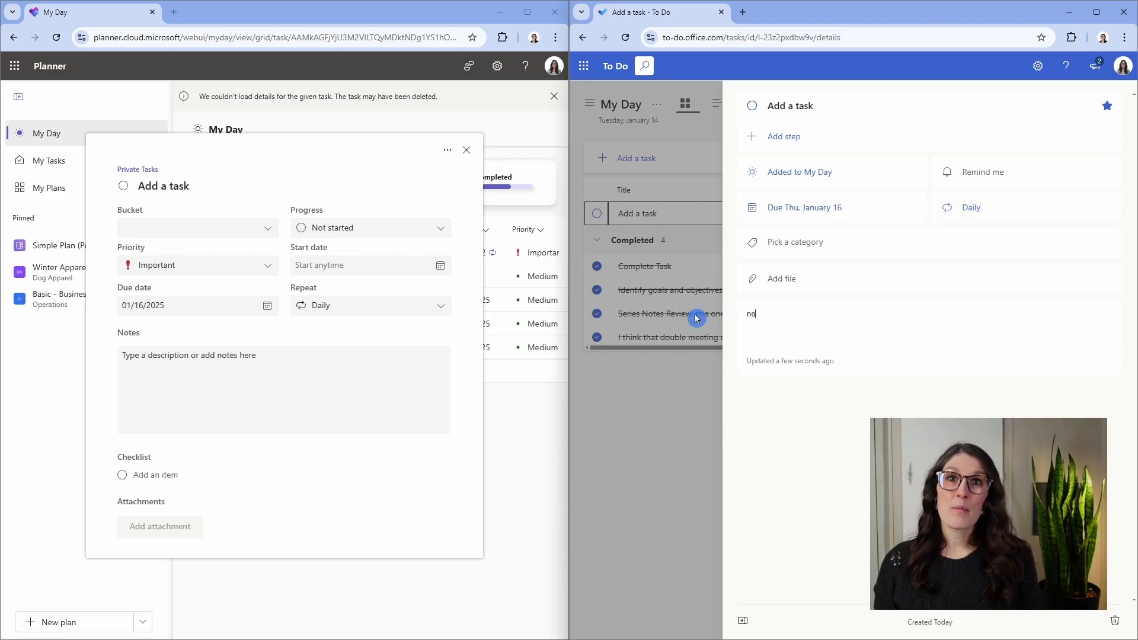
pyautogui.write('tes')
pyautogui.press('Return')
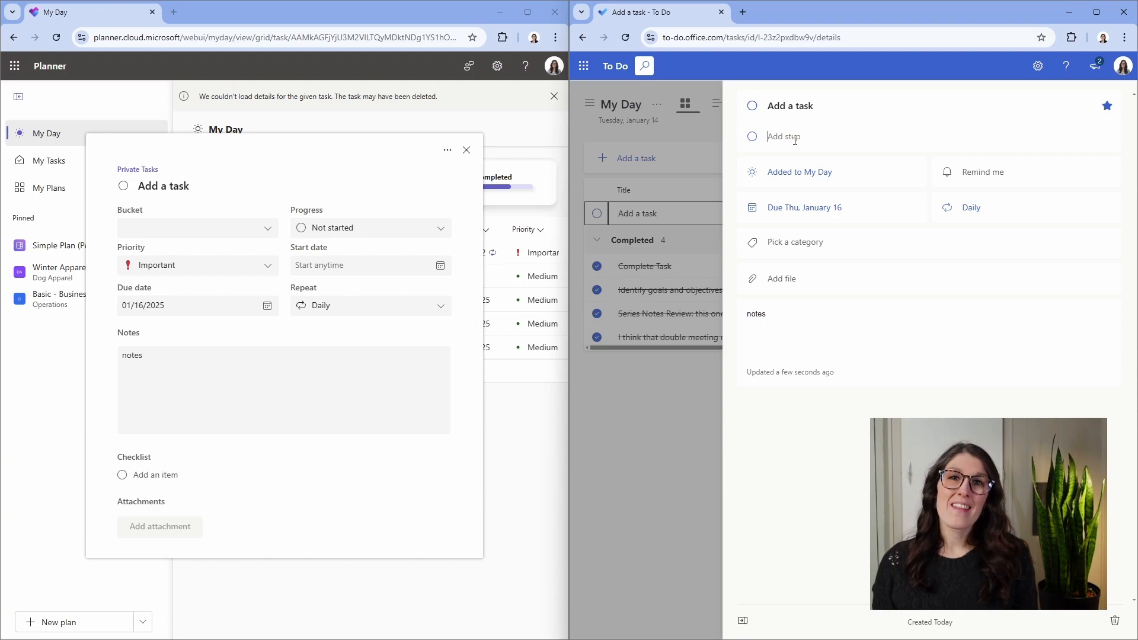
pyautogui.write('steps')
pyautogui.press('Return')
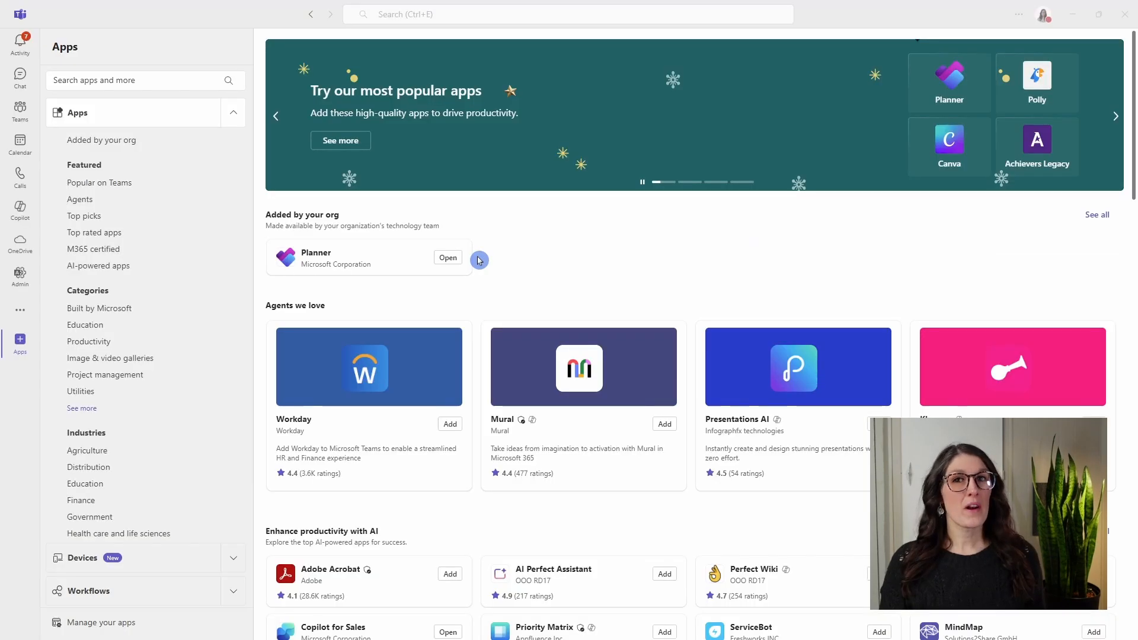
# Open the Planner app inside Microsoft Teams and pin it to the app bar
pyautogui.click(18, 307)
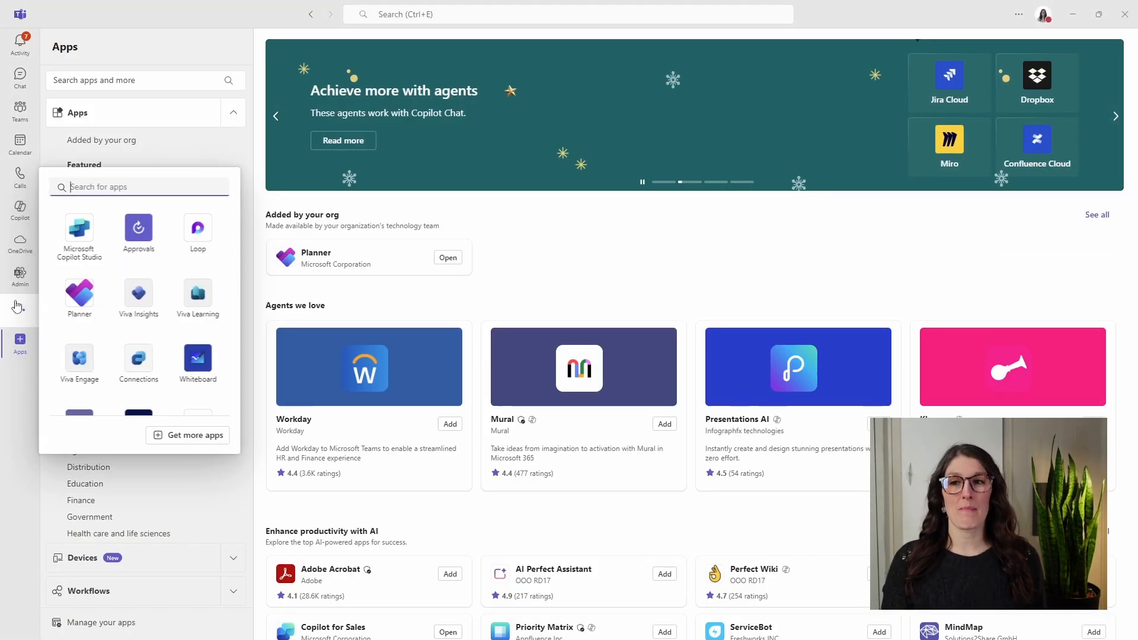
pyautogui.click(80, 293)
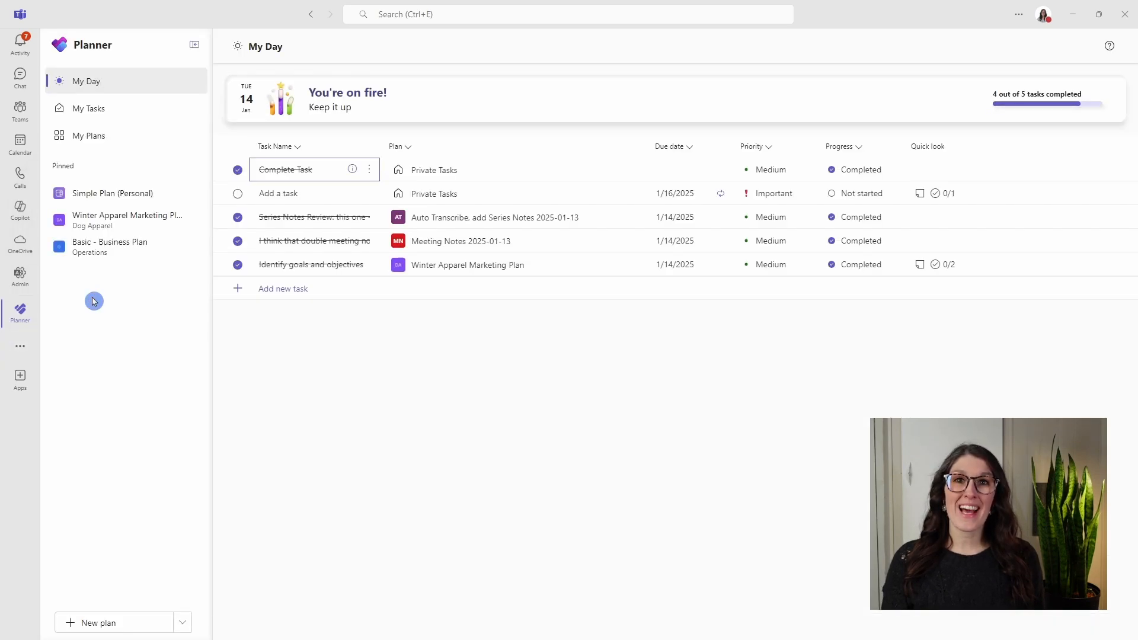
pyautogui.rightClick(22, 318)
pyautogui.click(82, 333)
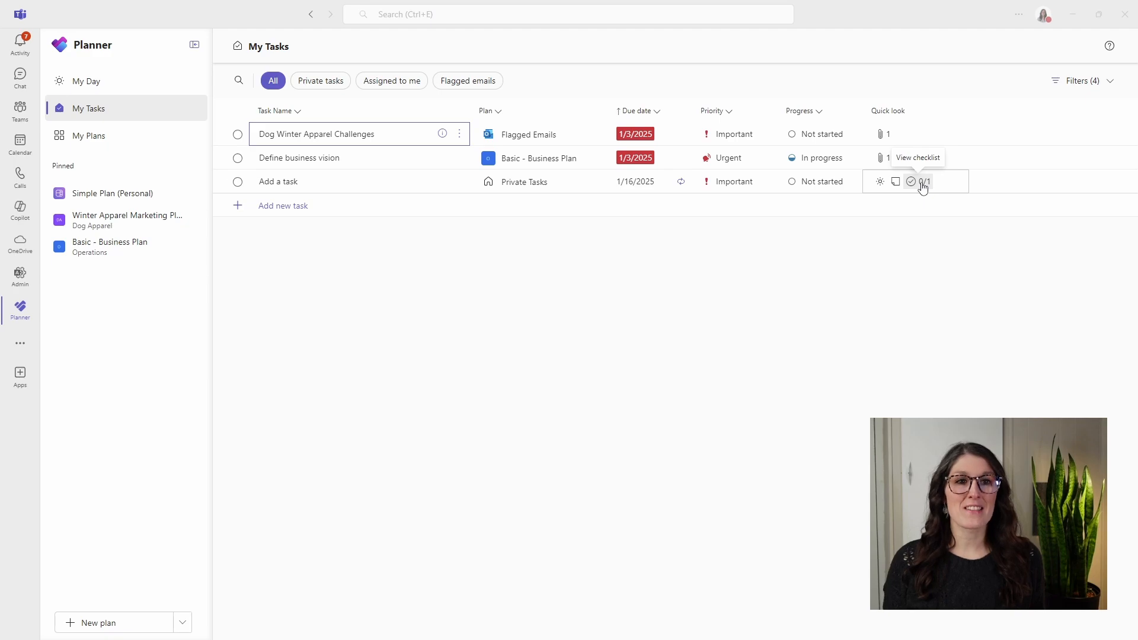
# Open the details of "Add a task" in Planner's My Tasks within Teams
pyautogui.click(442, 183)
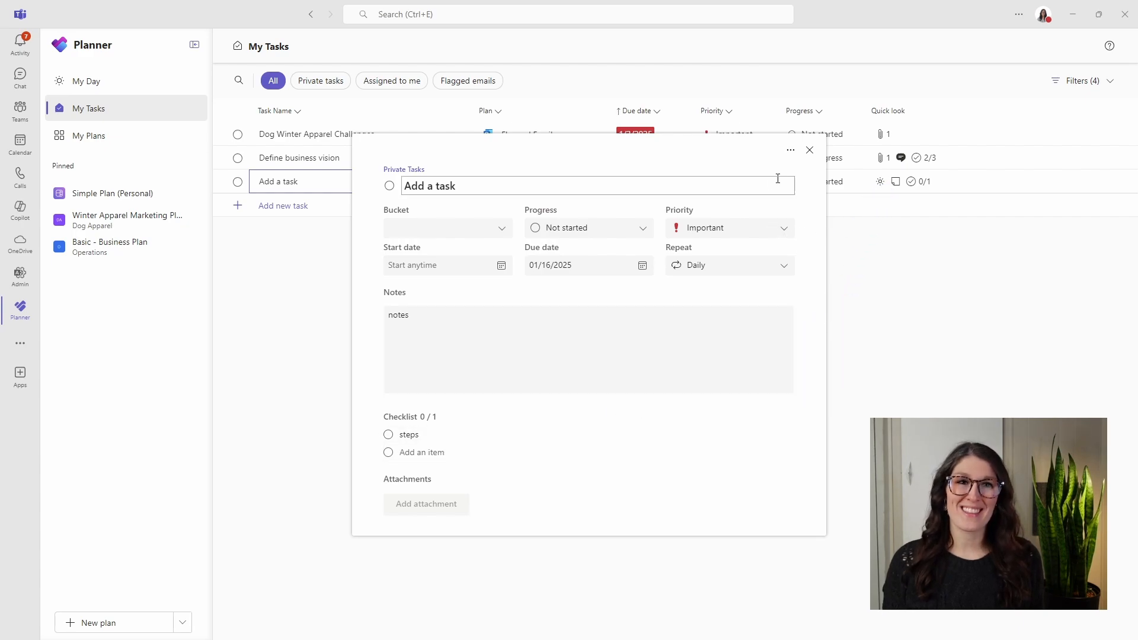
# Close the task details and clear all filters from the My Tasks list
pyautogui.click(810, 150)
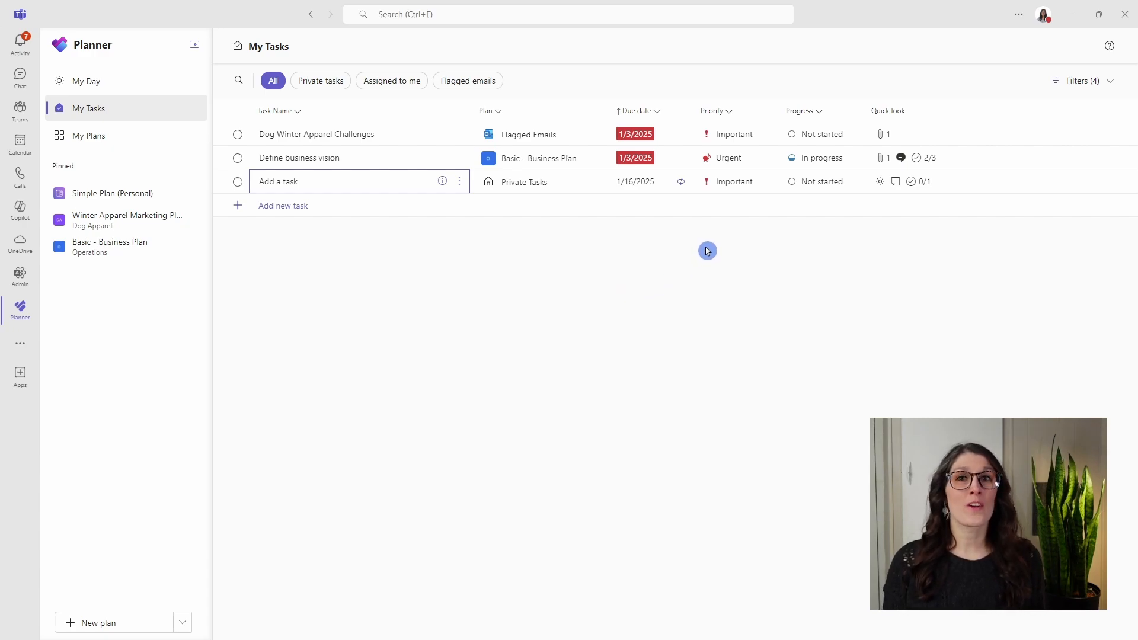
pyautogui.click(1110, 83)
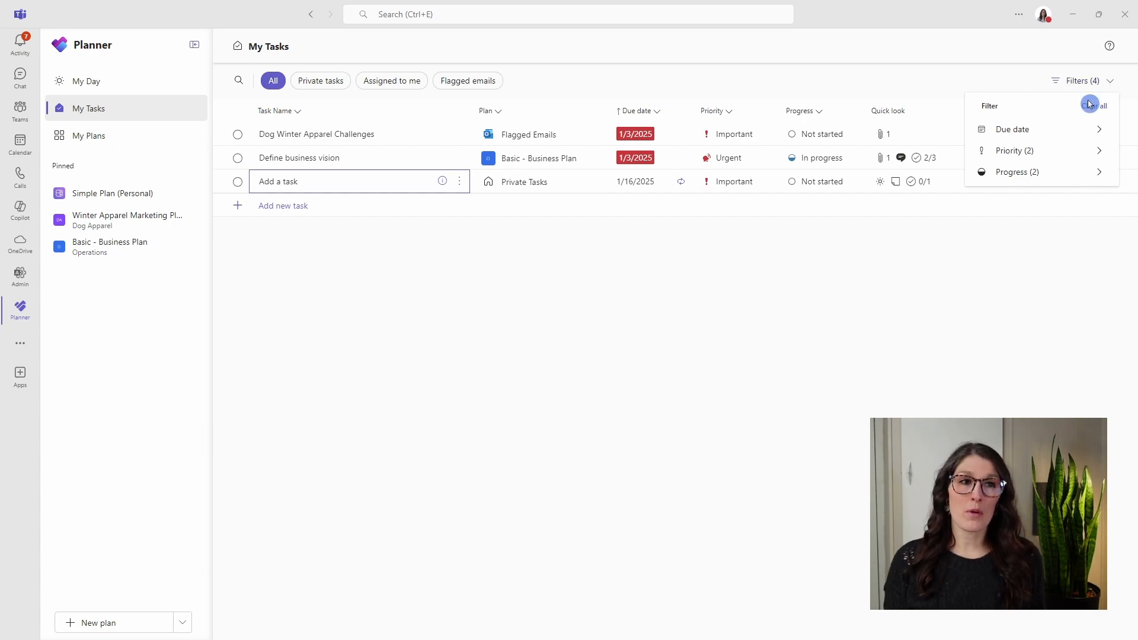
pyautogui.click(1094, 107)
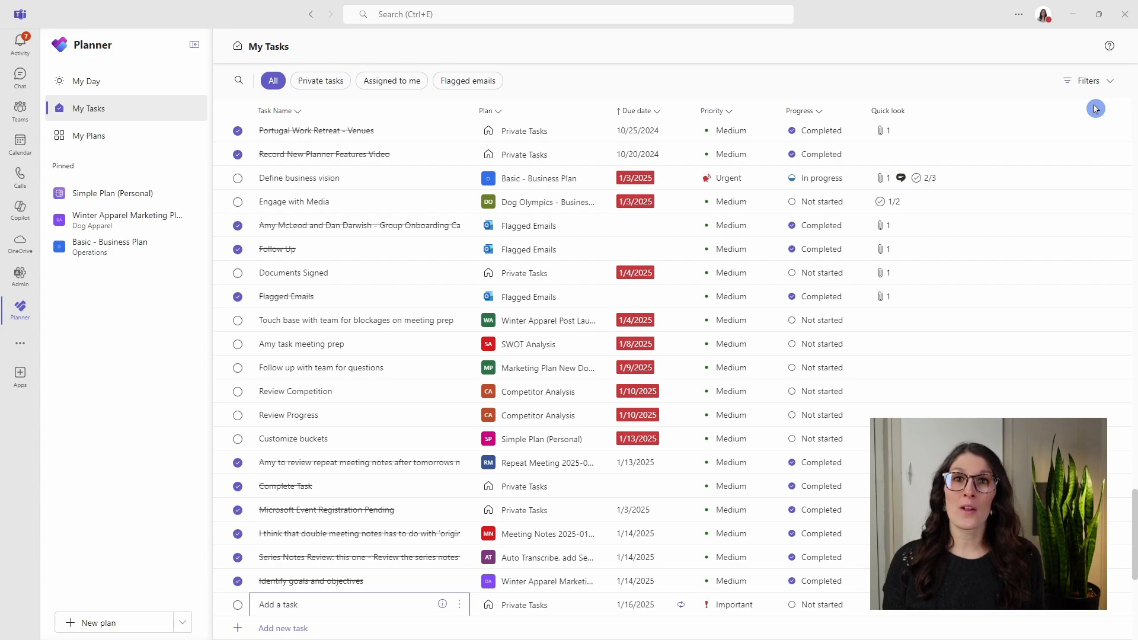
# Filter My Tasks by progress to show Completed tasks
pyautogui.click(1102, 81)
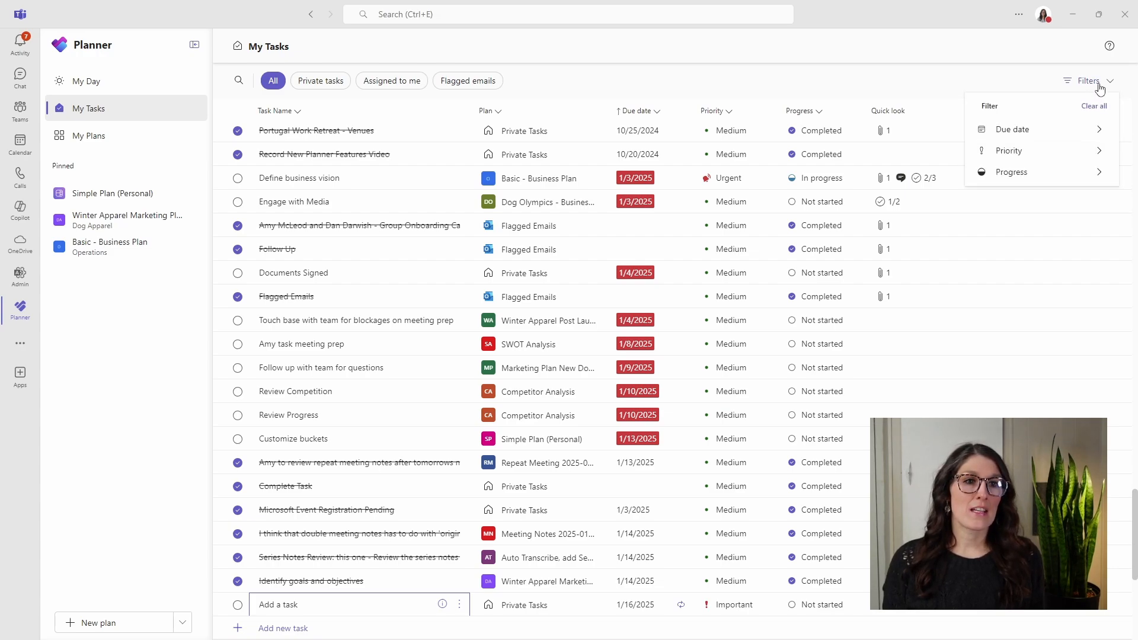
pyautogui.moveTo(1043, 173)
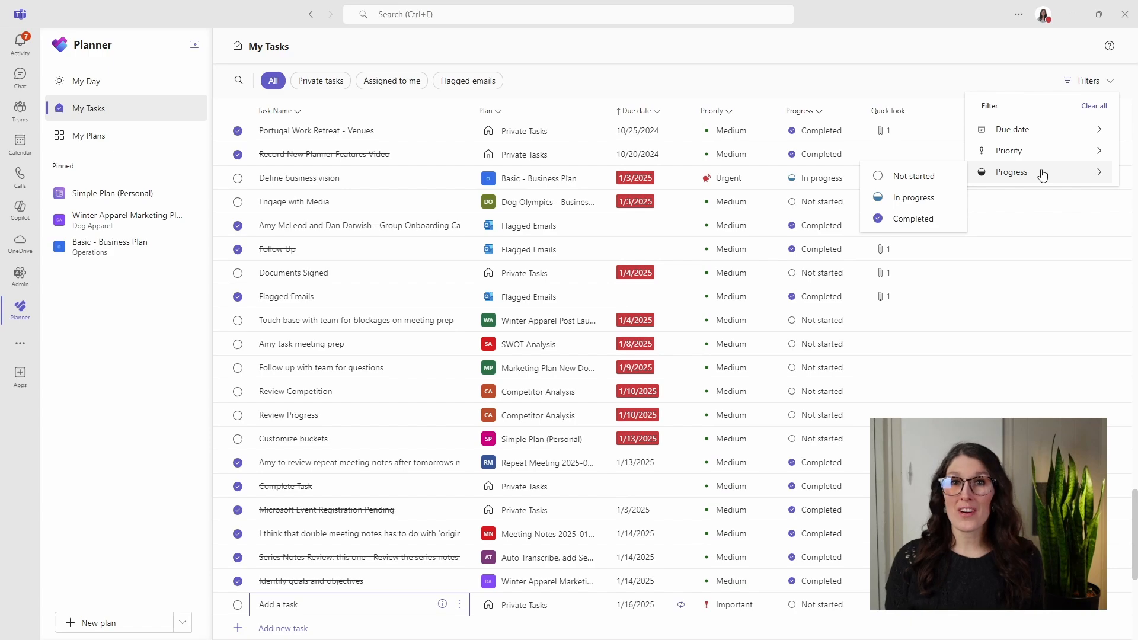
pyautogui.click(933, 219)
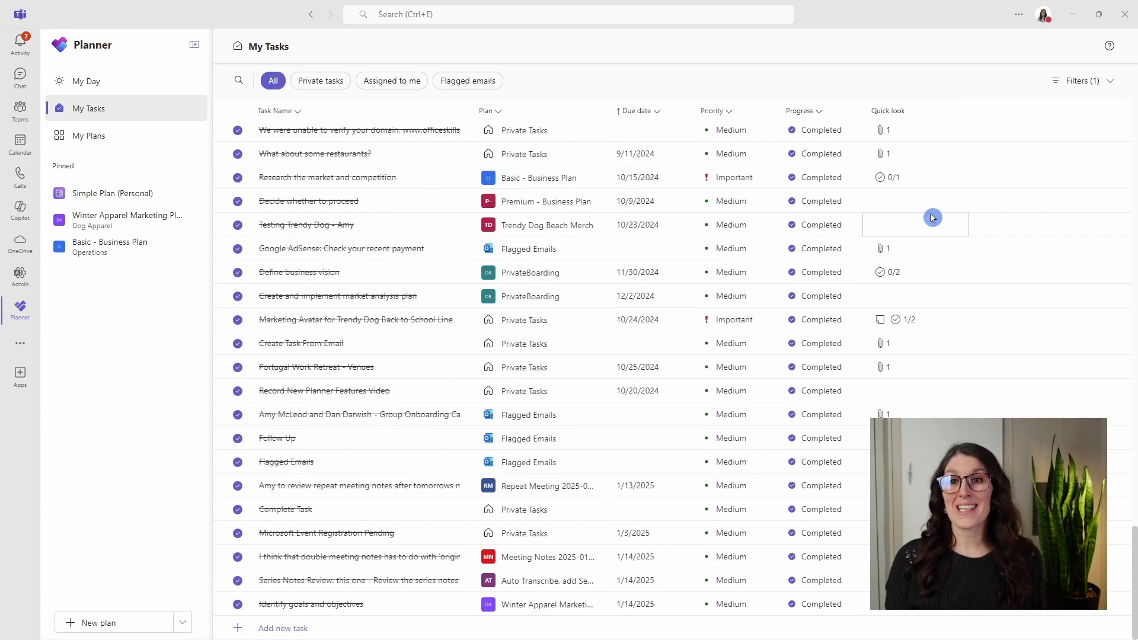
# Change the progress filter in My Tasks to Not started and In progress, removing Completed
pyautogui.click(1106, 86)
pyautogui.moveTo(1056, 171)
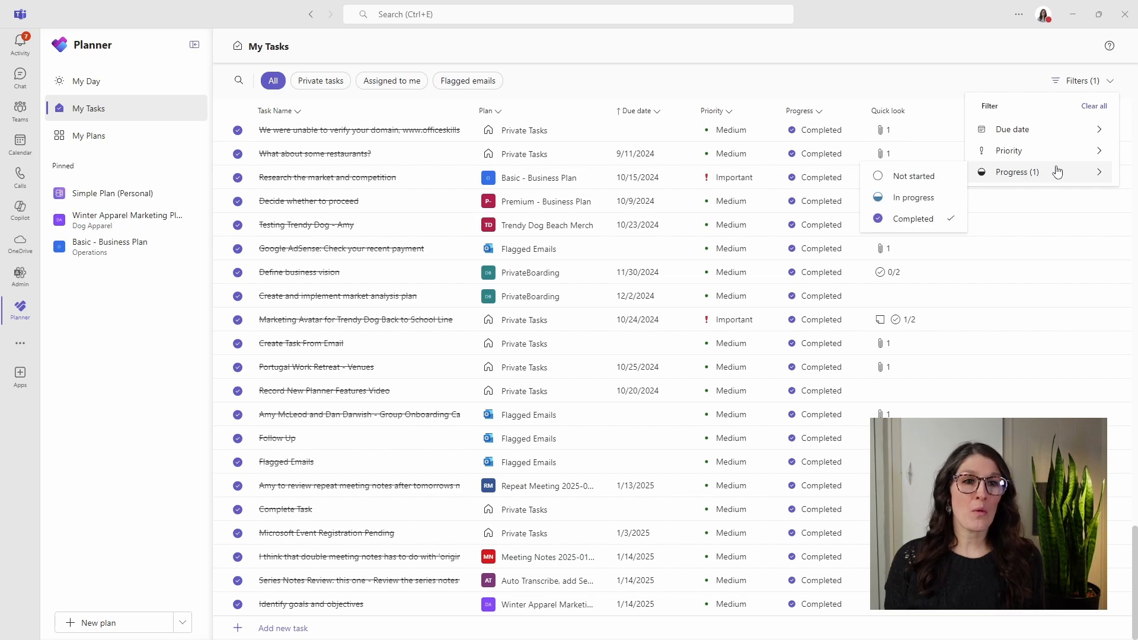
pyautogui.click(913, 176)
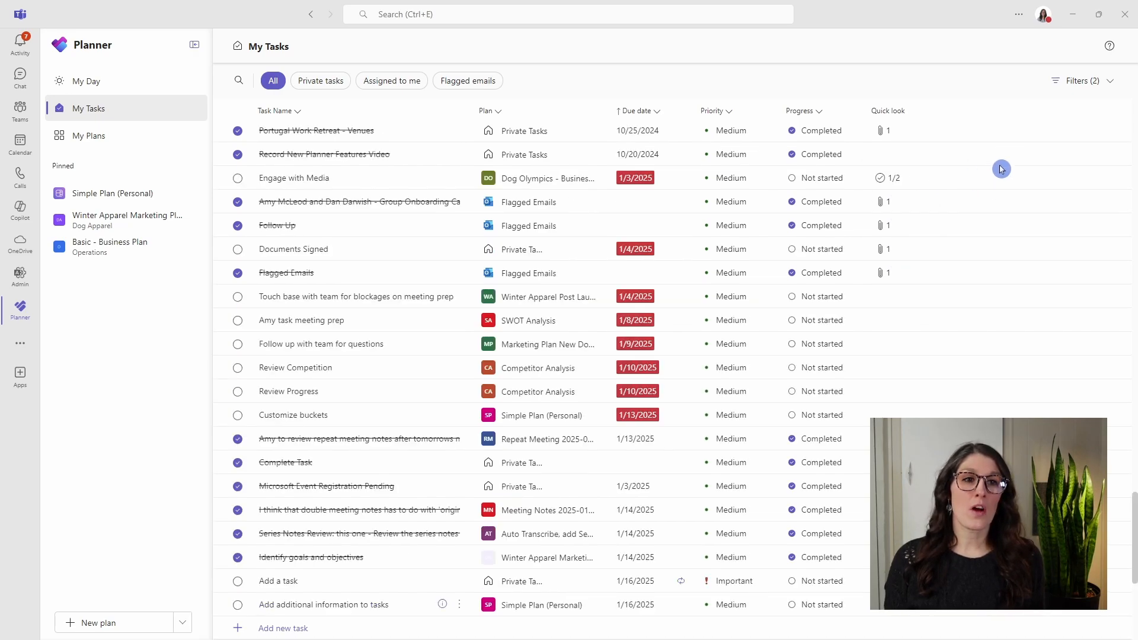
pyautogui.click(1099, 83)
pyautogui.moveTo(1031, 171)
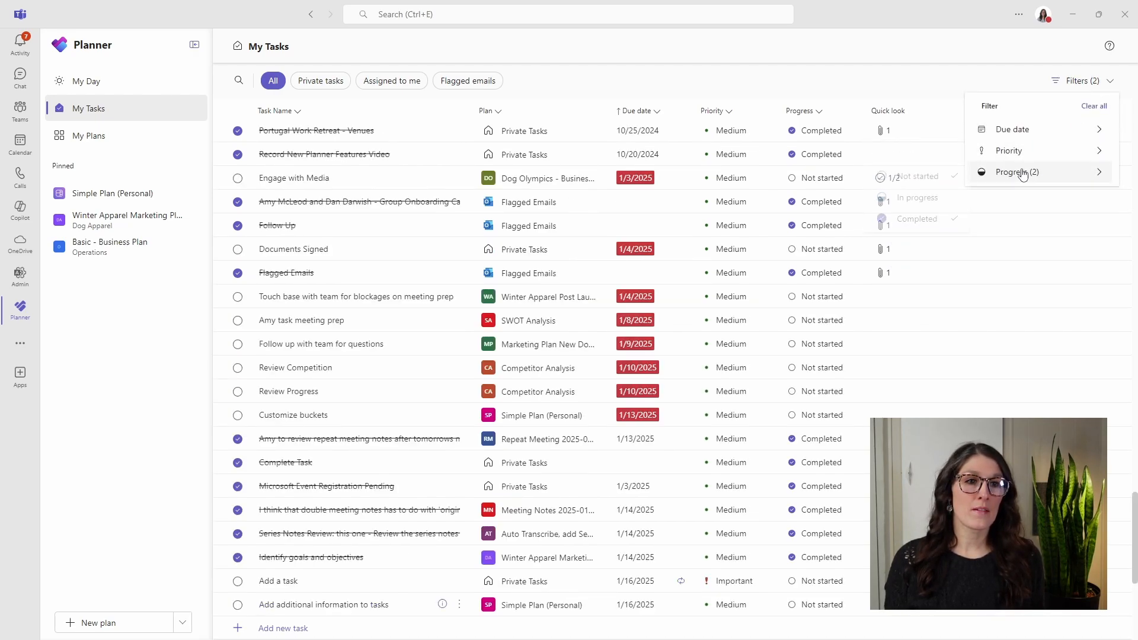
pyautogui.click(938, 204)
pyautogui.click(1091, 92)
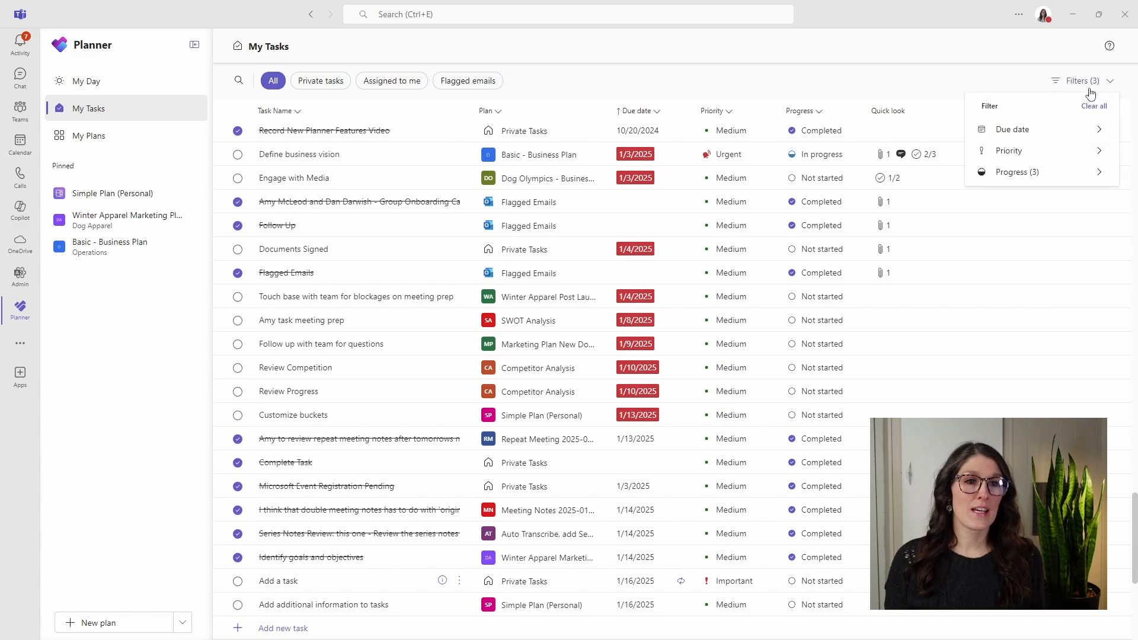
pyautogui.moveTo(1033, 173)
pyautogui.click(931, 224)
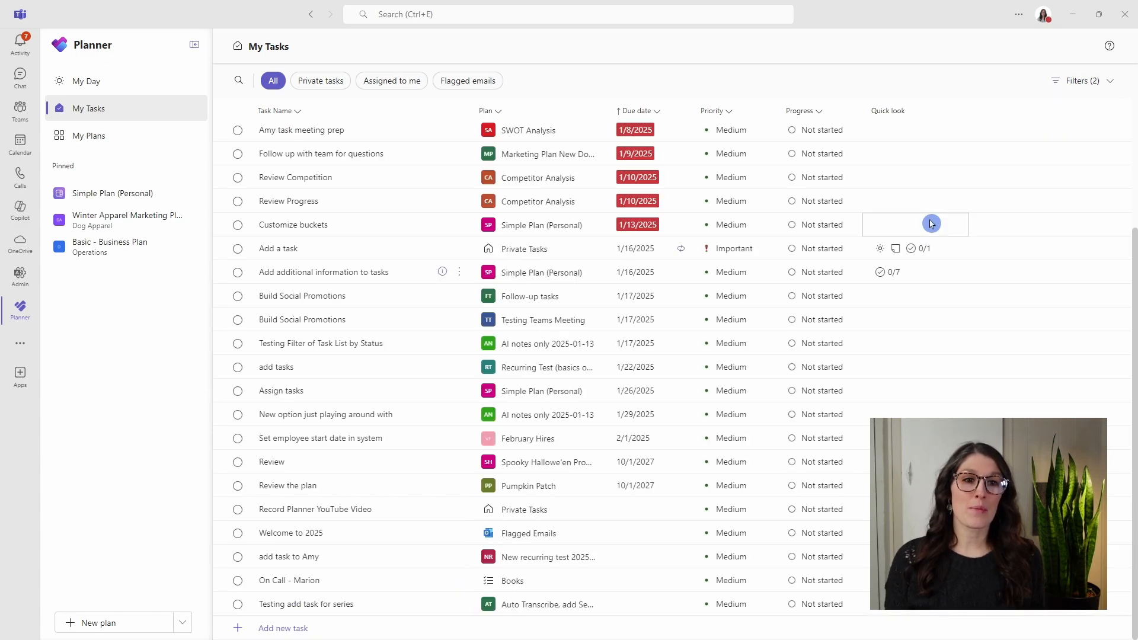
# Limit the My Tasks list to tasks with a due date of This week
pyautogui.click(1091, 81)
pyautogui.moveTo(1043, 139)
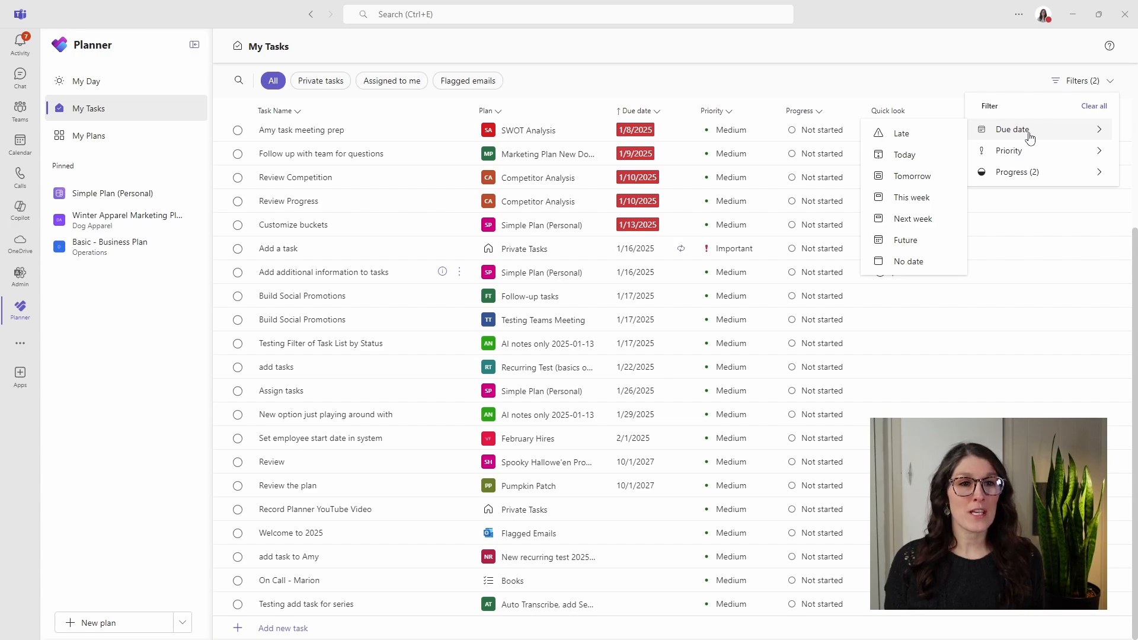
pyautogui.click(913, 198)
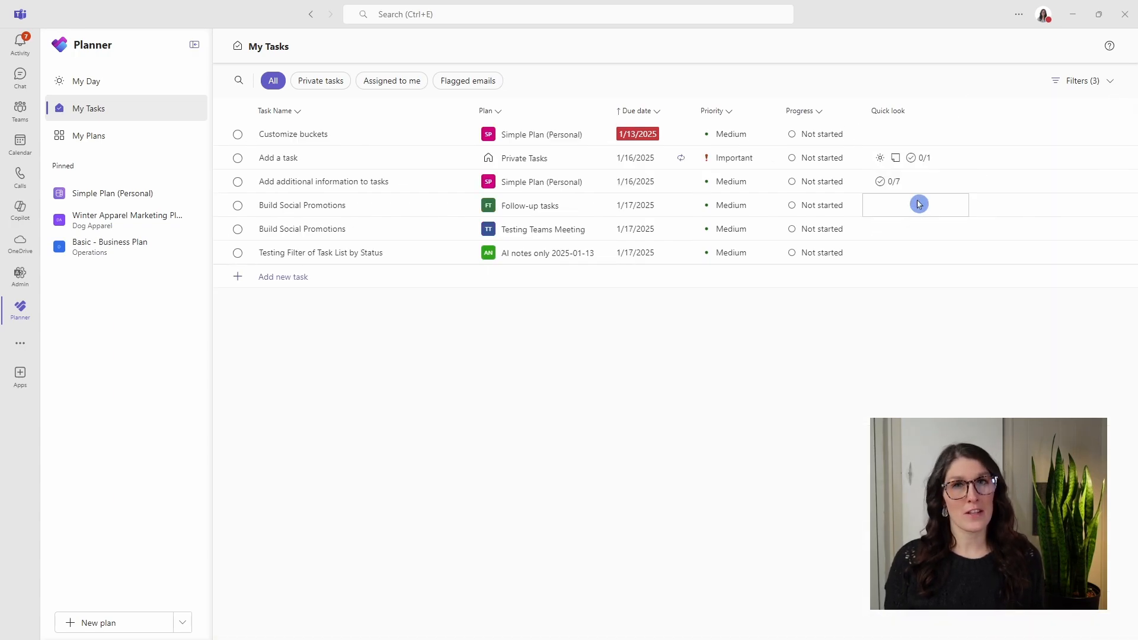
# View the available priority filter options without applying one
pyautogui.click(1109, 84)
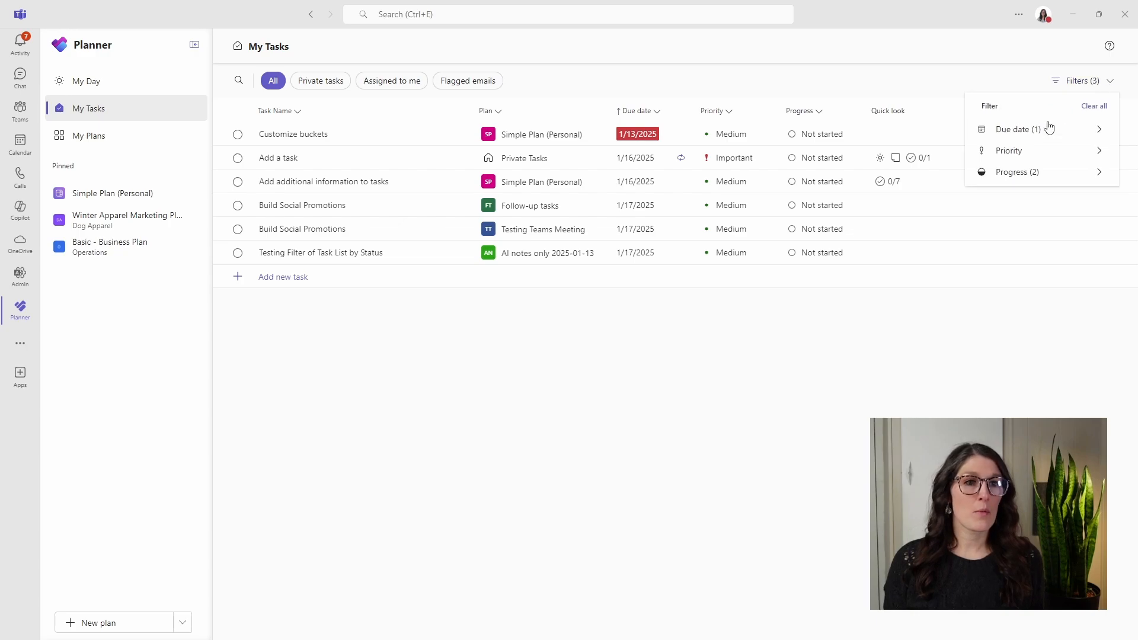
pyautogui.moveTo(1034, 152)
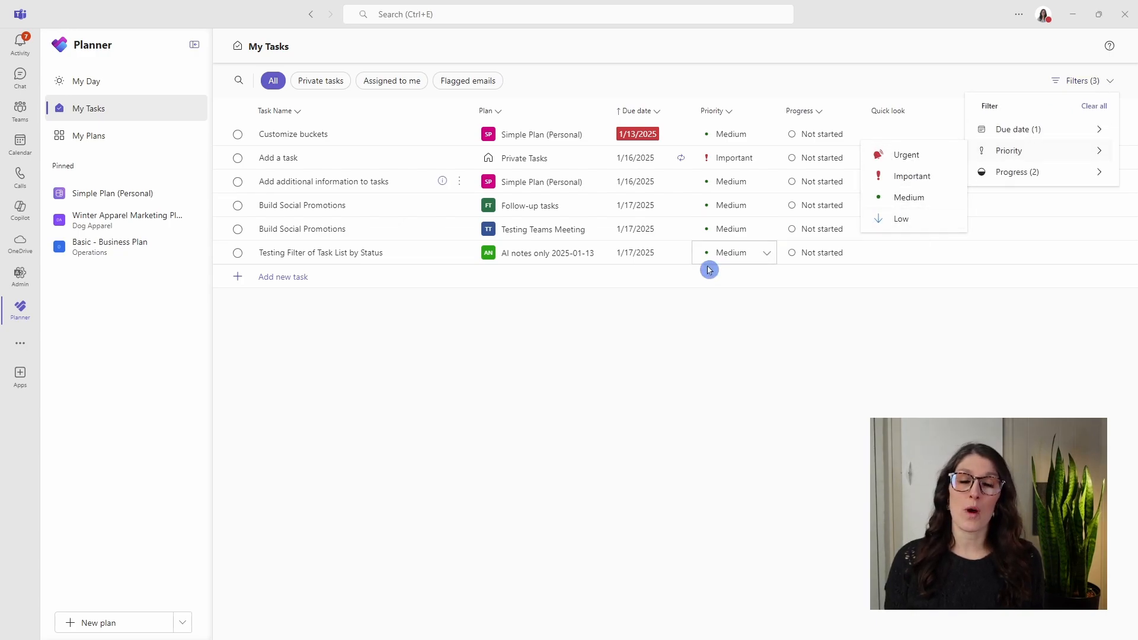
pyautogui.click(776, 299)
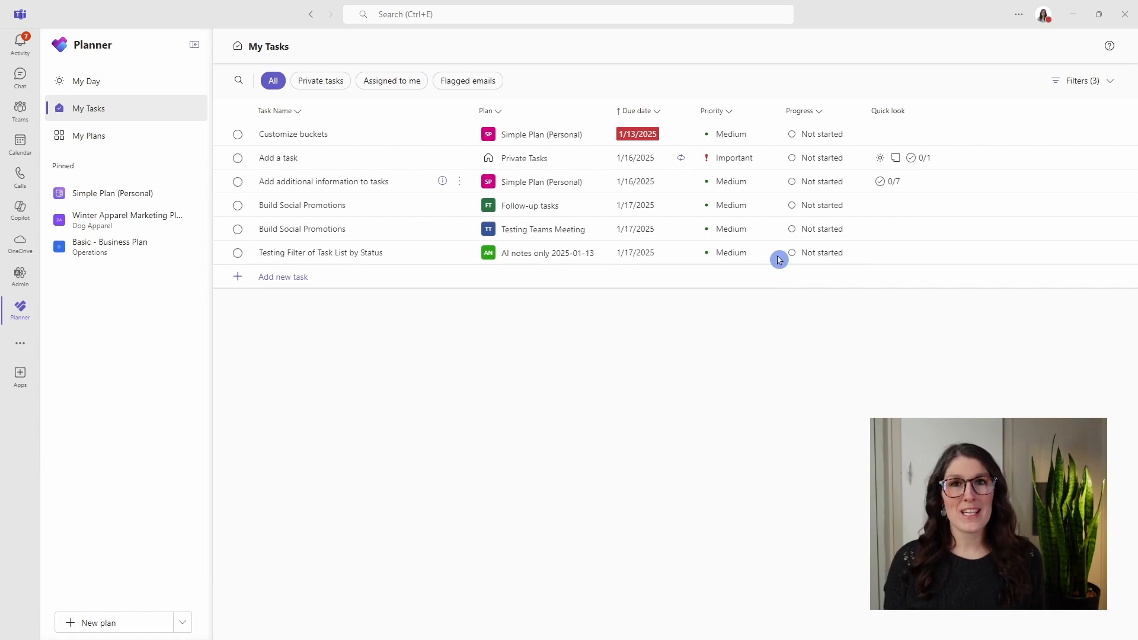
# Sort the task list by priority in ascending order and narrow the Task Name column
pyautogui.click(735, 117)
pyautogui.click(739, 136)
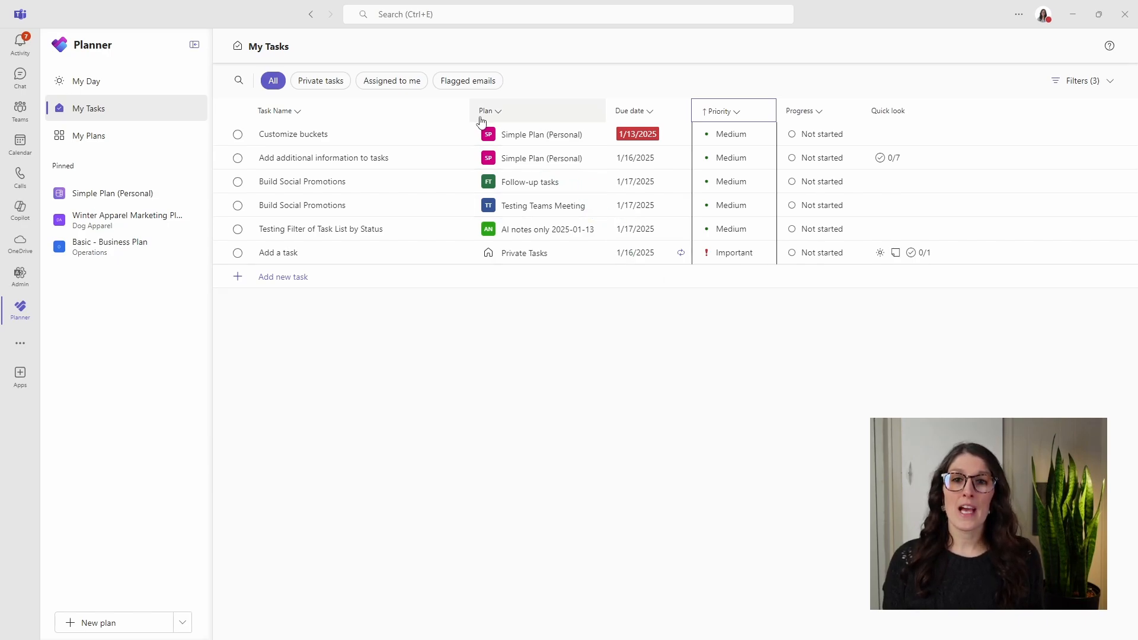
pyautogui.moveTo(471, 111); pyautogui.dragTo(417, 110)
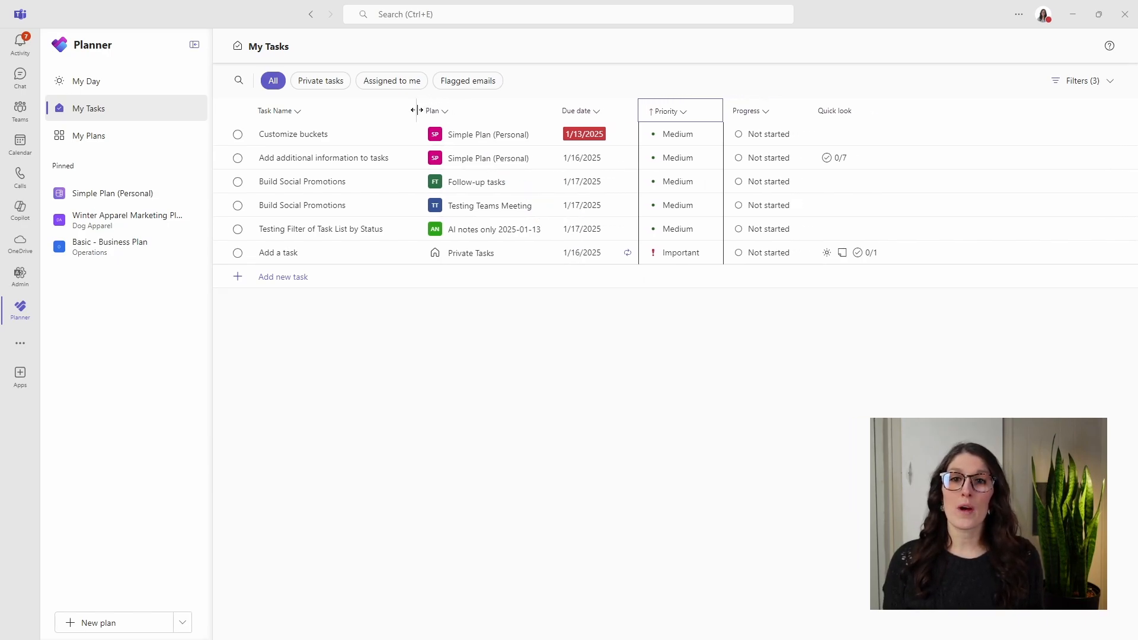
pyautogui.moveTo(417, 110); pyautogui.dragTo(414, 110)
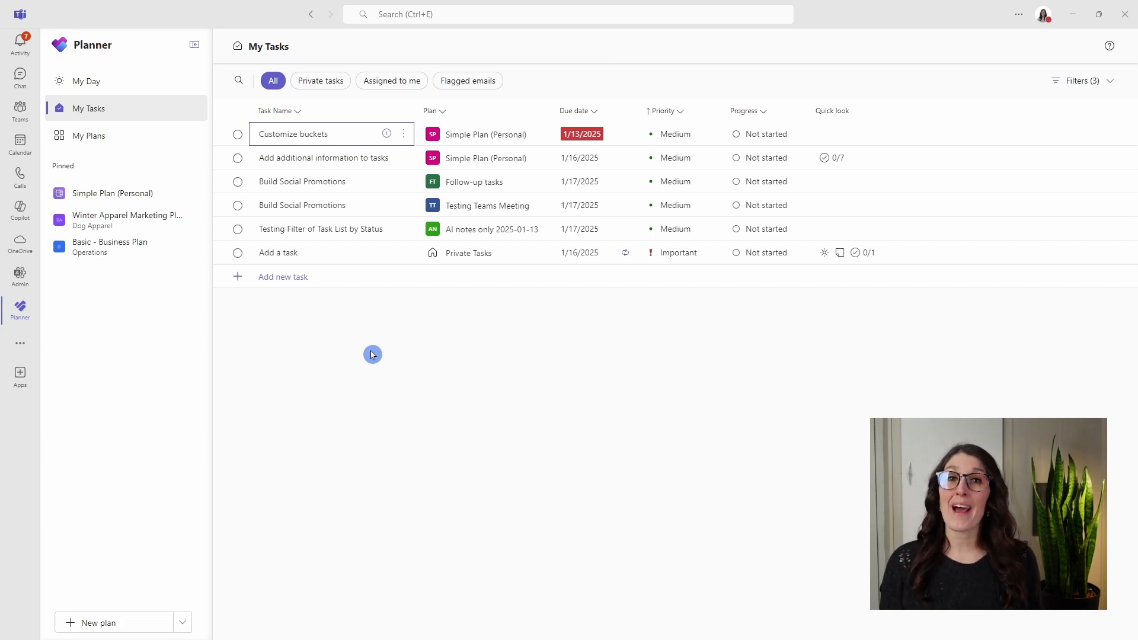
# Open My Plans and view the plans filtered by Shared, Personal and Pinned
pyautogui.click(155, 148)
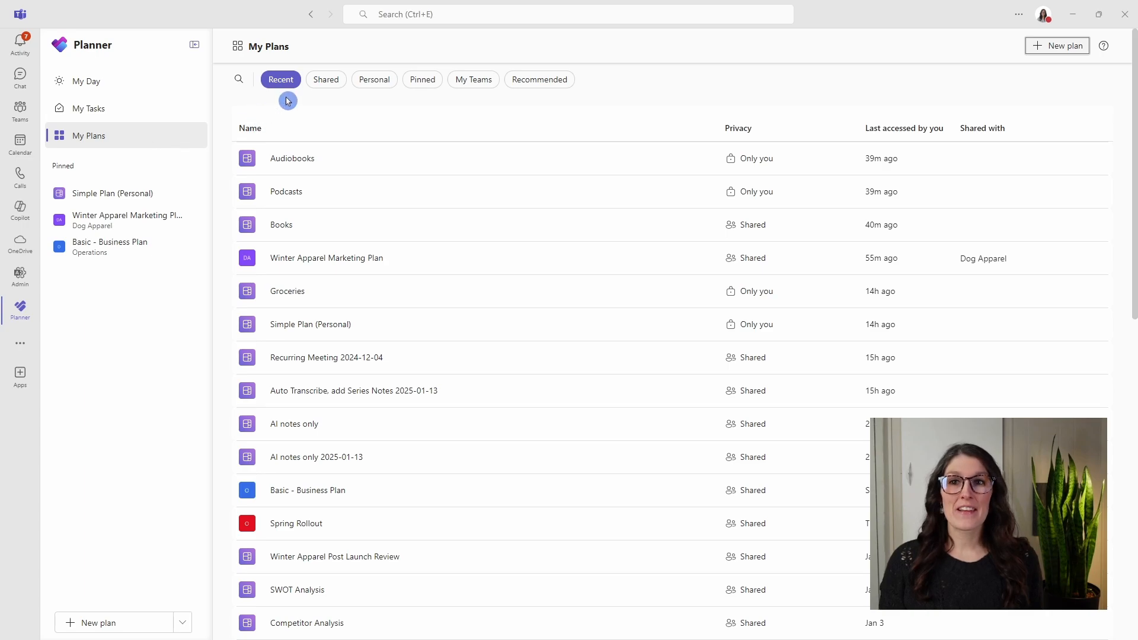
pyautogui.click(323, 87)
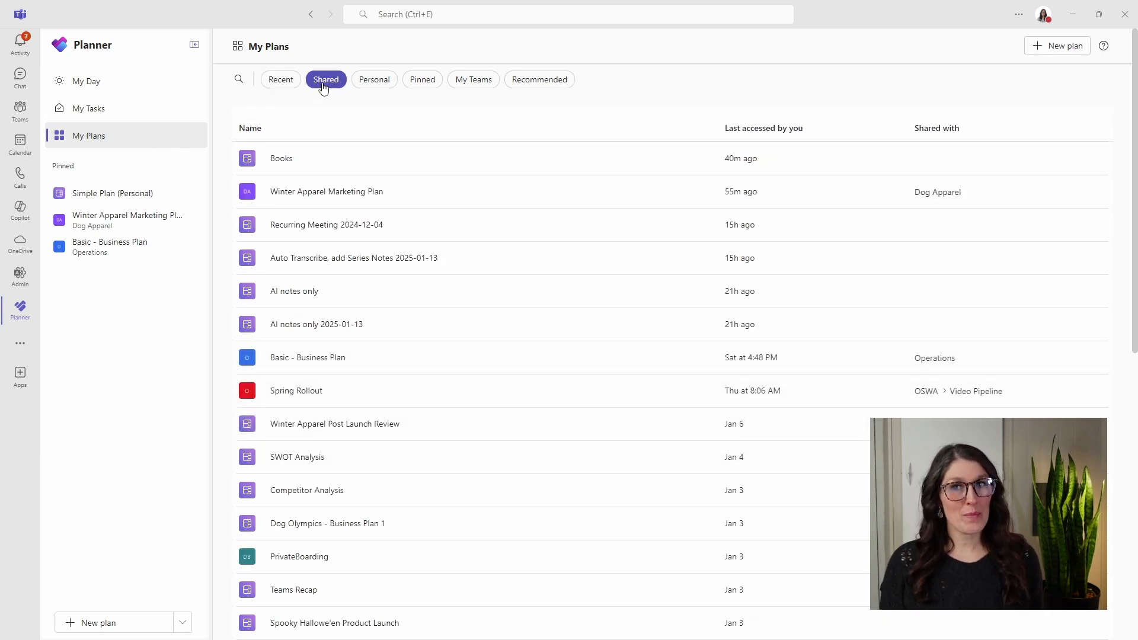
pyautogui.click(373, 87)
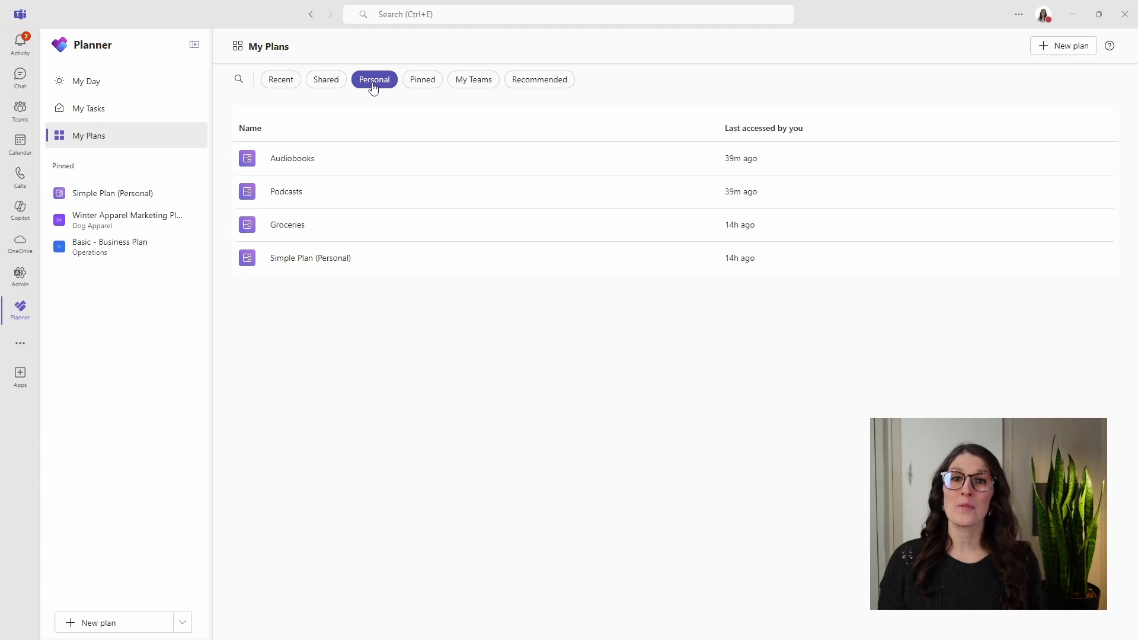
pyautogui.click(421, 81)
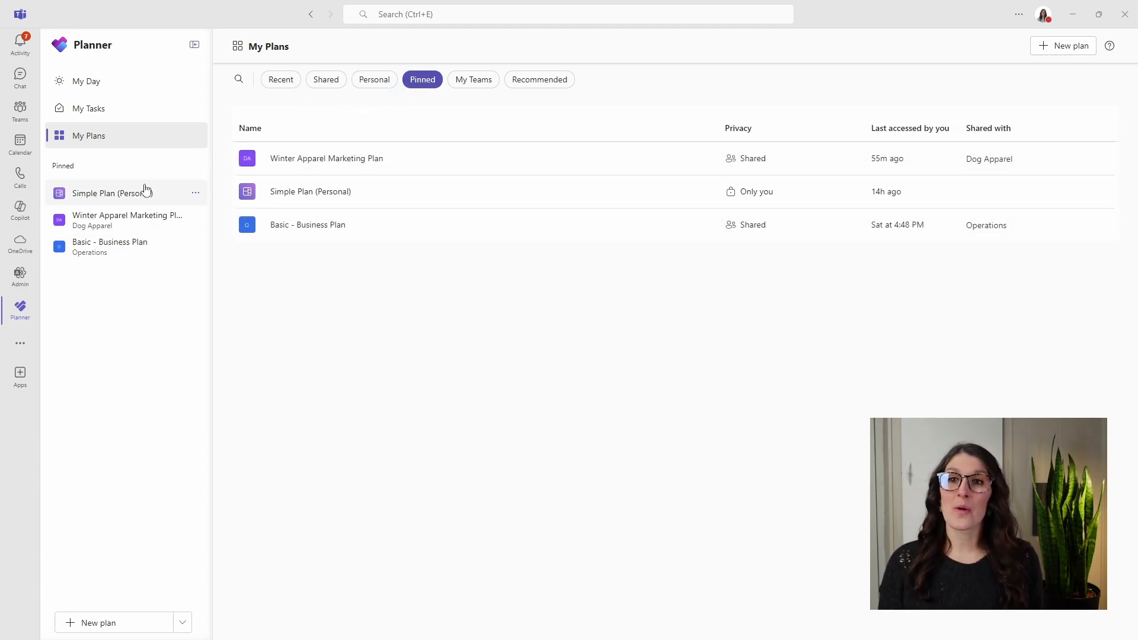
pyautogui.click(556, 414)
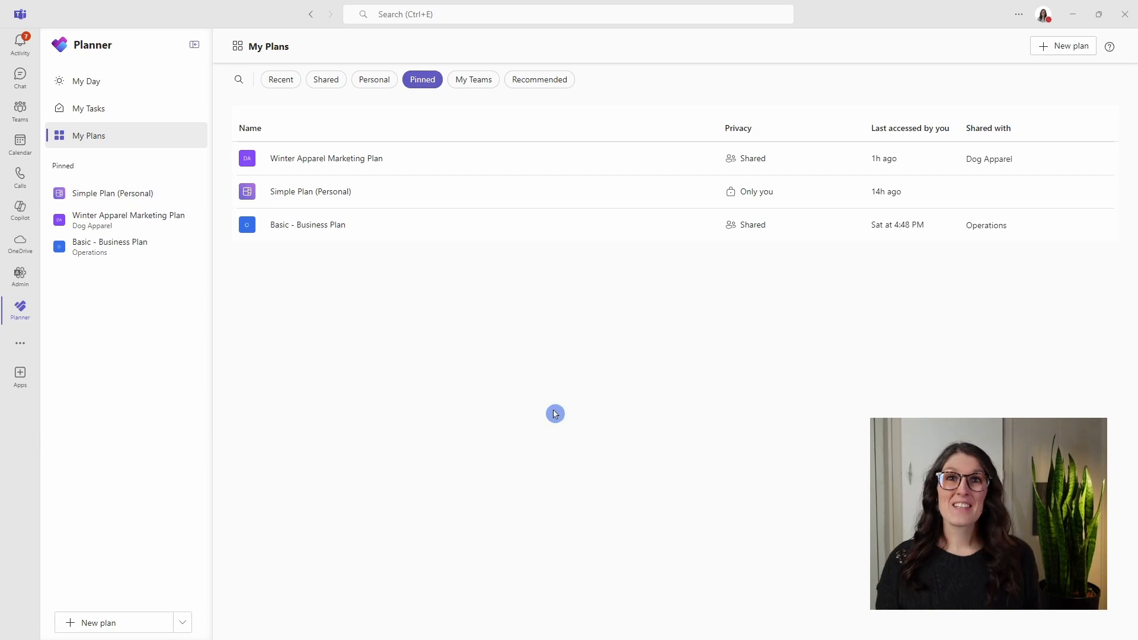
# Start a new plan from the Project Management template after previewing the Simple Plan template
pyautogui.click(1056, 55)
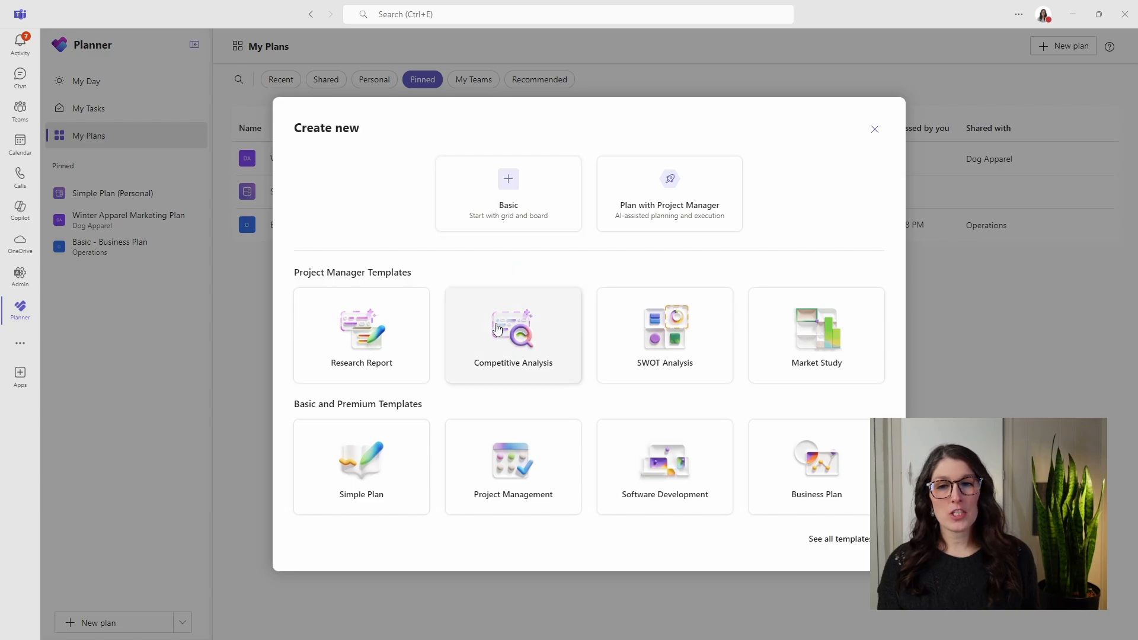
pyautogui.click(411, 464)
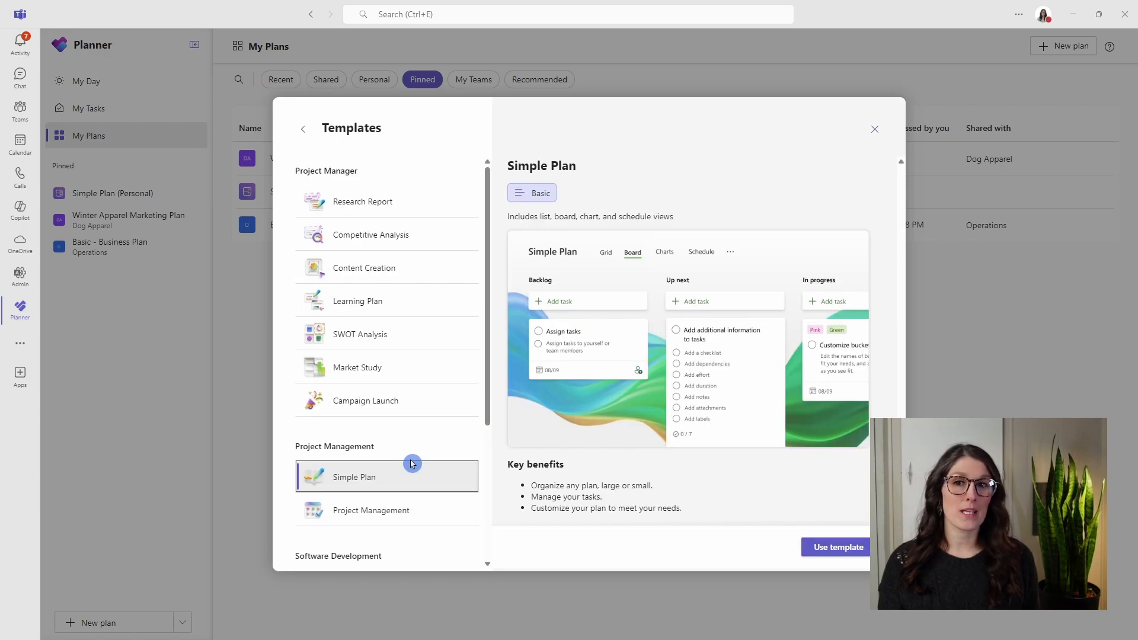
pyautogui.moveTo(489, 191); pyautogui.dragTo(485, 327)
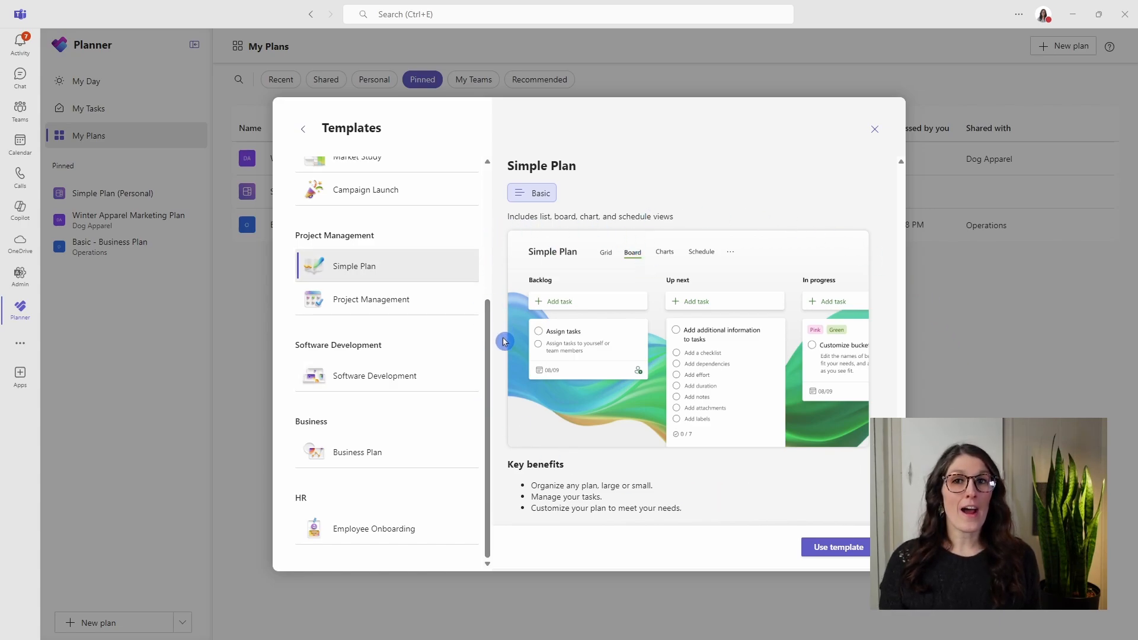
pyautogui.click(431, 305)
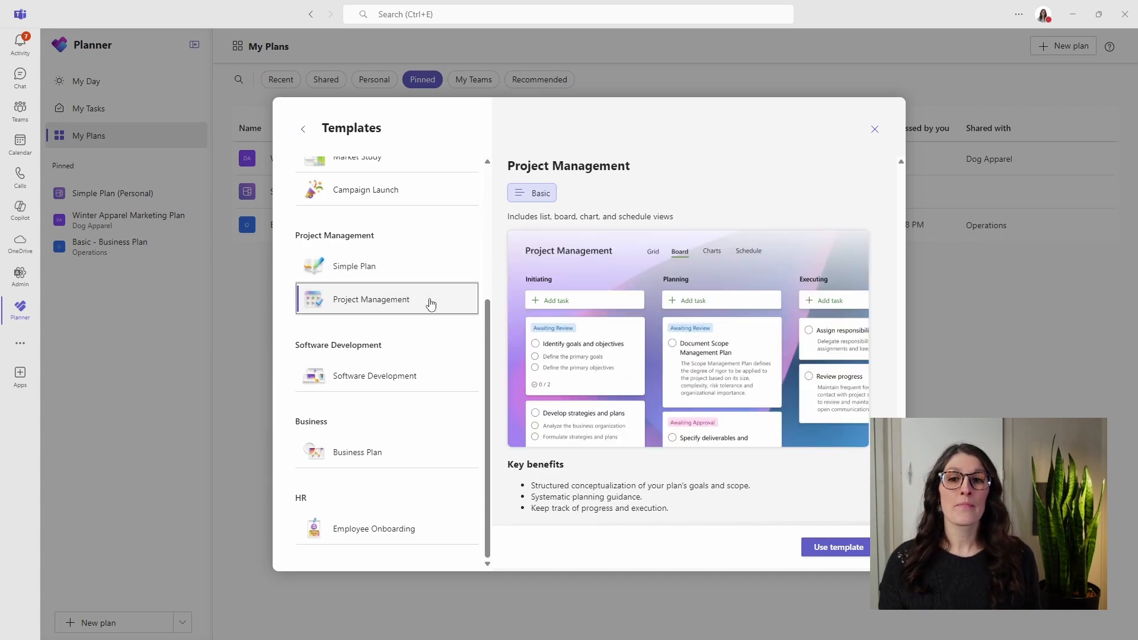
pyautogui.click(833, 549)
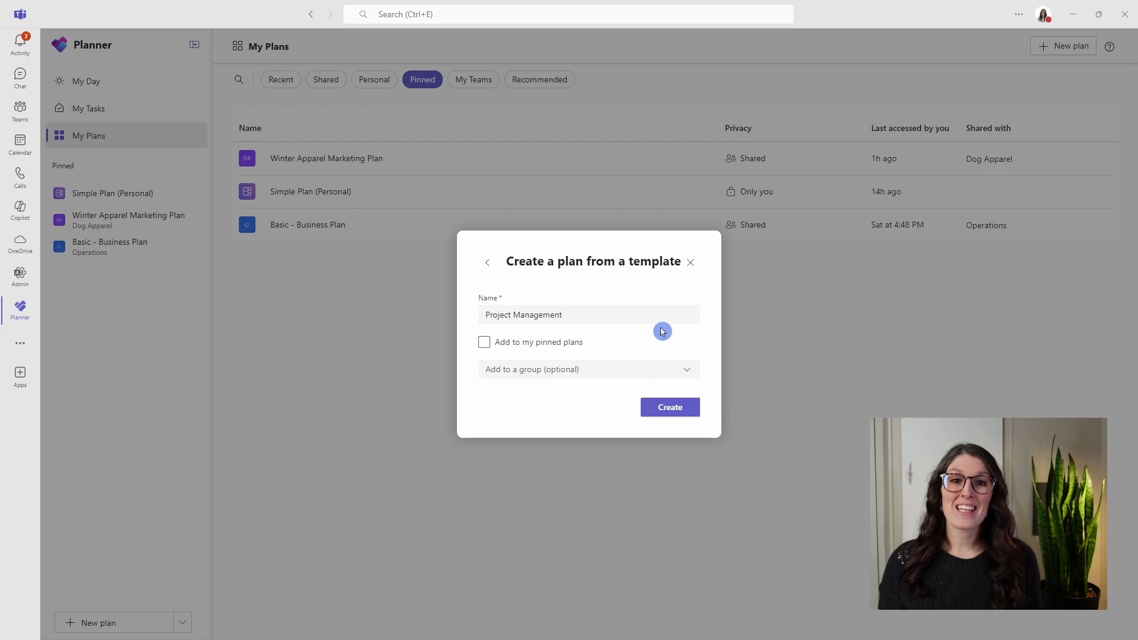
# Name the new plan "Winter Fashion Show PAWS" and set it to be added to the pinned plans
pyautogui.moveTo(654, 314); pyautogui.dragTo(478, 310)
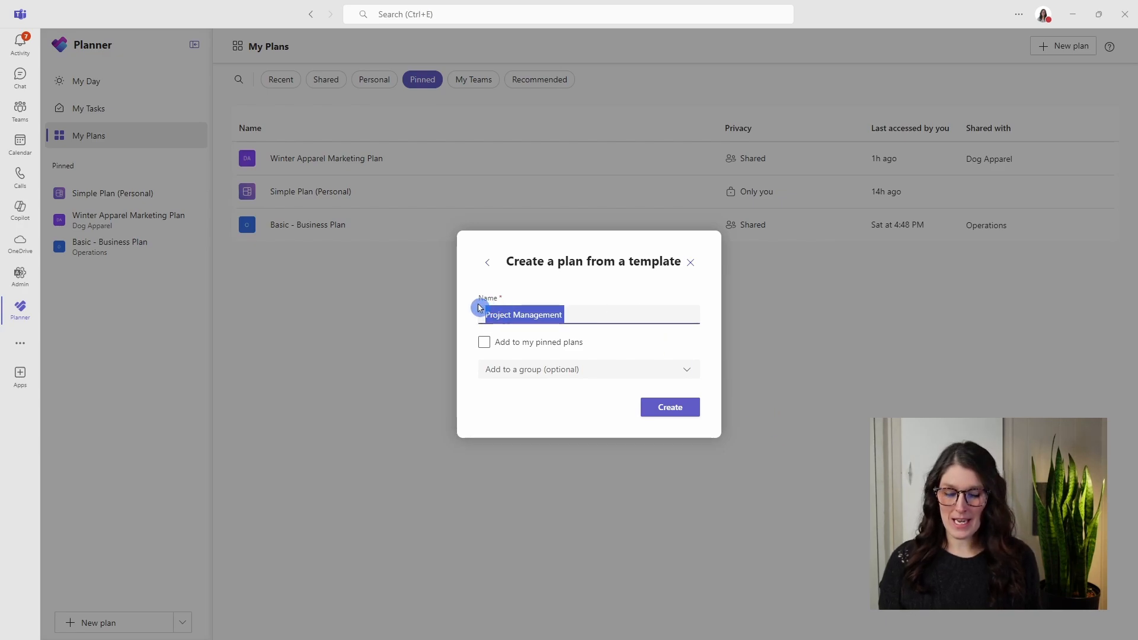
pyautogui.write('Winter Fashion Show PAWS')
pyautogui.click(483, 346)
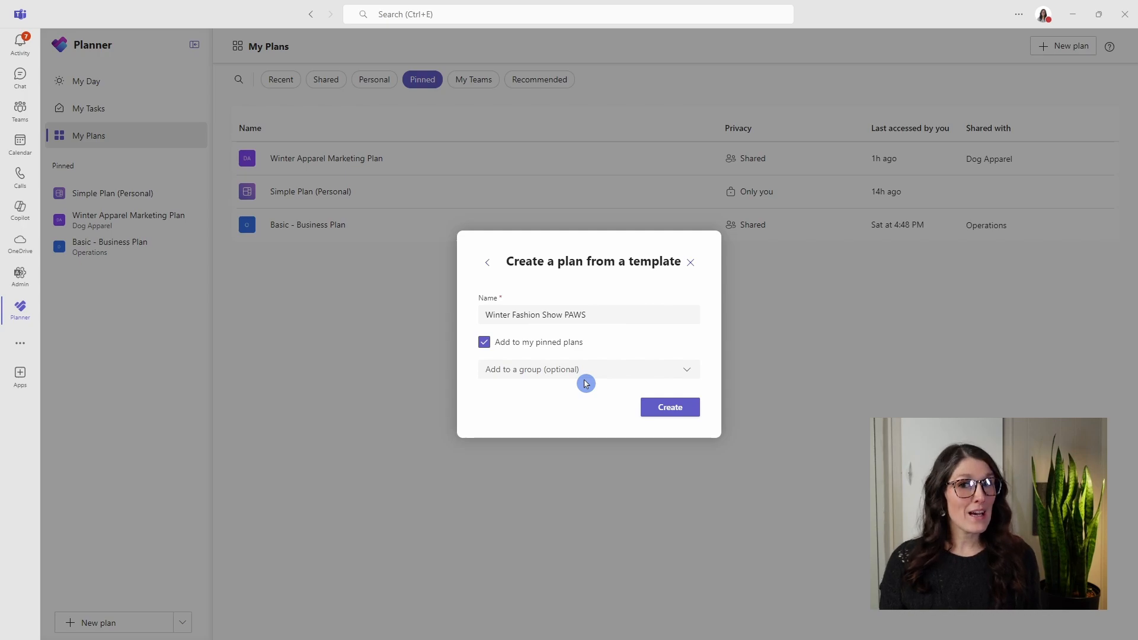
# Add the plan to the Vancouver Flagship Location group and create it
pyautogui.click(689, 372)
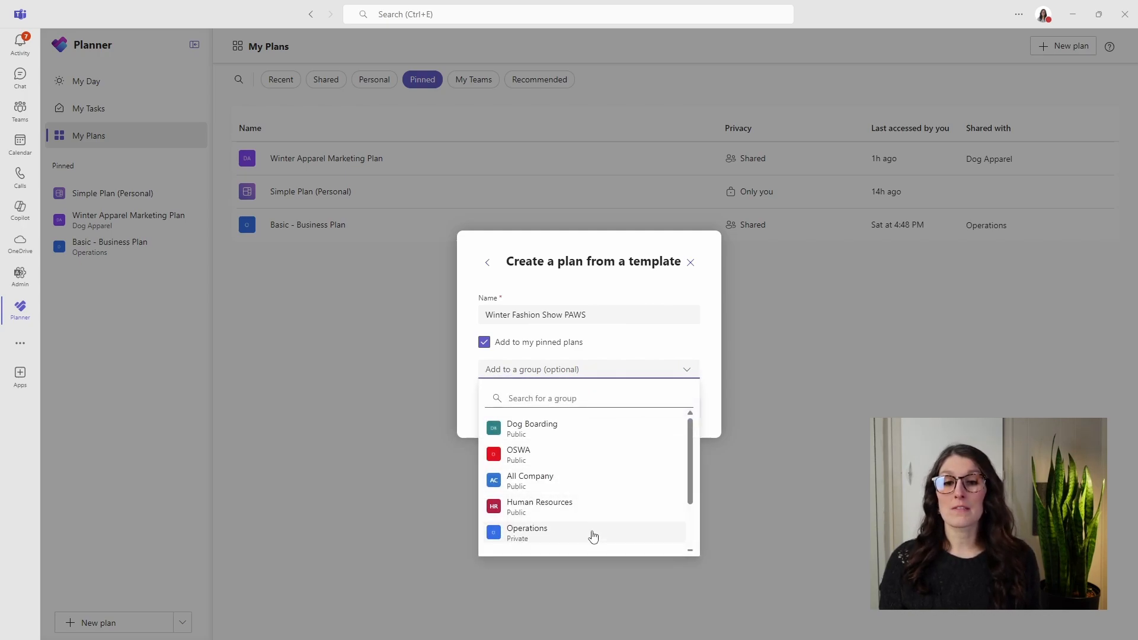
pyautogui.click(643, 351)
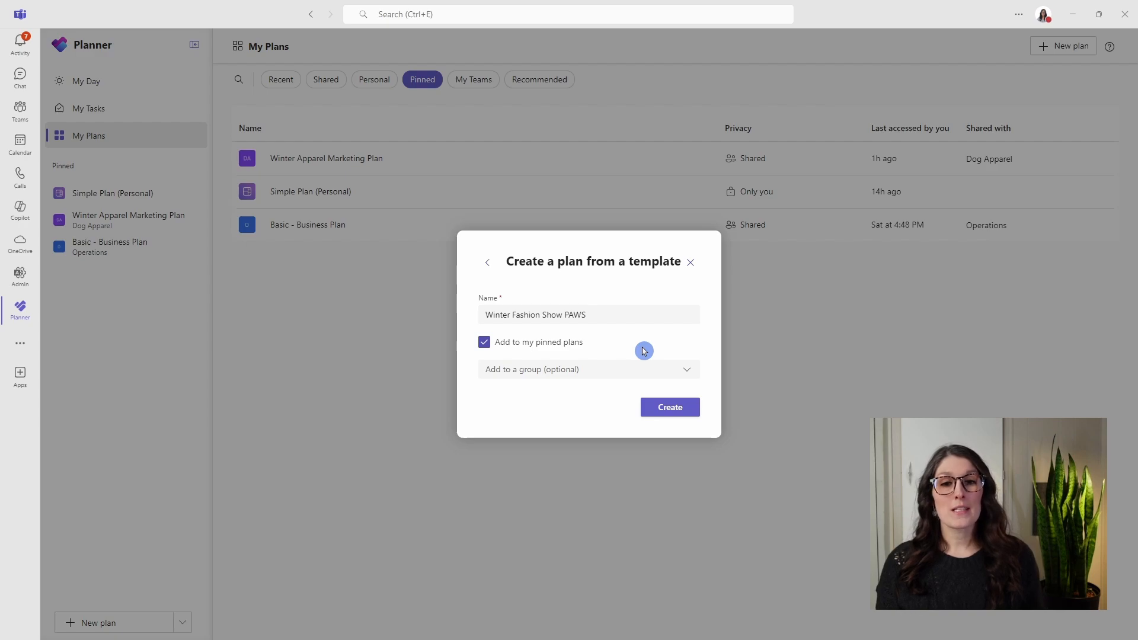
pyautogui.click(687, 369)
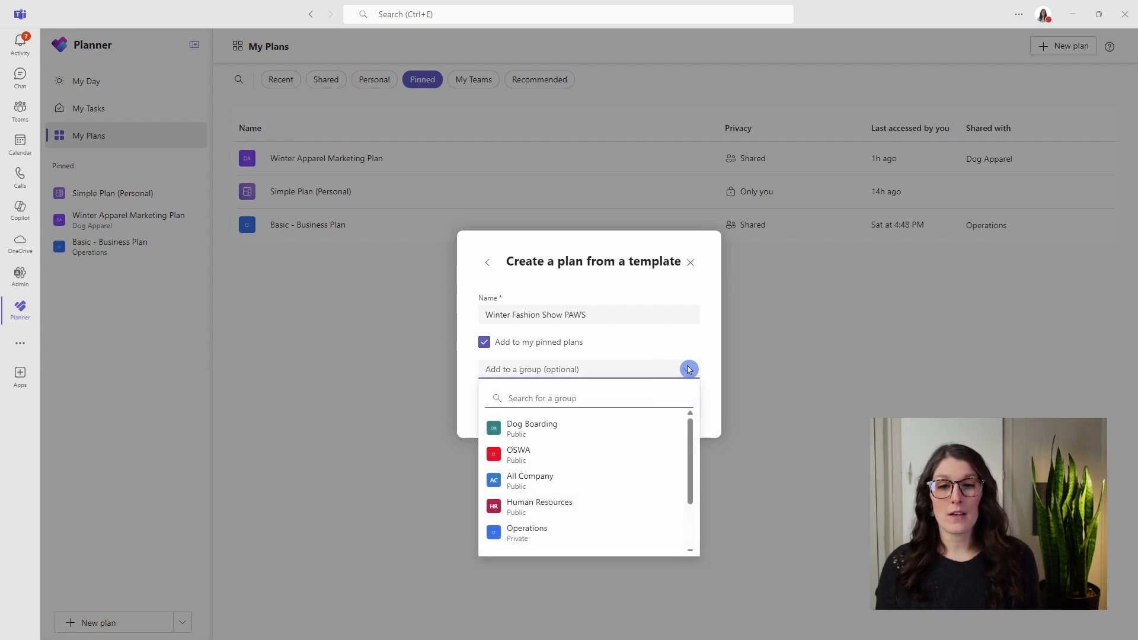
pyautogui.scroll(-2, 671, 433)
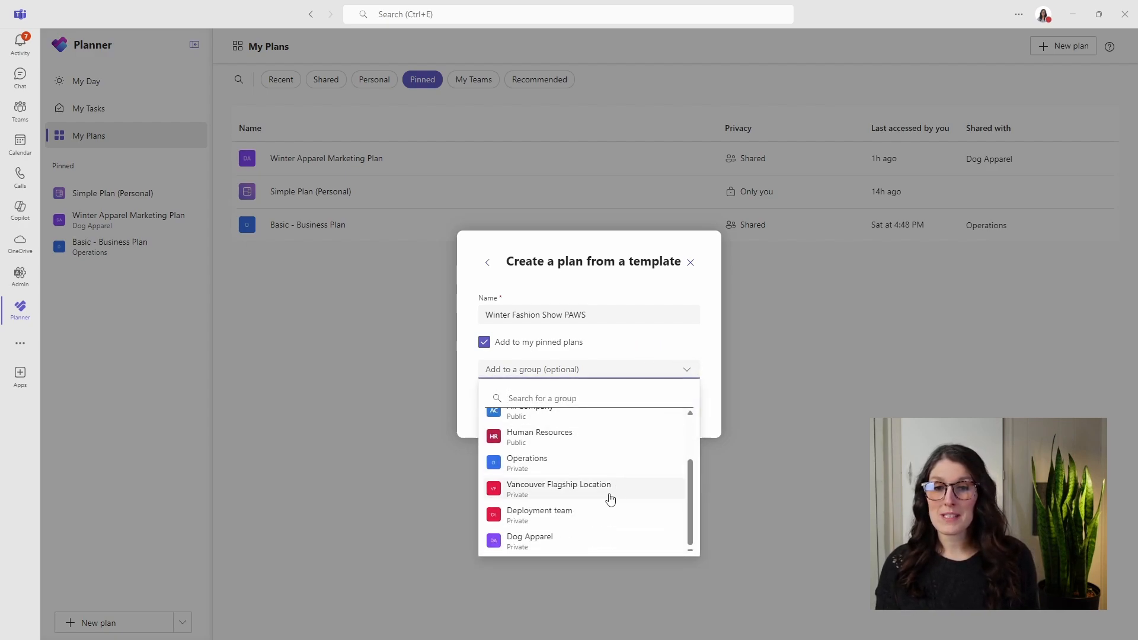
pyautogui.click(564, 494)
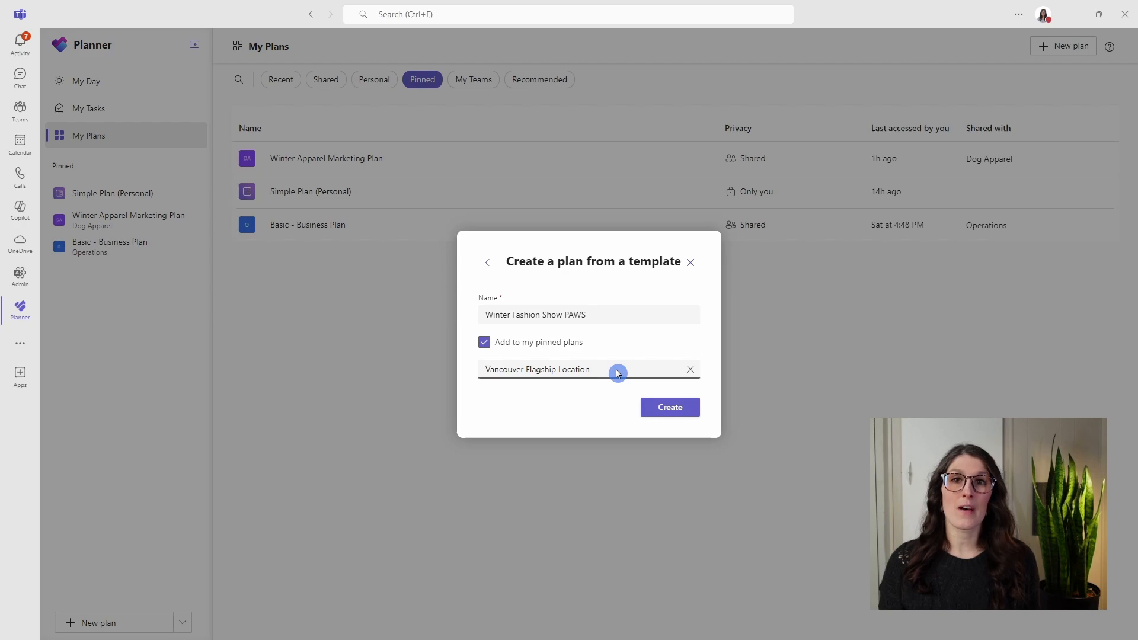
pyautogui.click(681, 408)
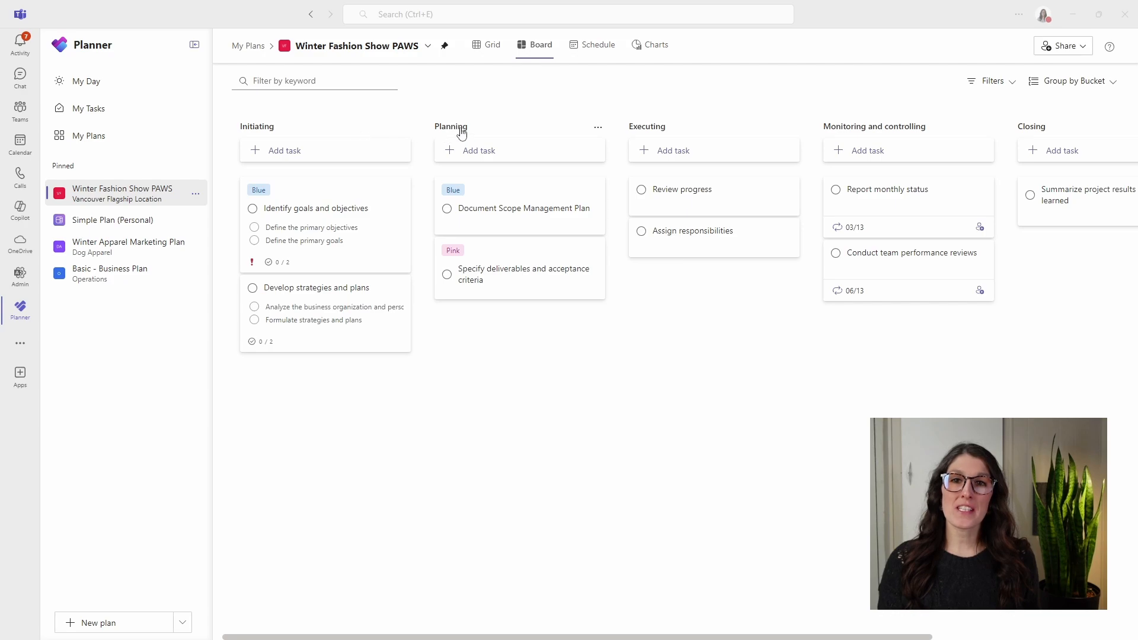
# Add a bucket named "new" at the end of the board and move the "Summarize project results and lessons learned" task into it
pyautogui.click(702, 638)
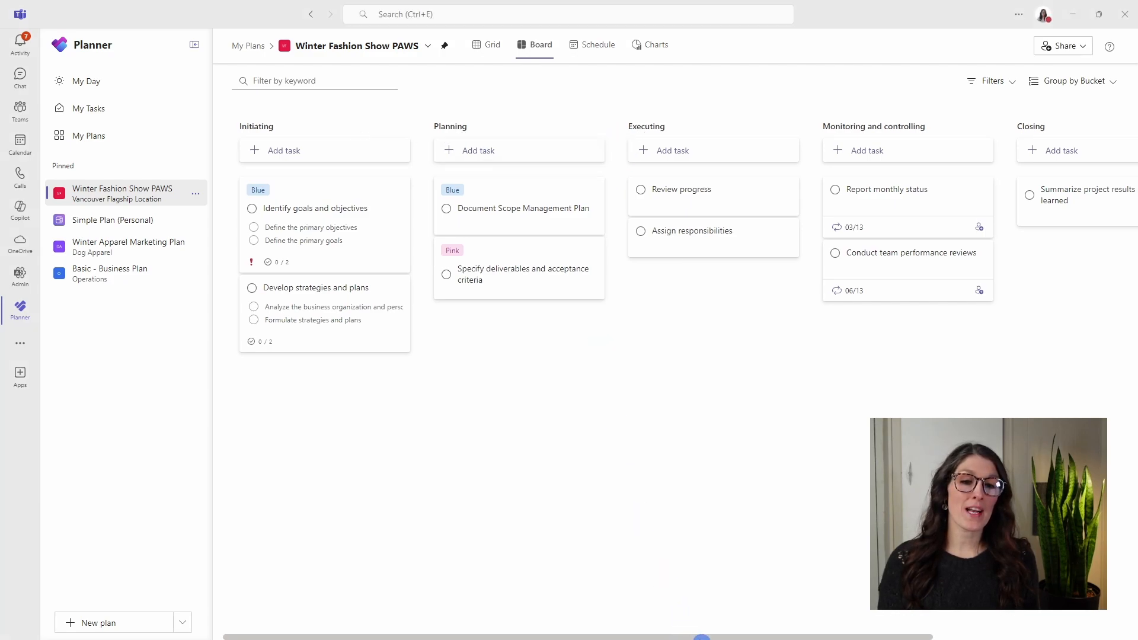
pyautogui.moveTo(702, 638); pyautogui.dragTo(955, 637)
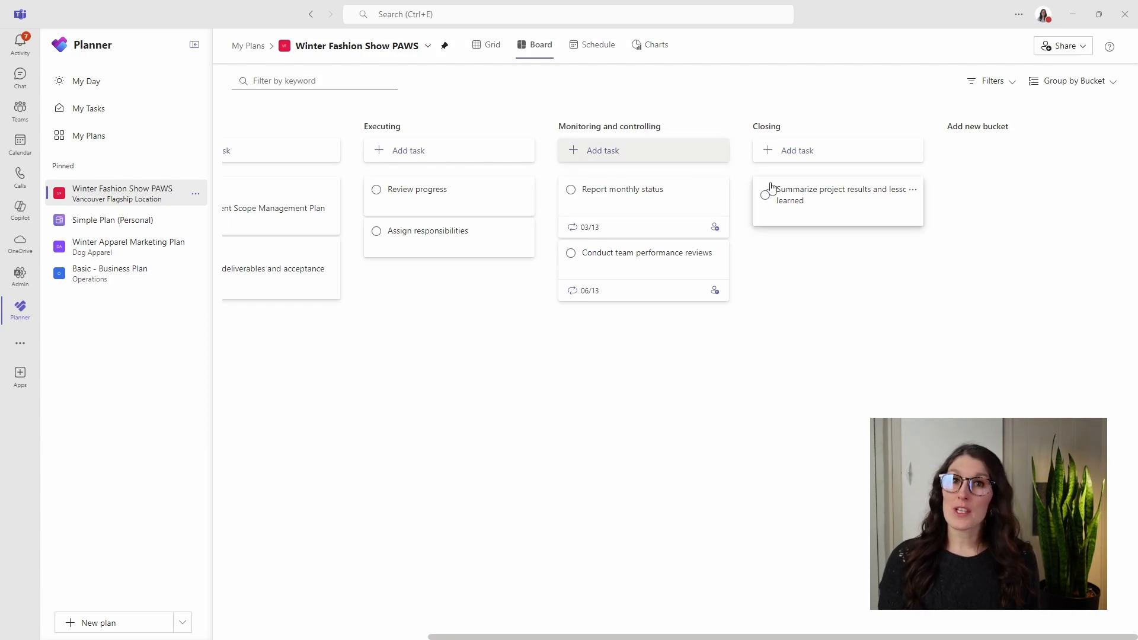
pyautogui.click(970, 126)
pyautogui.write('new')
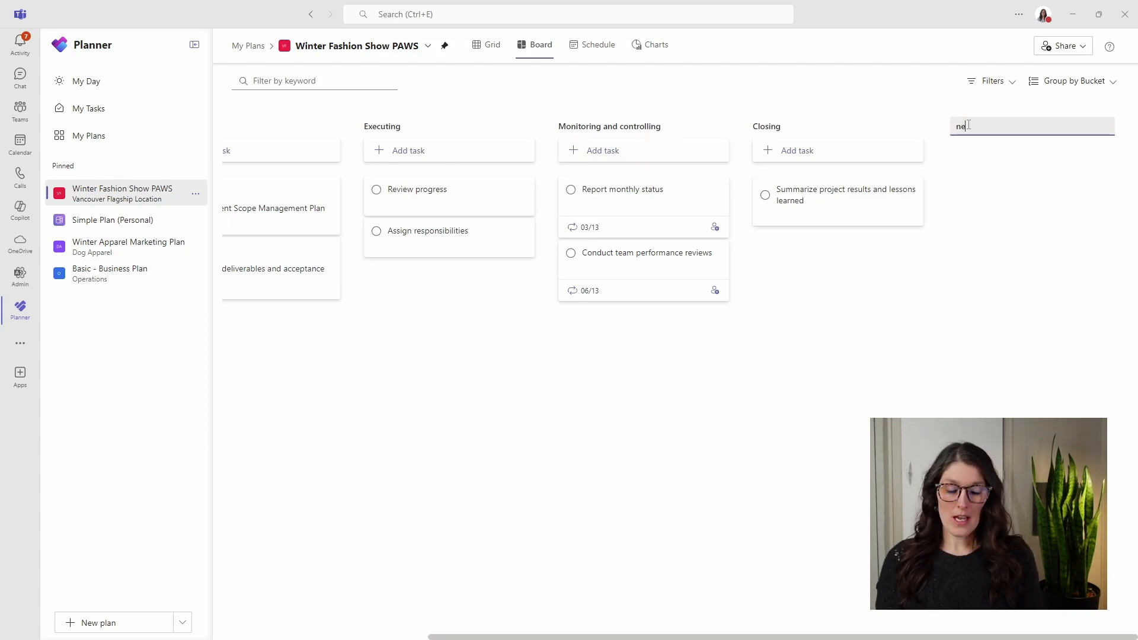
pyautogui.press('Return')
pyautogui.moveTo(879, 171); pyautogui.dragTo(942, 193)
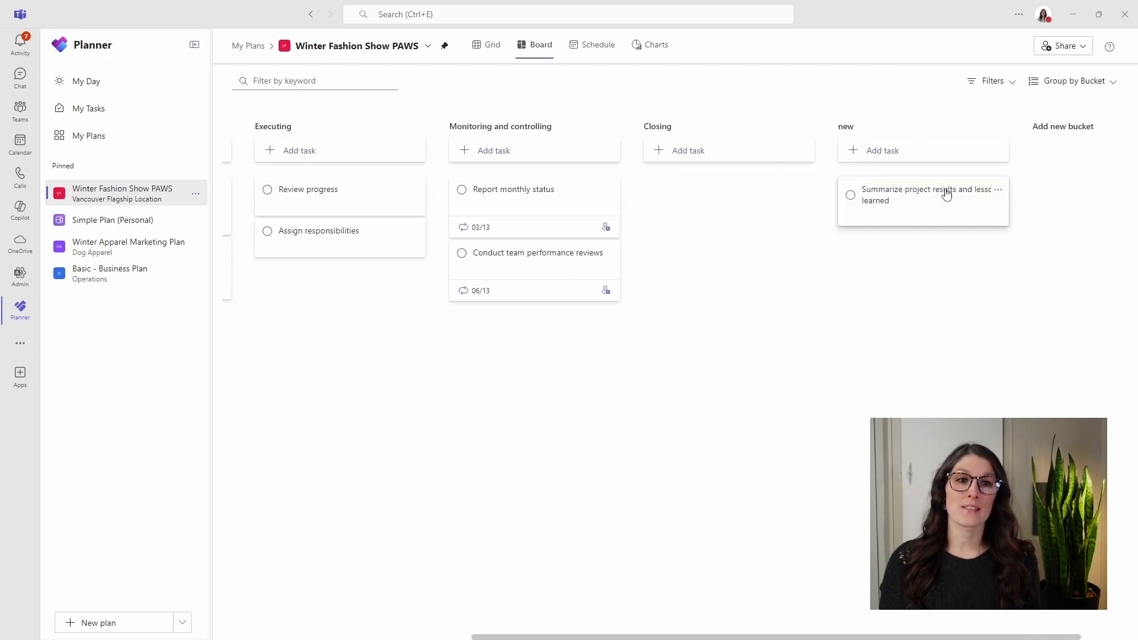
# Rename the Pink label as "Label" and apply it to the "Develop strategies and plans" task in the Initiating bucket
pyautogui.moveTo(679, 636); pyautogui.dragTo(452, 635)
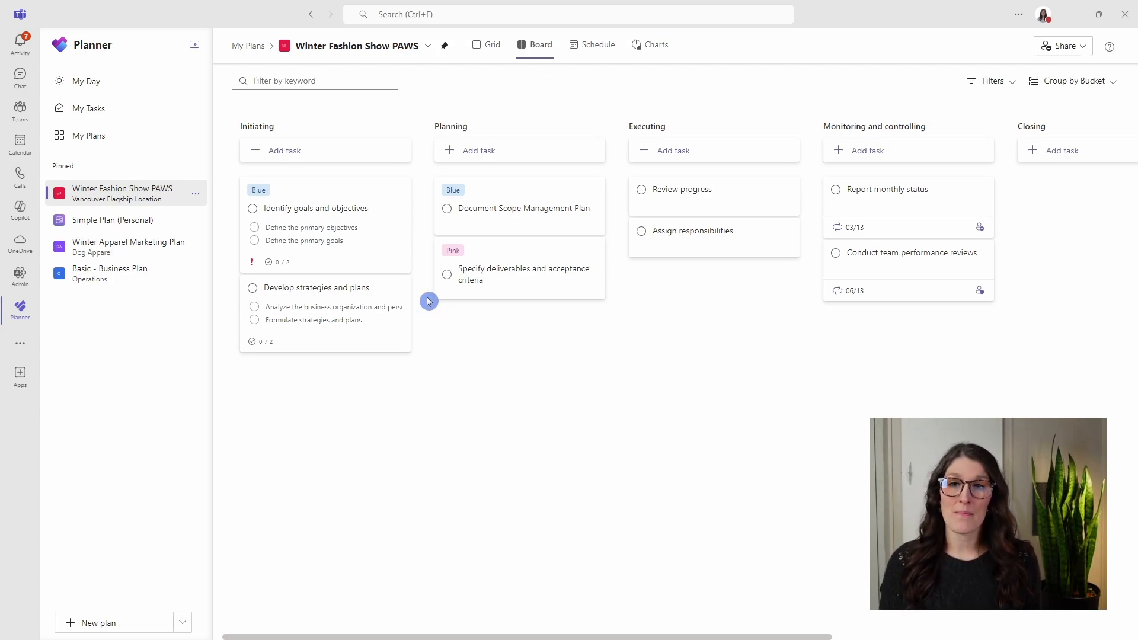
pyautogui.click(334, 291)
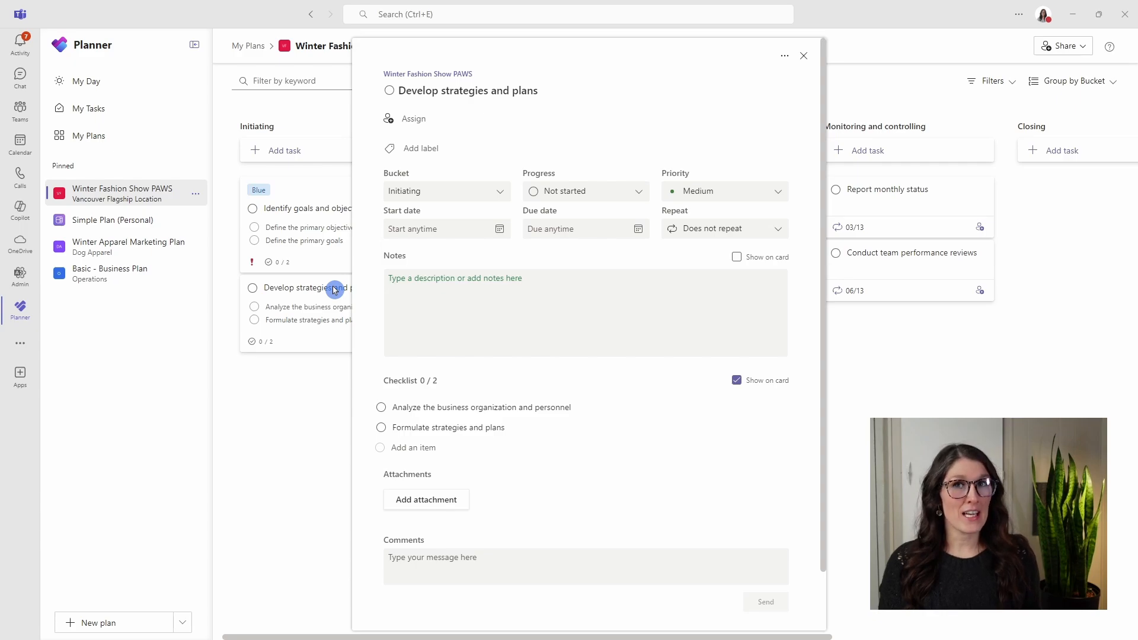
pyautogui.click(436, 153)
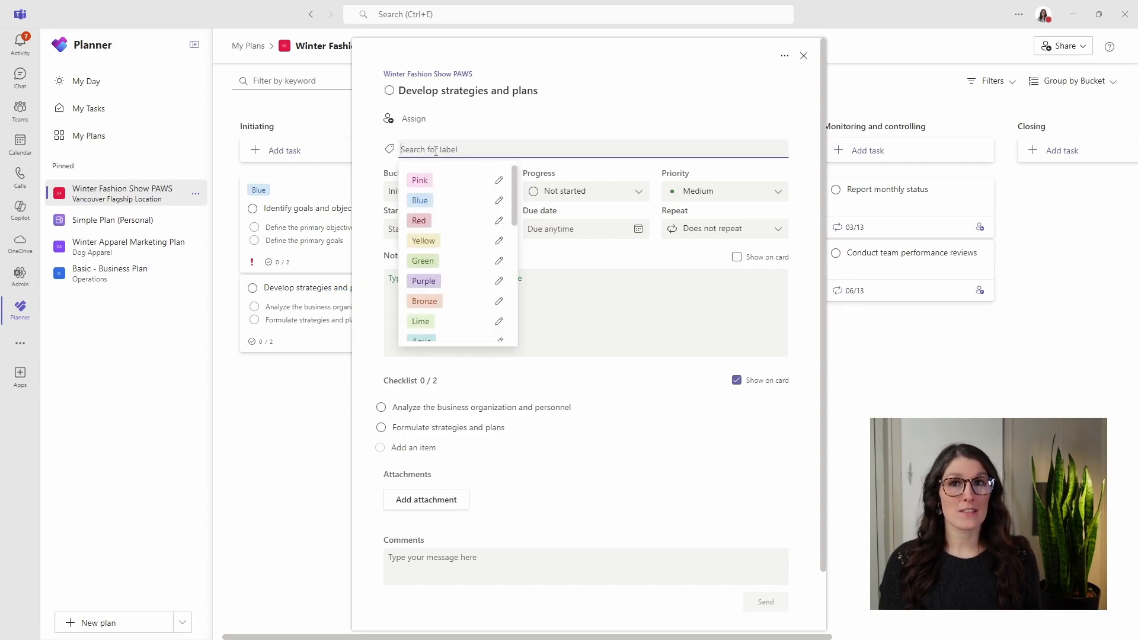
pyautogui.click(499, 180)
pyautogui.moveTo(570, 197); pyautogui.dragTo(513, 201)
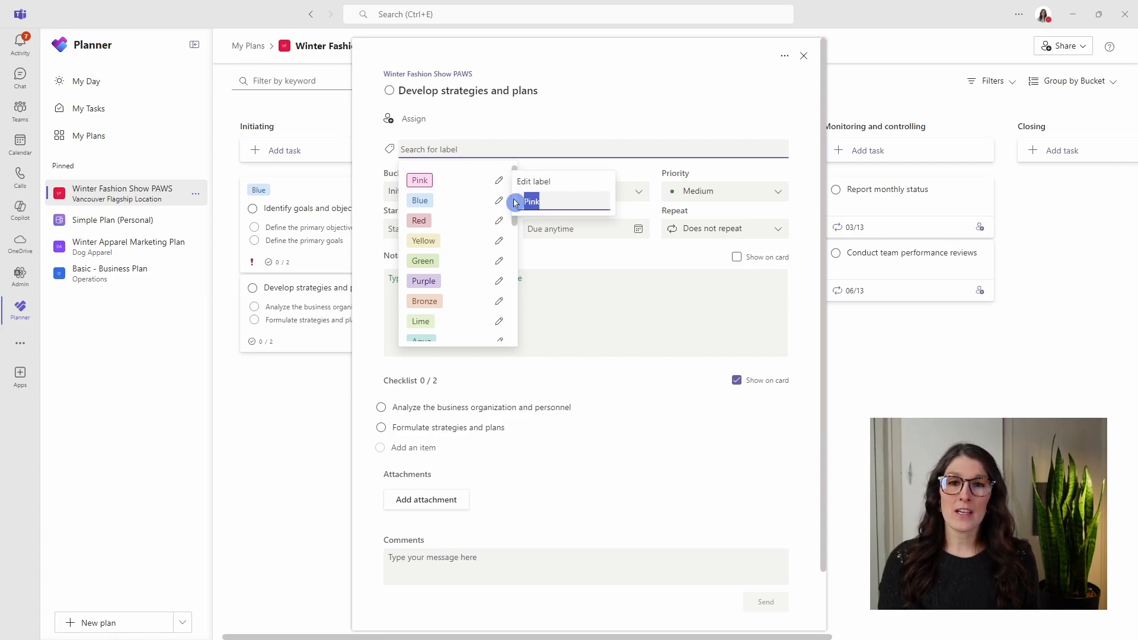
pyautogui.write('Label')
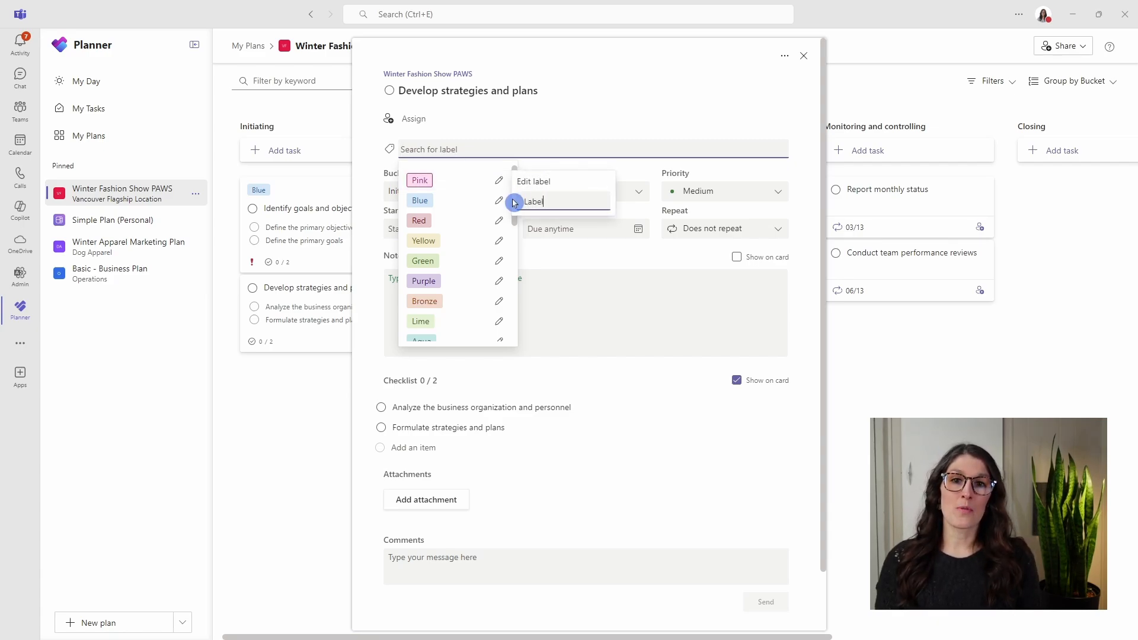
pyautogui.press('Return')
pyautogui.click(441, 190)
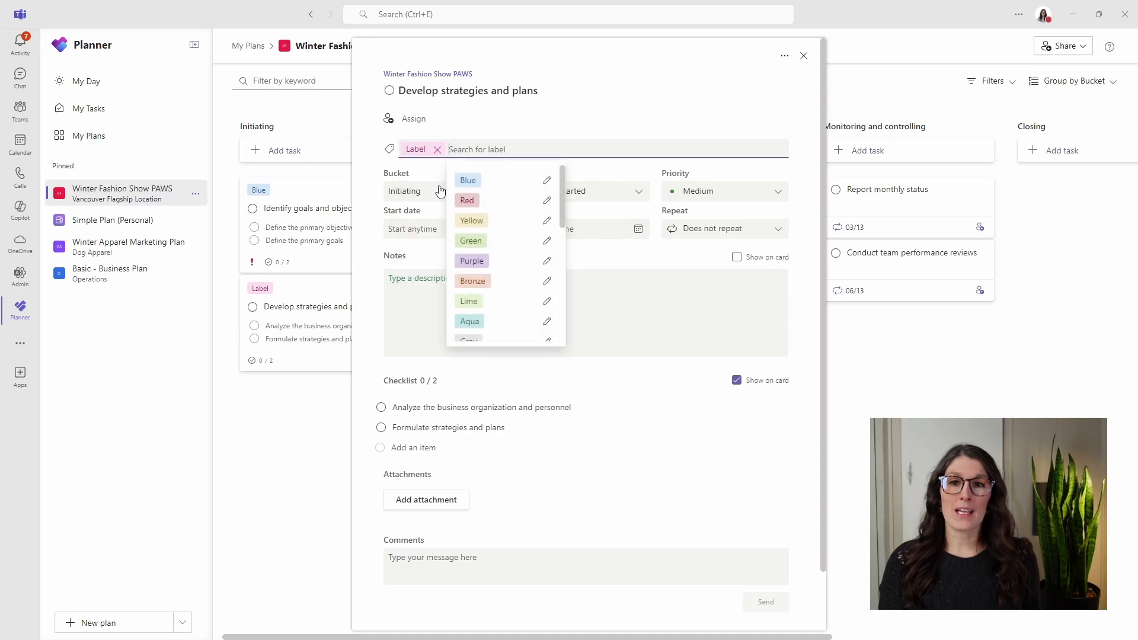
pyautogui.click(811, 183)
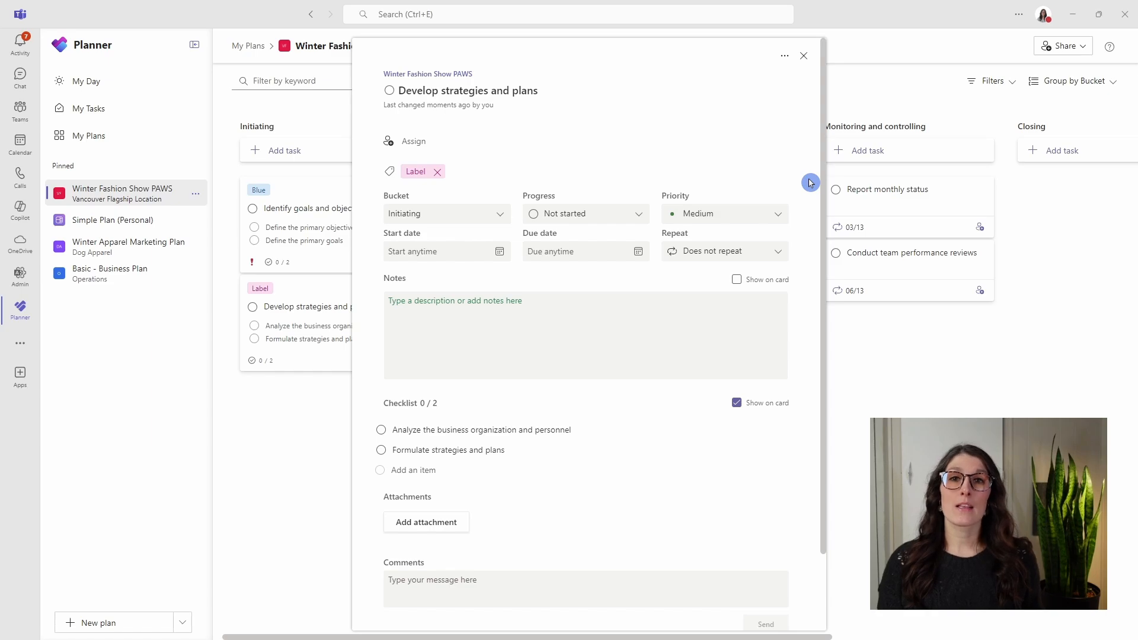
pyautogui.click(804, 56)
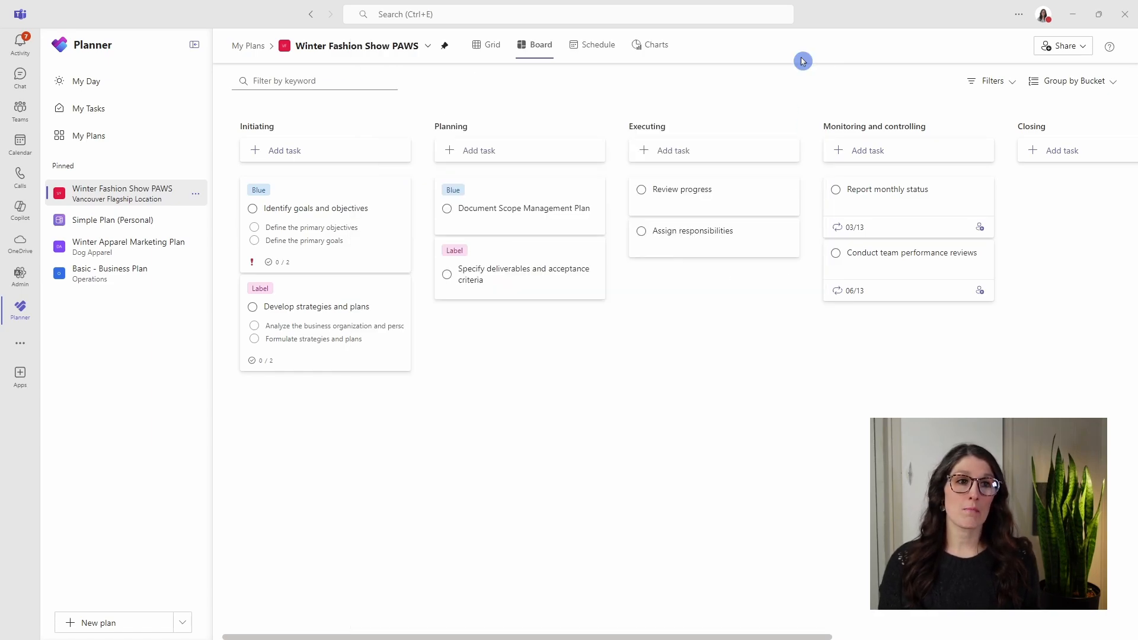
# Group the board by labels and filter the tasks to the Blue label
pyautogui.click(1097, 88)
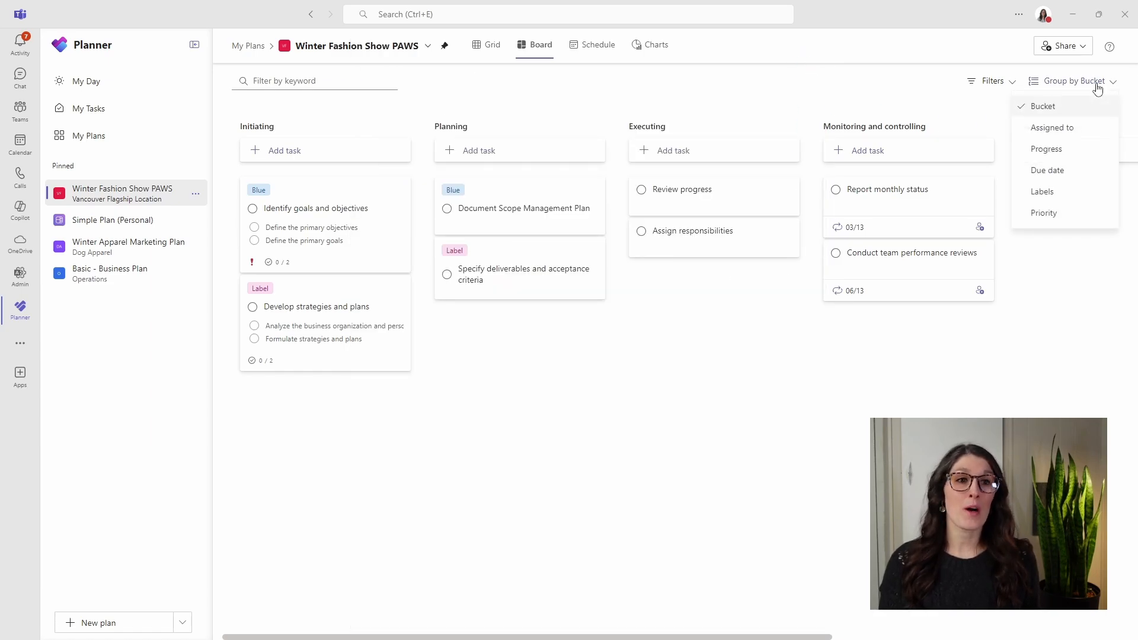
pyautogui.click(1055, 190)
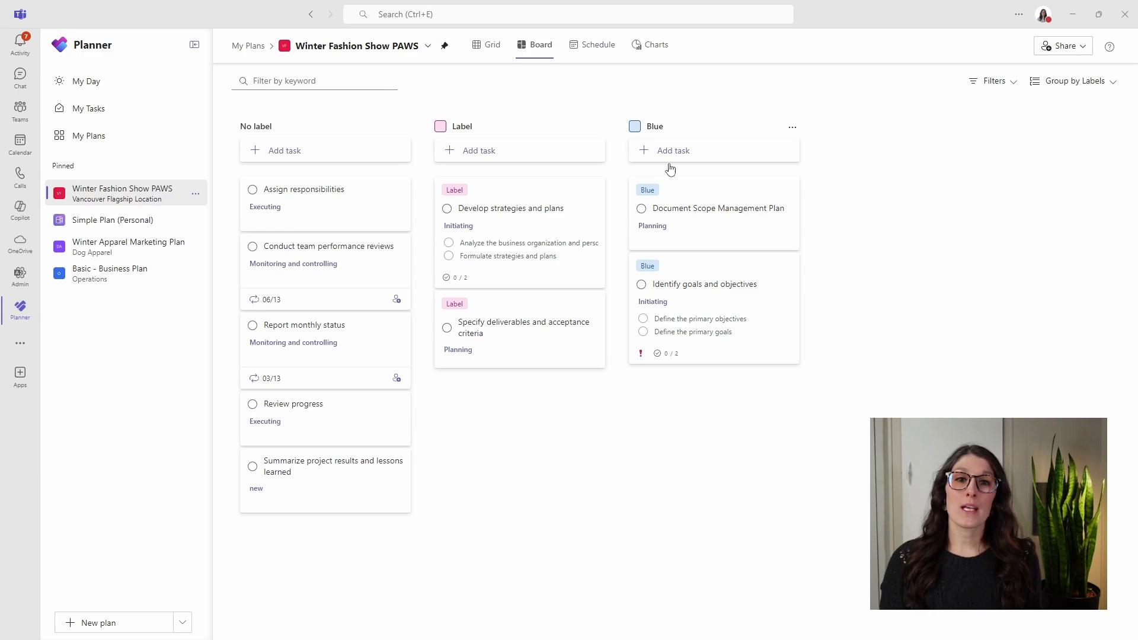
pyautogui.click(1011, 87)
pyautogui.moveTo(935, 203)
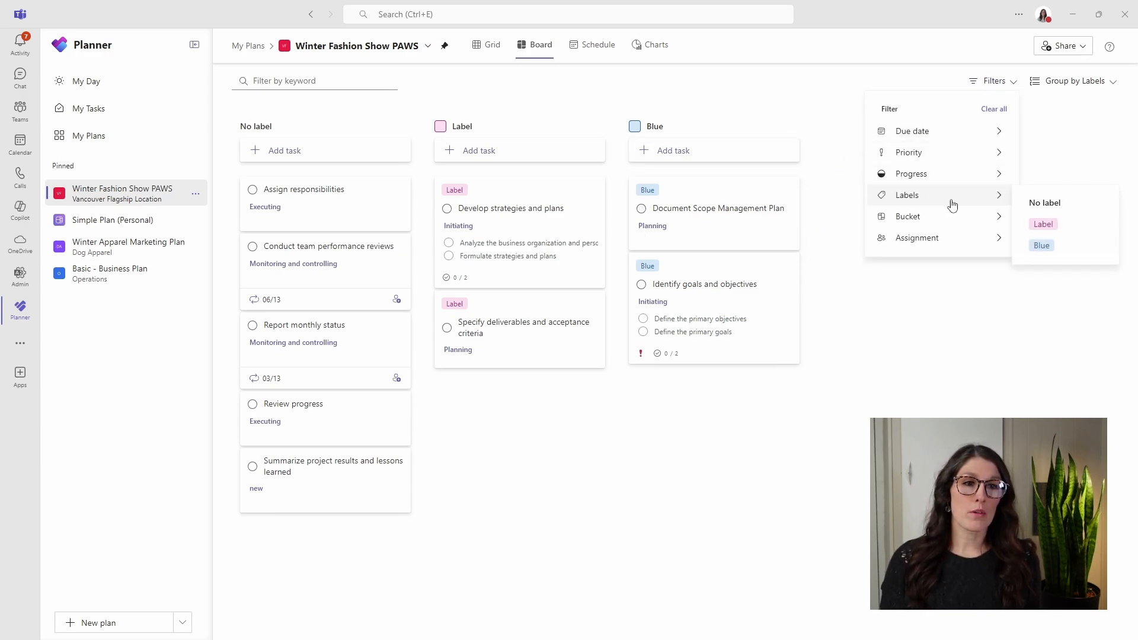
pyautogui.click(1056, 247)
pyautogui.click(920, 345)
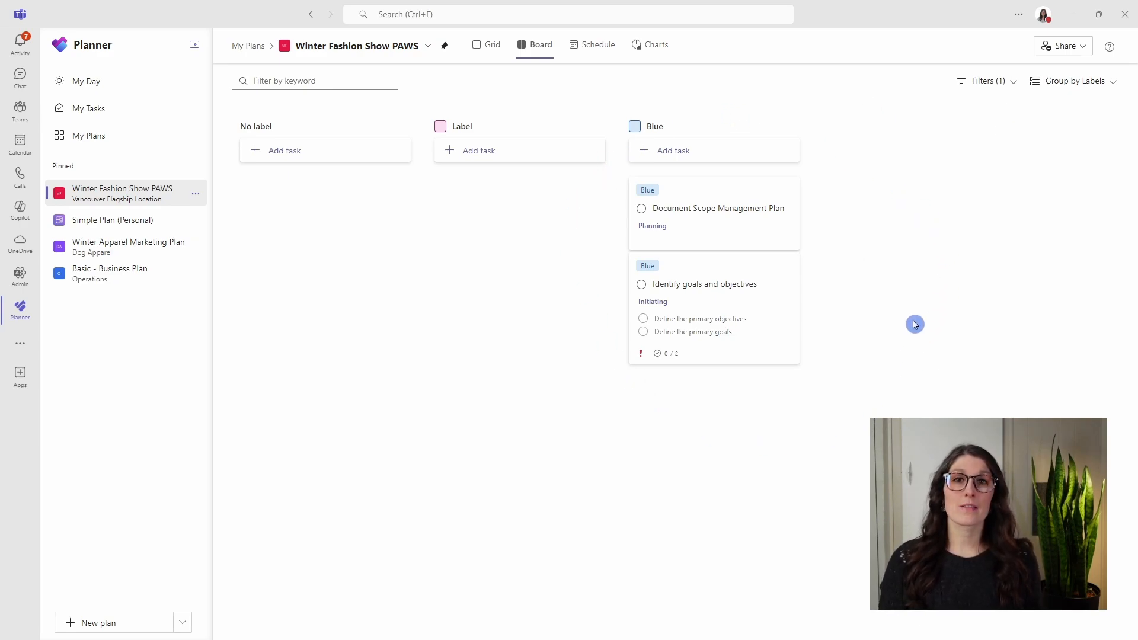
# Remove the Blue label filter and group the board by bucket
pyautogui.click(1002, 83)
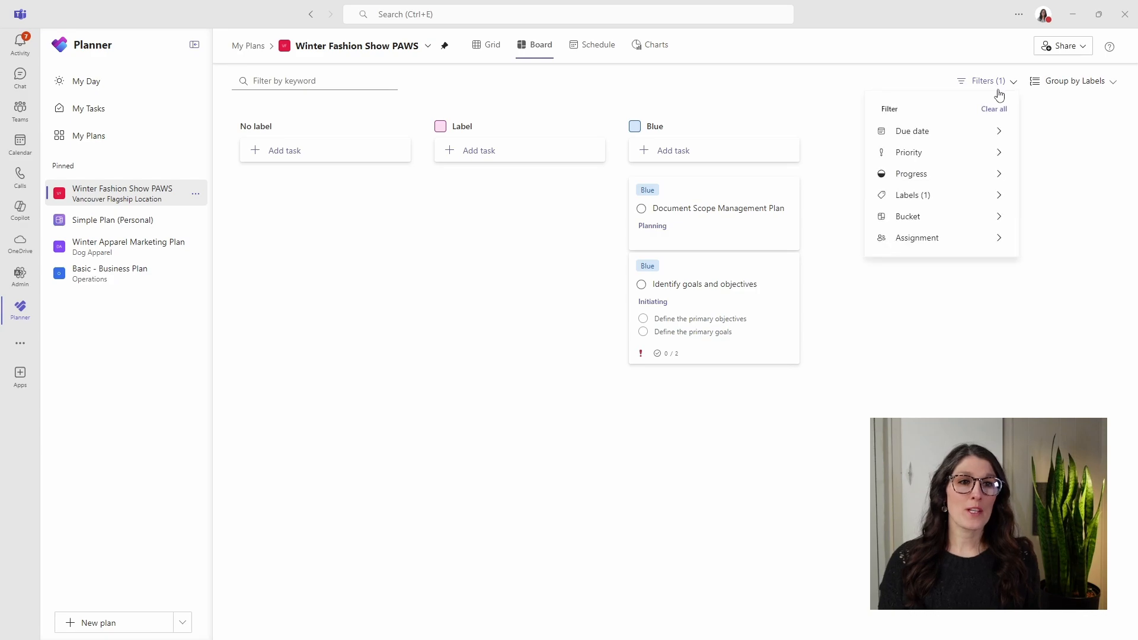
pyautogui.moveTo(936, 205)
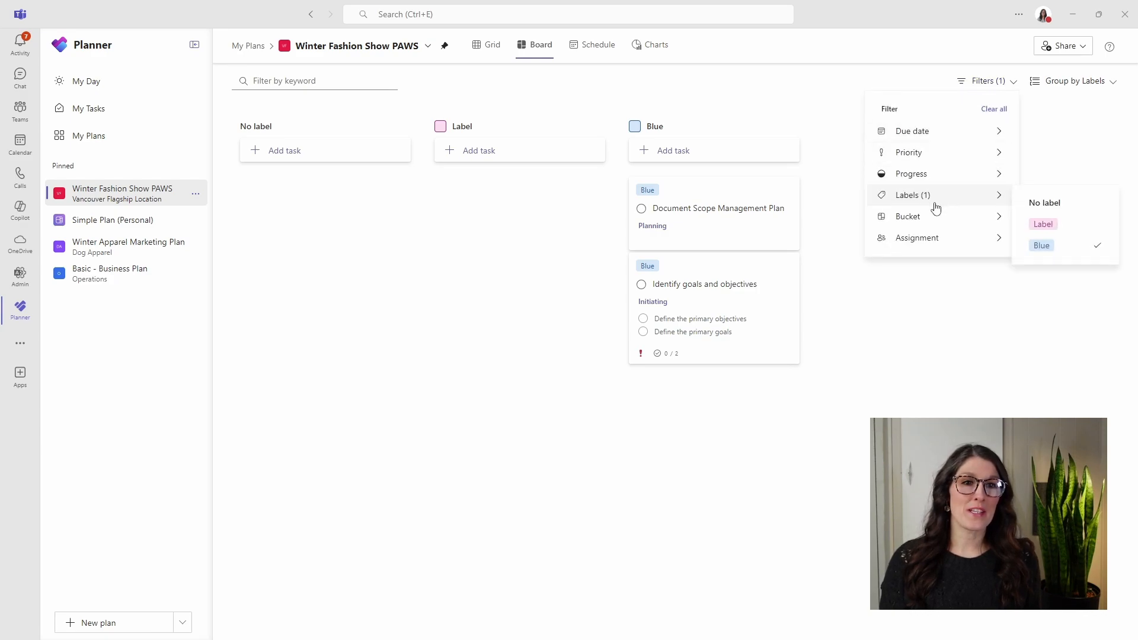
pyautogui.click(1108, 254)
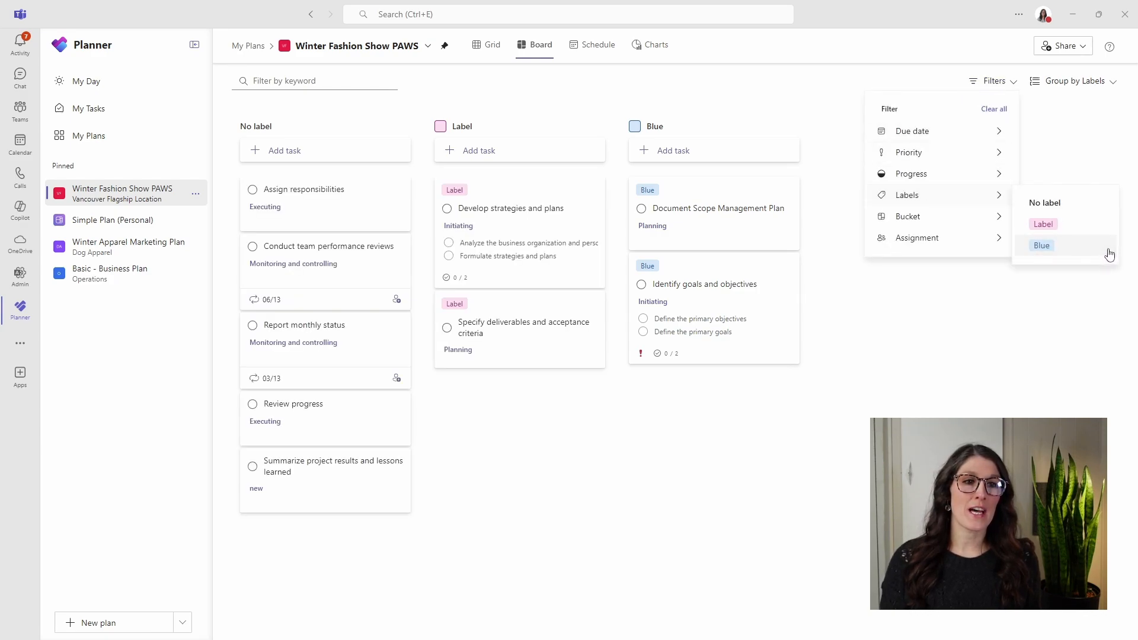
pyautogui.click(1104, 83)
pyautogui.click(1079, 102)
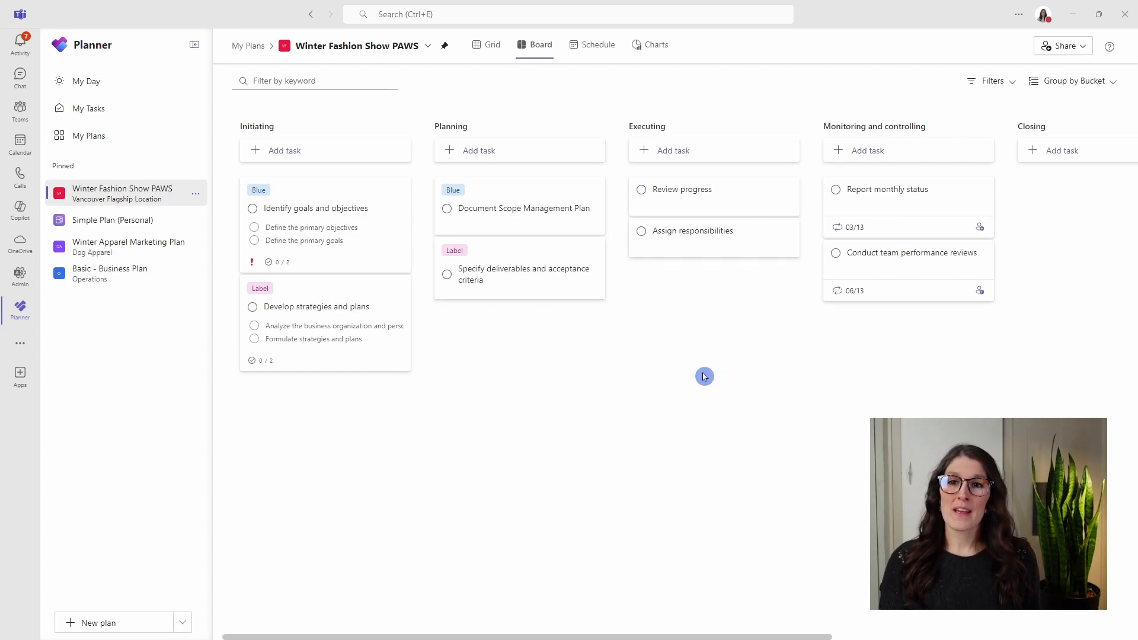
# Assign the "Develop strategies and plans" task to the suggested team member other than the plan's creator
pyautogui.click(326, 289)
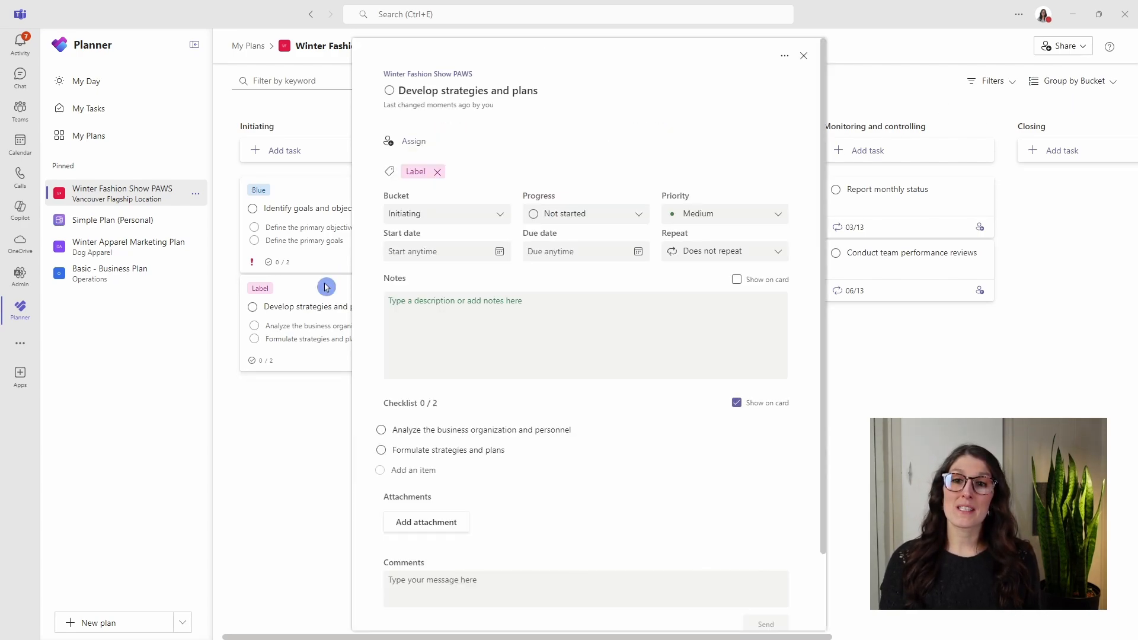
pyautogui.click(431, 143)
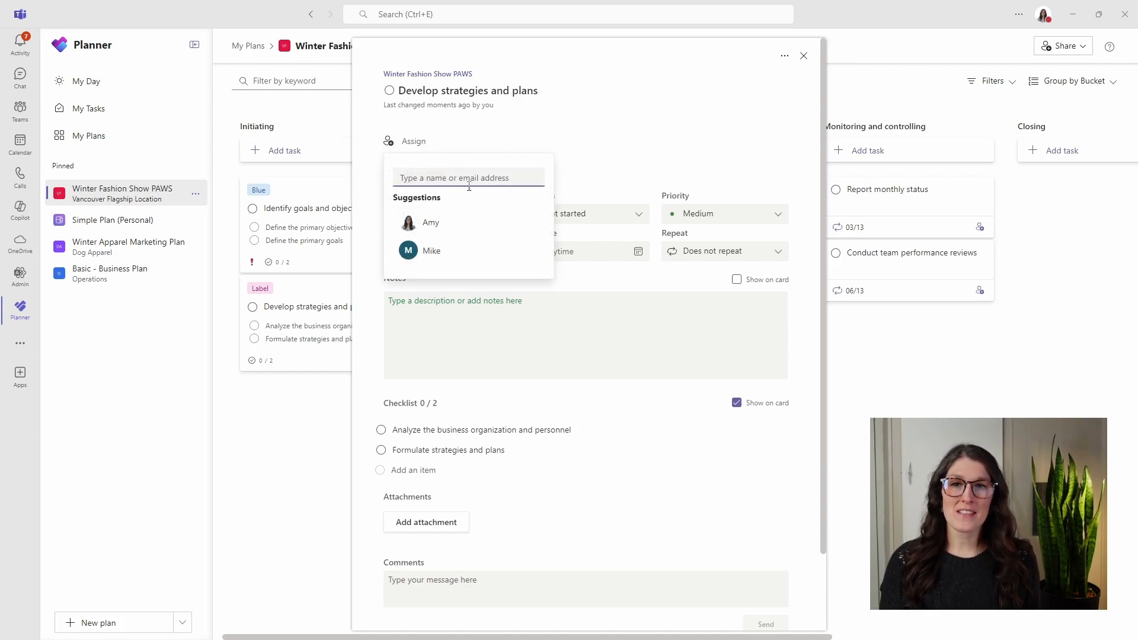
pyautogui.click(445, 259)
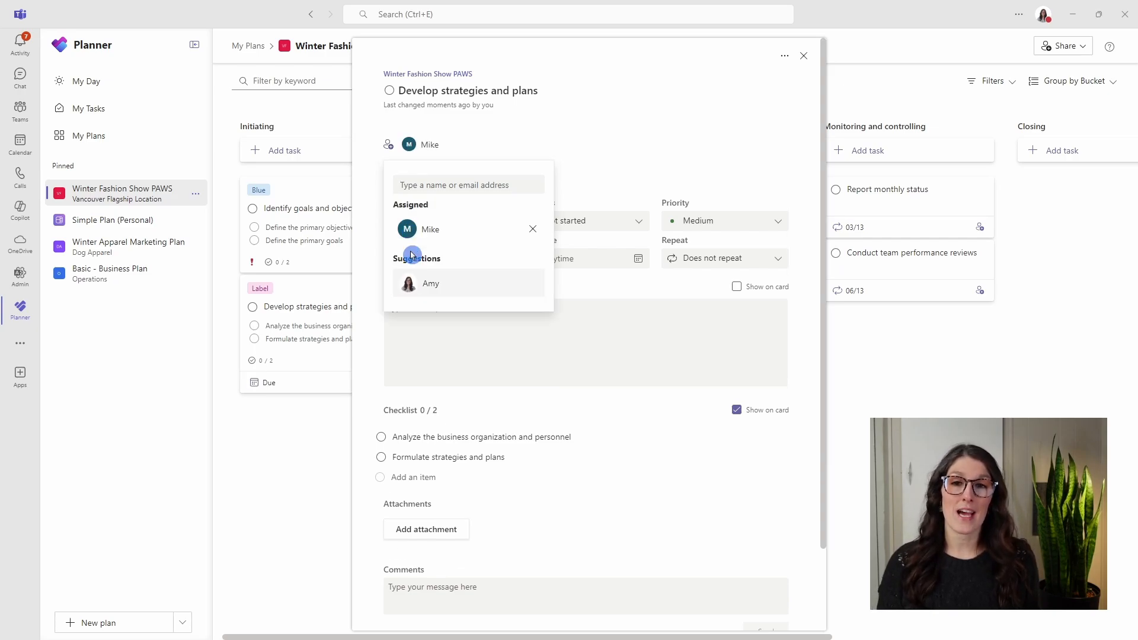
pyautogui.click(800, 167)
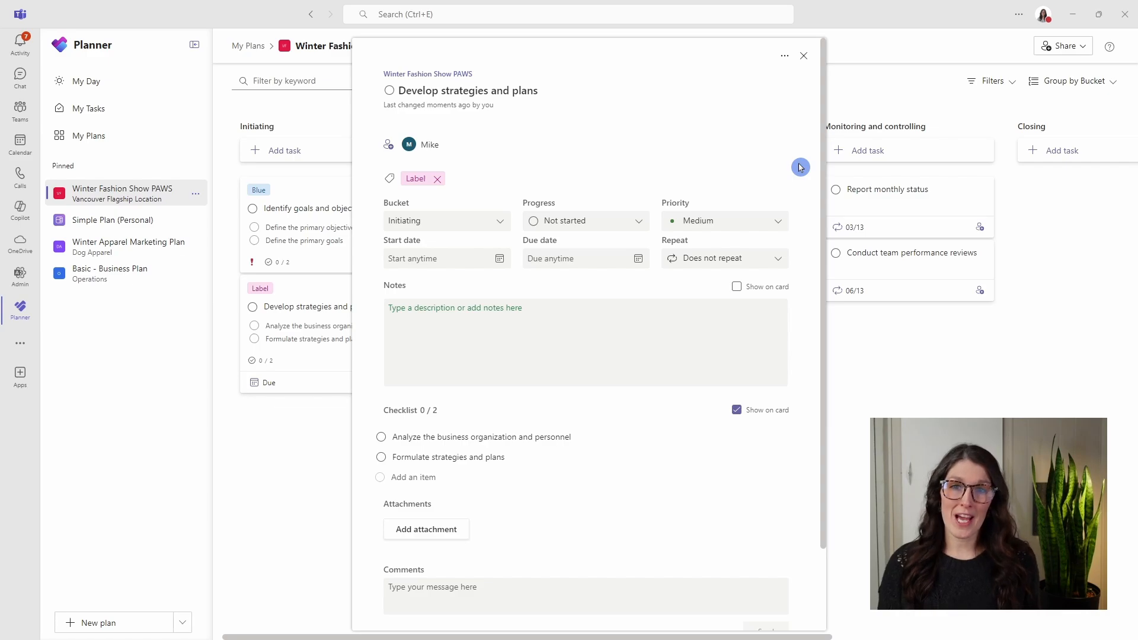
# Post a comment on the task greeting the assignee by name, with "Let me know if you need a hand with this one!", and close the task
pyautogui.moveTo(826, 93); pyautogui.dragTo(825, 142)
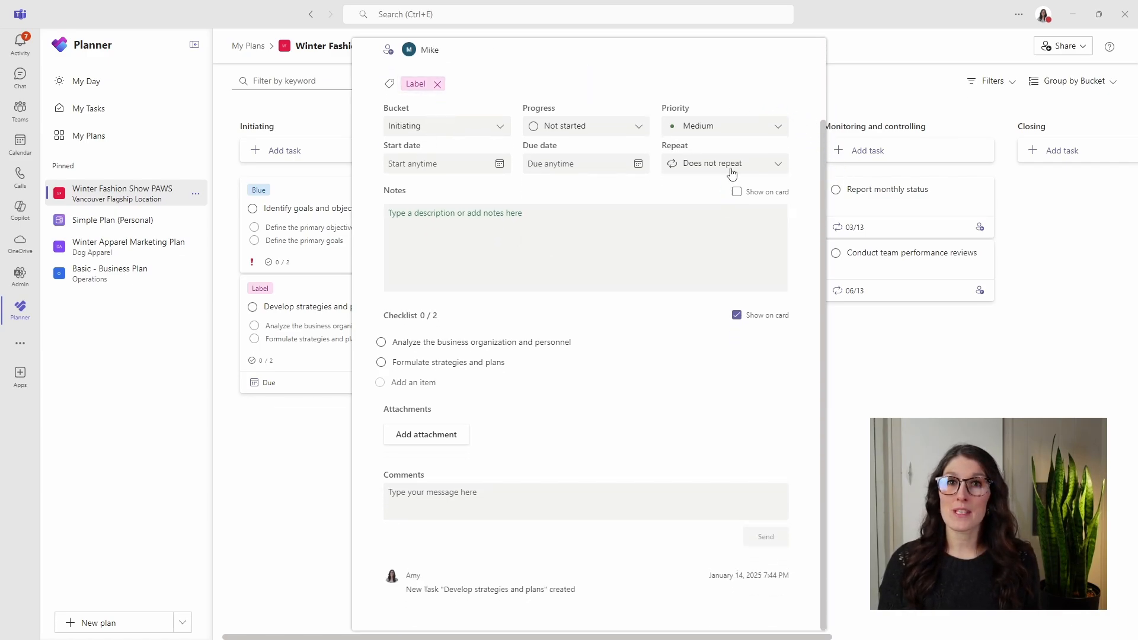
pyautogui.click(496, 501)
pyautogui.write('Hey Mike, Let me know if you need a hand with this one!')
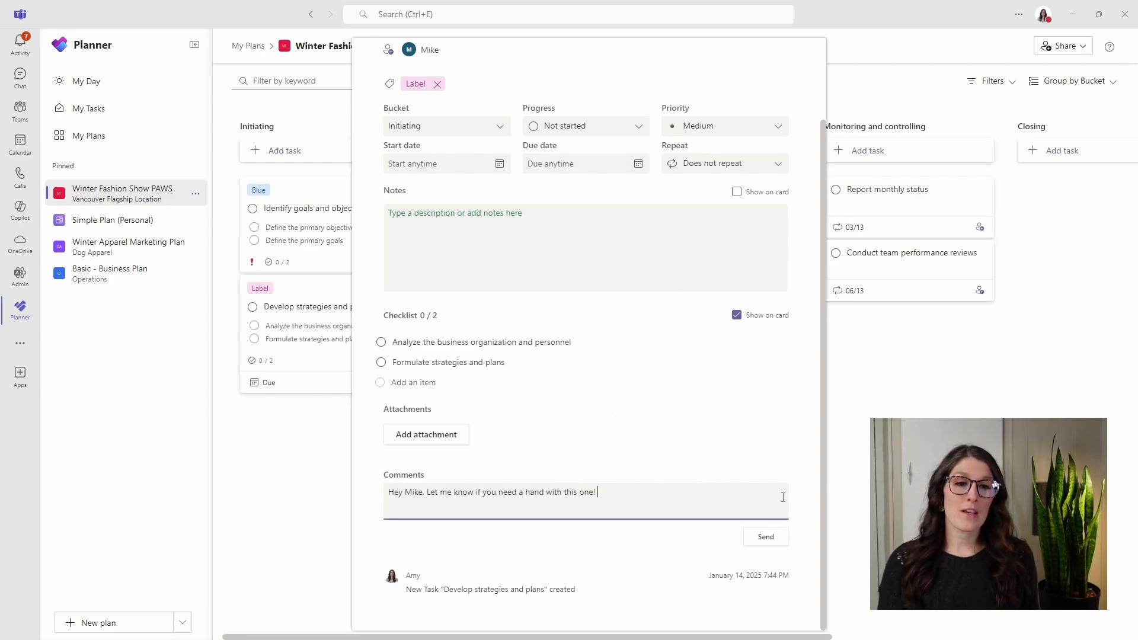
pyautogui.click(766, 537)
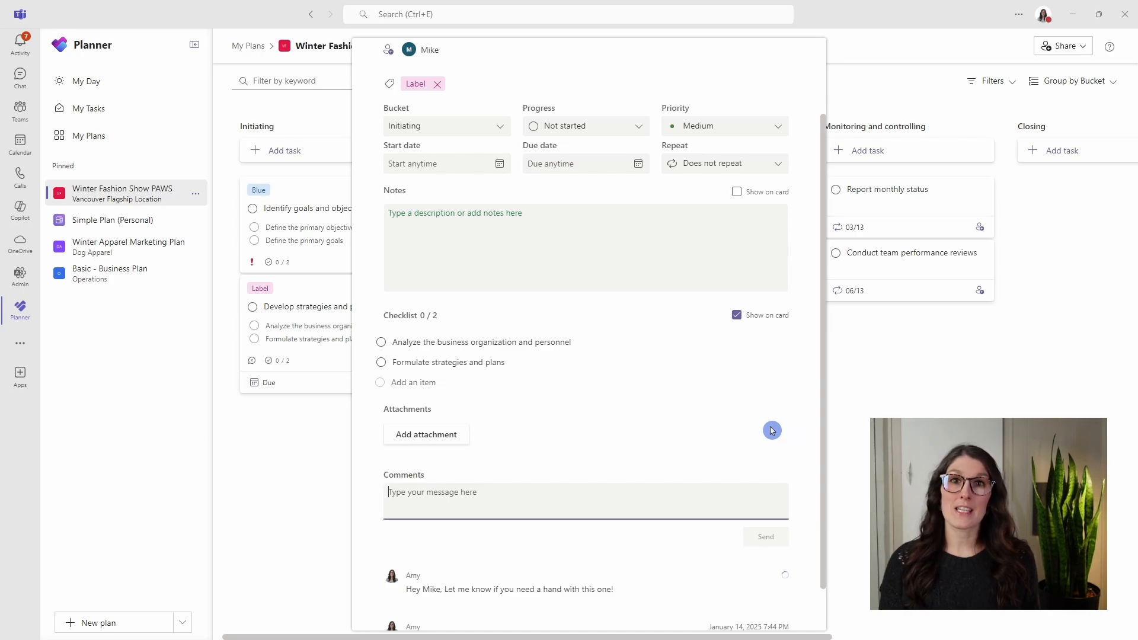
pyautogui.press('Escape')
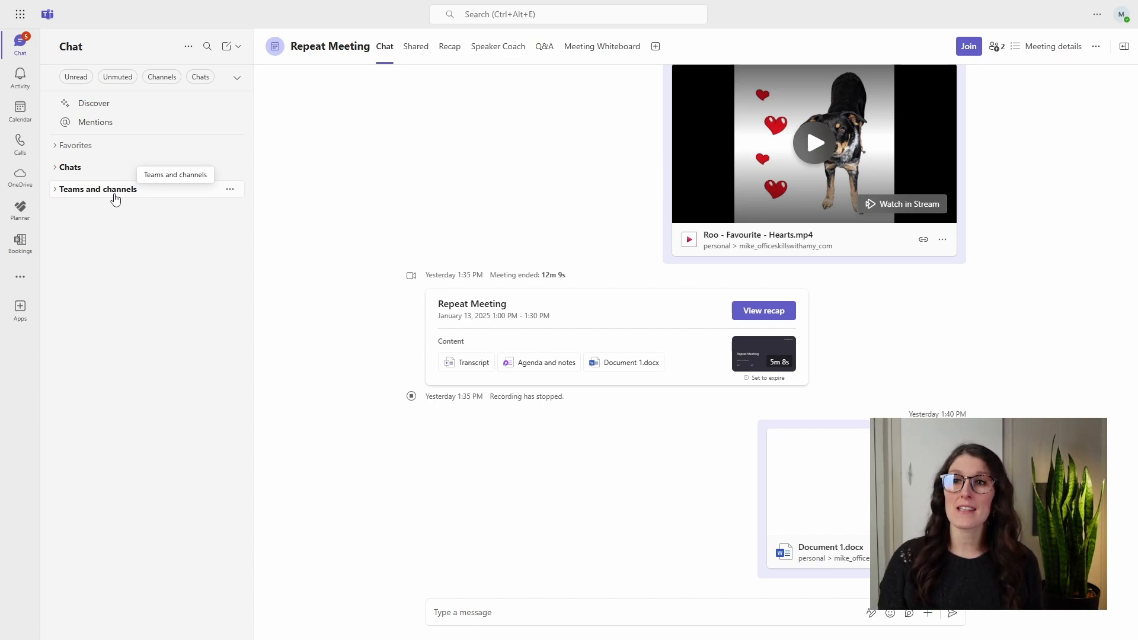
# Open the activity feed in the assignee's Teams account and view the assigned "Develop strategies and plans" task
pyautogui.click(20, 75)
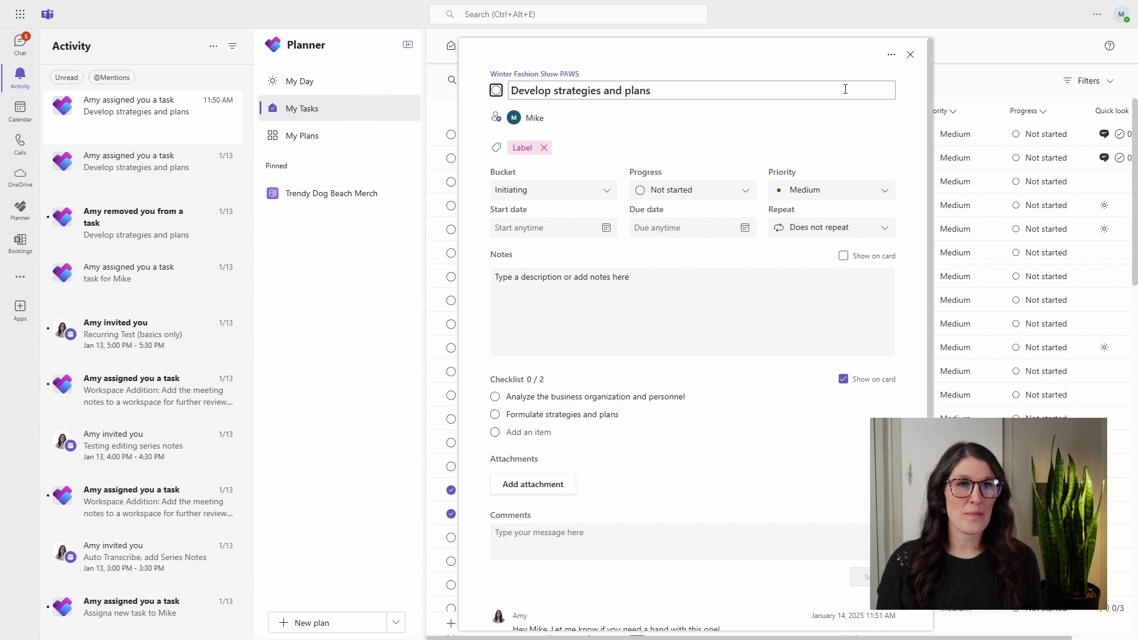
# Reopen the assigned "Develop strategies and plans" task to read its comments, and follow its link to the Winter Fashion Show PAWS plan
pyautogui.click(910, 54)
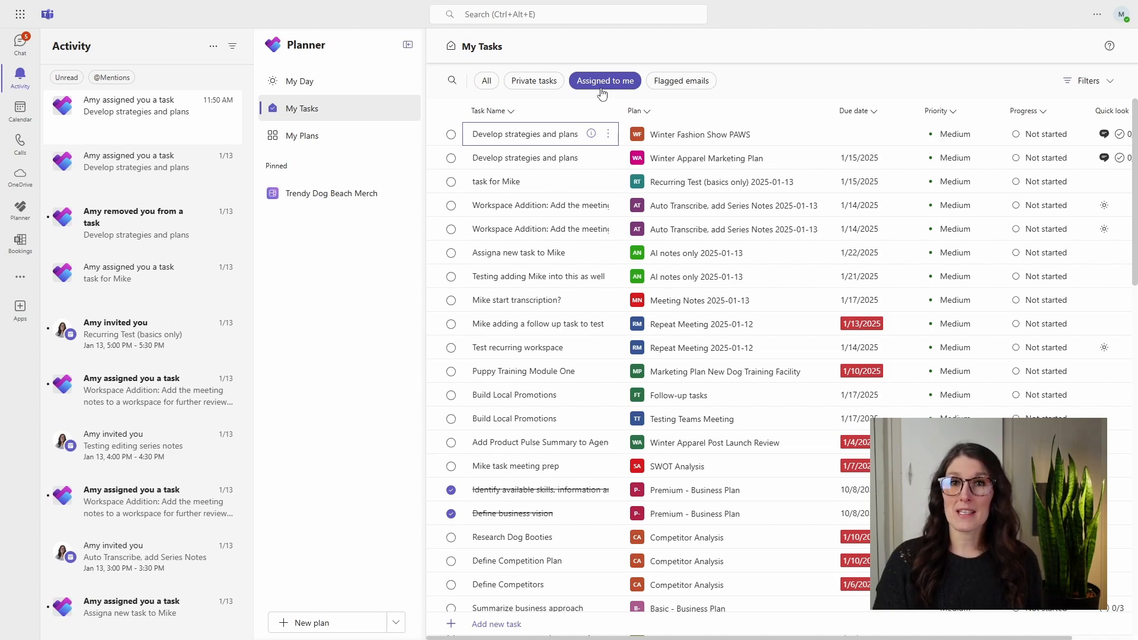
pyautogui.click(595, 135)
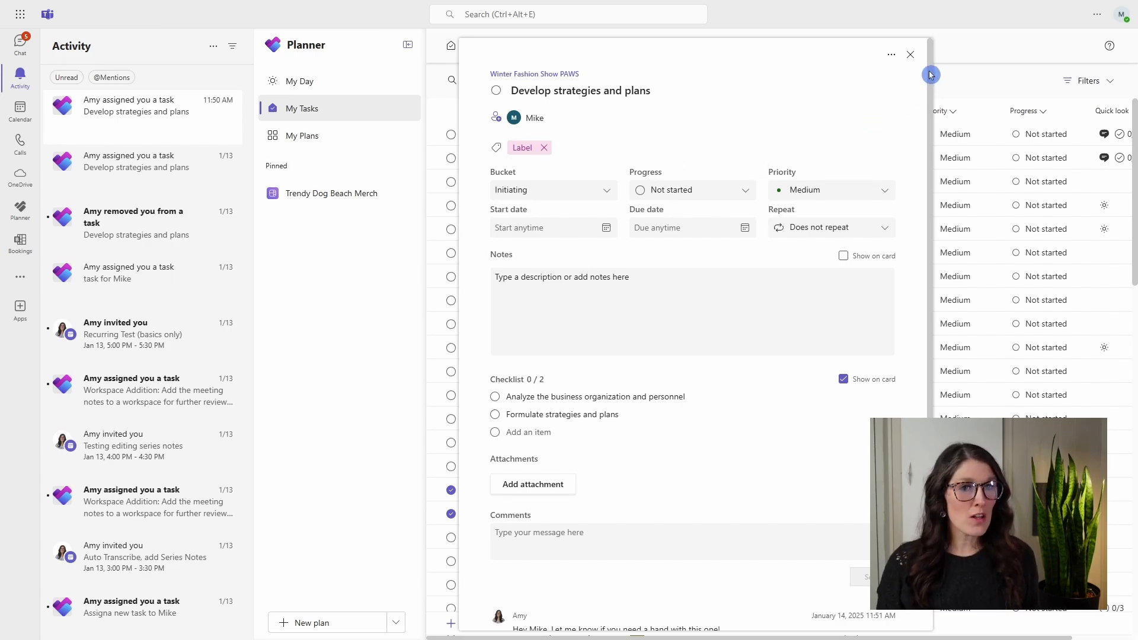
pyautogui.moveTo(929, 74); pyautogui.dragTo(914, 277)
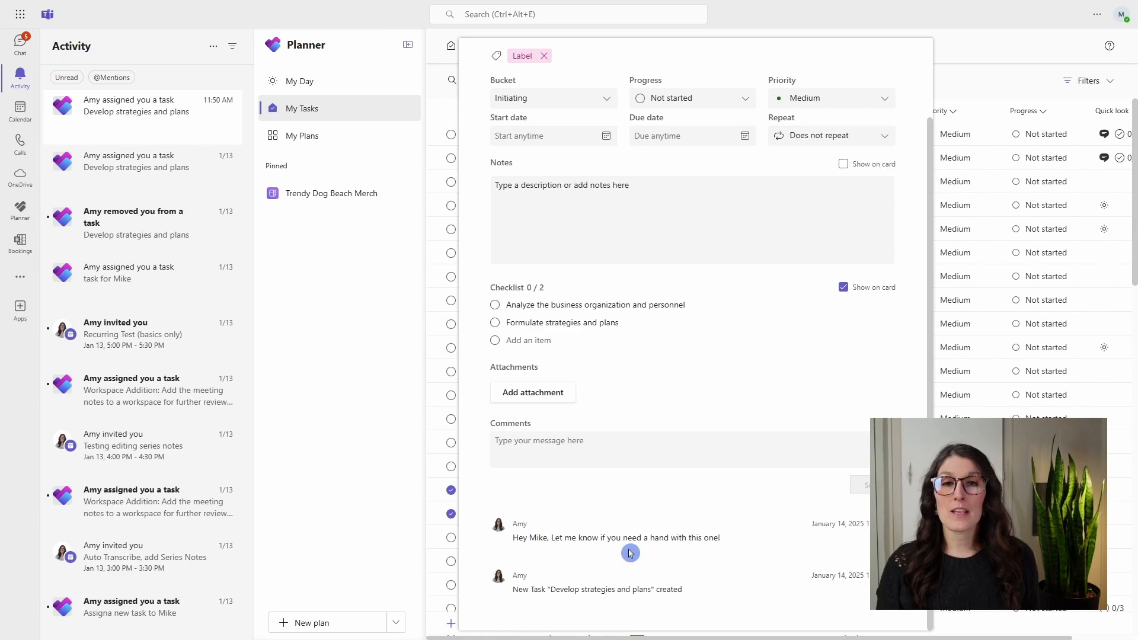
pyautogui.scroll(3, 771, 566)
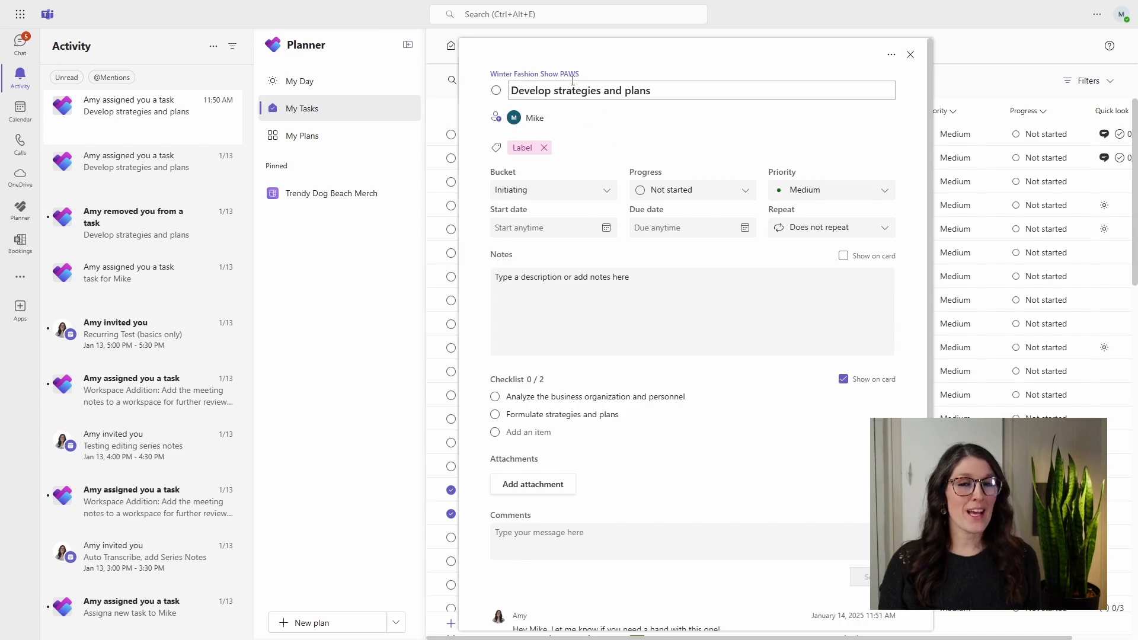
pyautogui.click(548, 74)
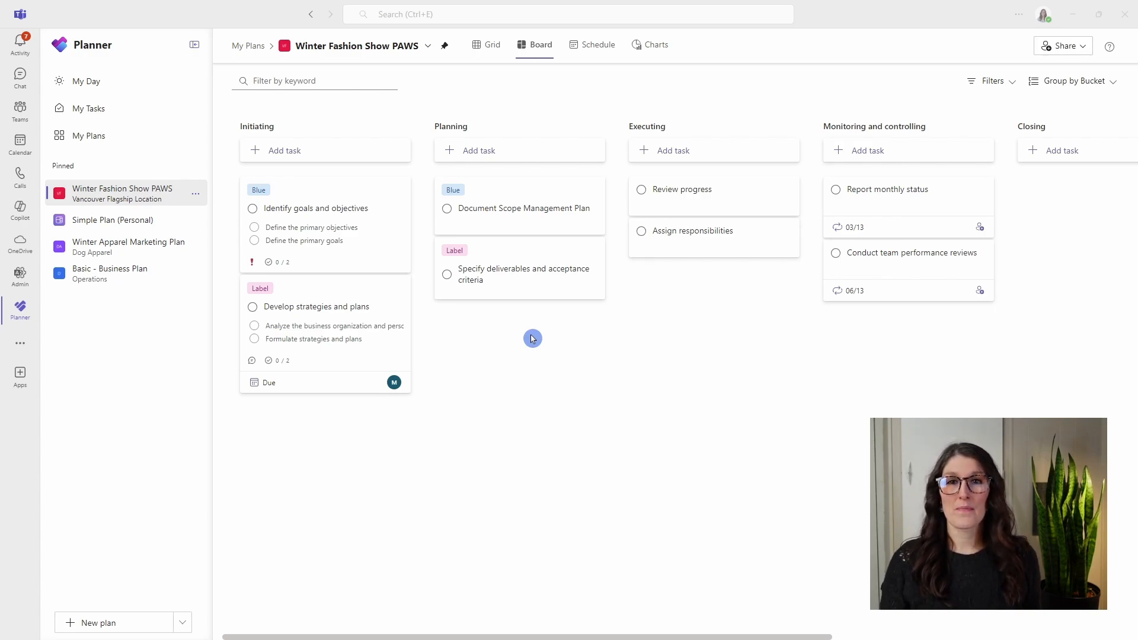
# View the plan's tasks in Grid view and check the assignee suggestions for "Report monthly status" without assigning anyone
pyautogui.click(492, 46)
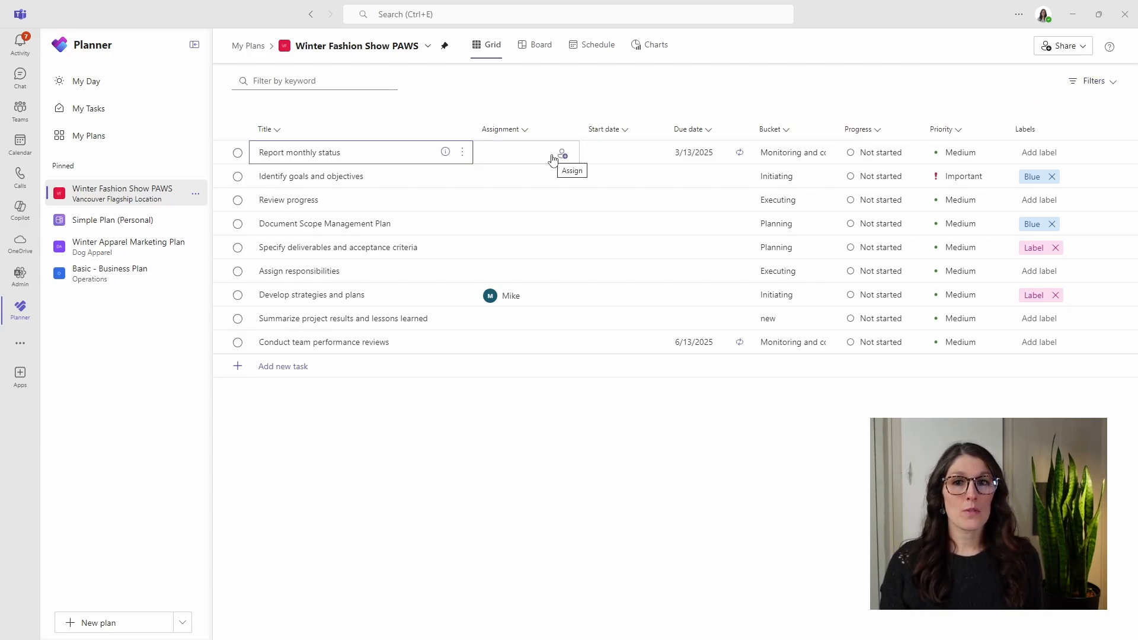
pyautogui.click(564, 156)
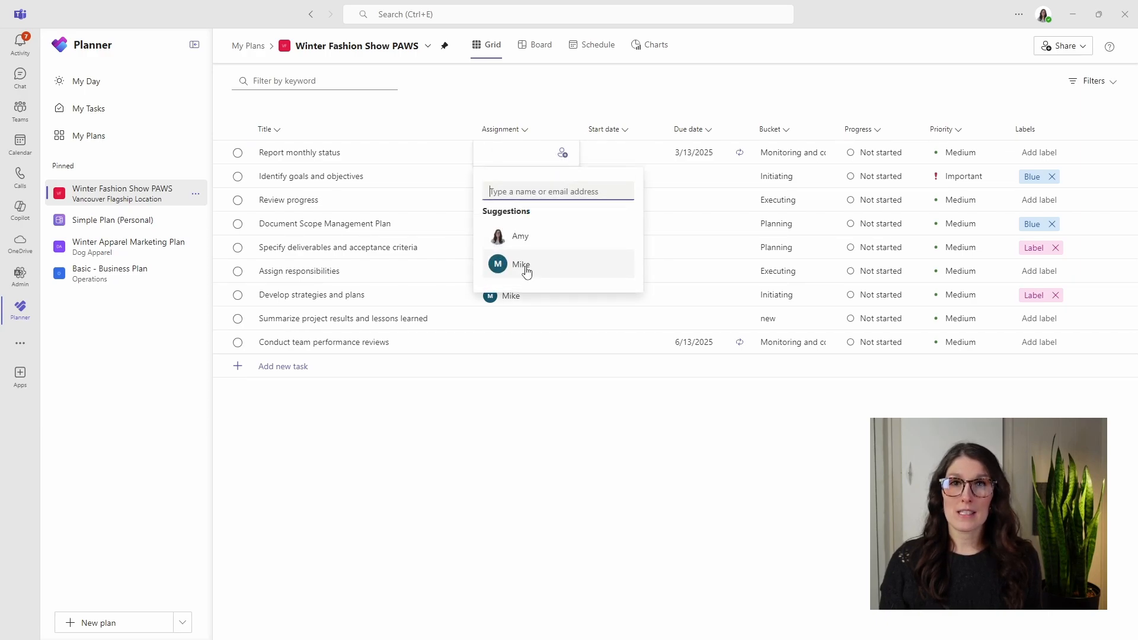
pyautogui.click(614, 115)
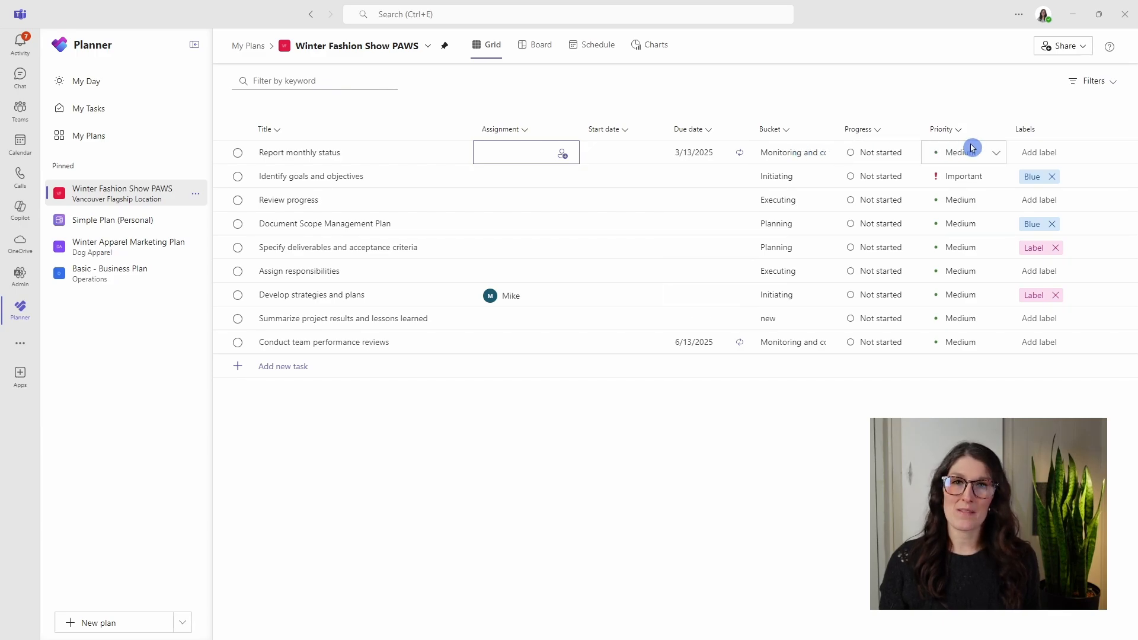
# Schedule the "Identify goals and objectives" task for January 16 on the plan's calendar and check its due date in the task details
pyautogui.click(584, 43)
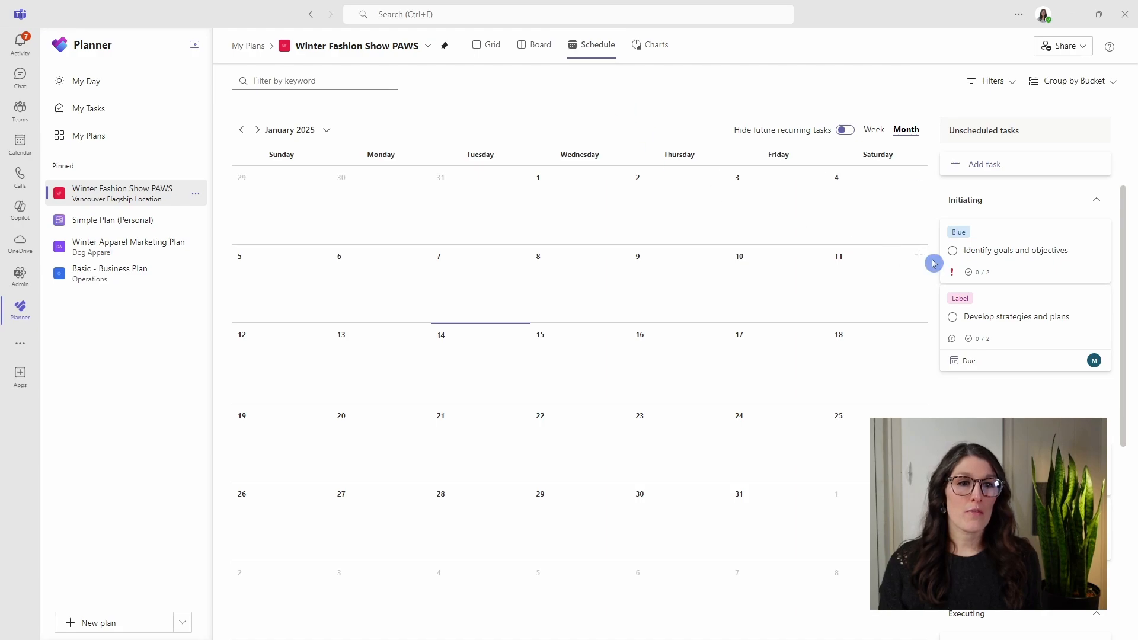
pyautogui.moveTo(1012, 239); pyautogui.dragTo(725, 347)
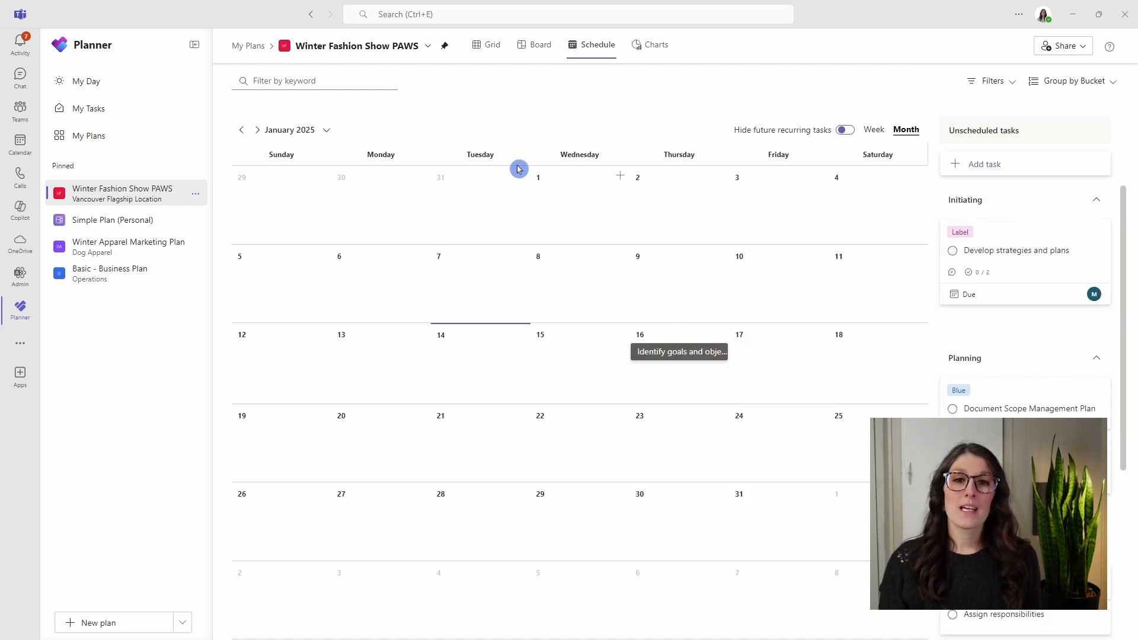
pyautogui.click(691, 351)
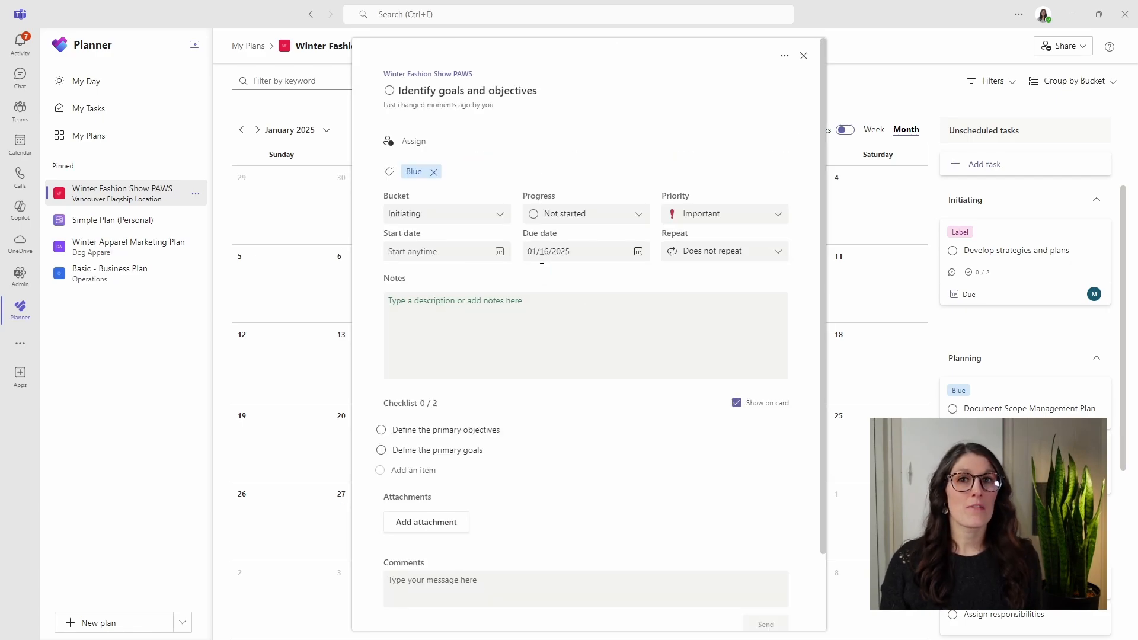
pyautogui.click(804, 55)
# View the schedule by week and month, and examine the plan's charts before returning to the board
pyautogui.click(874, 130)
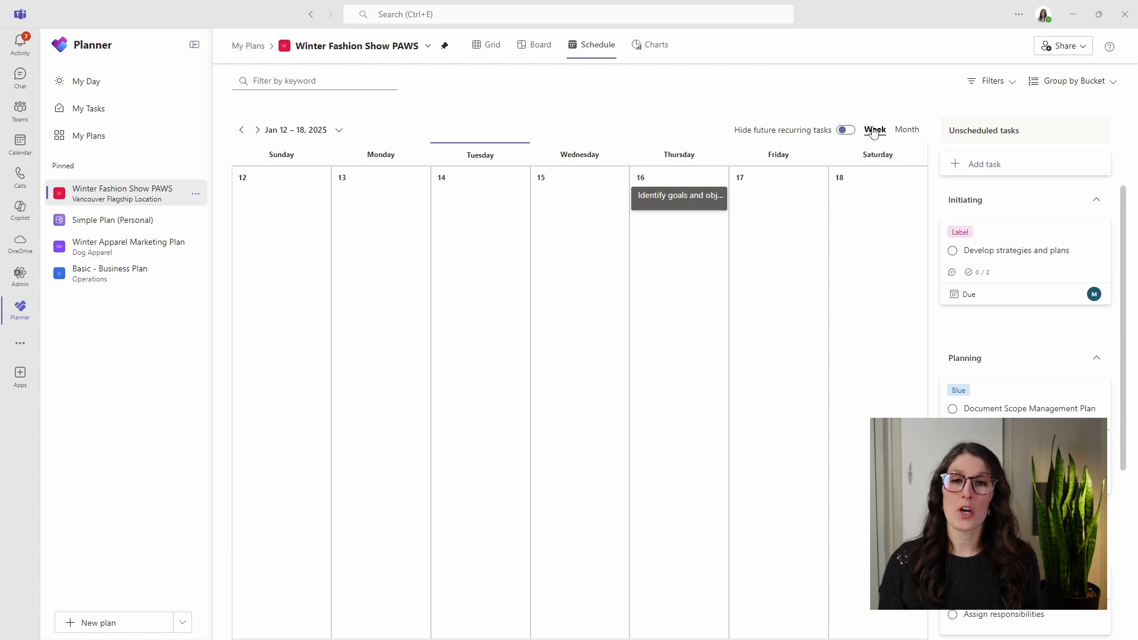
pyautogui.click(905, 131)
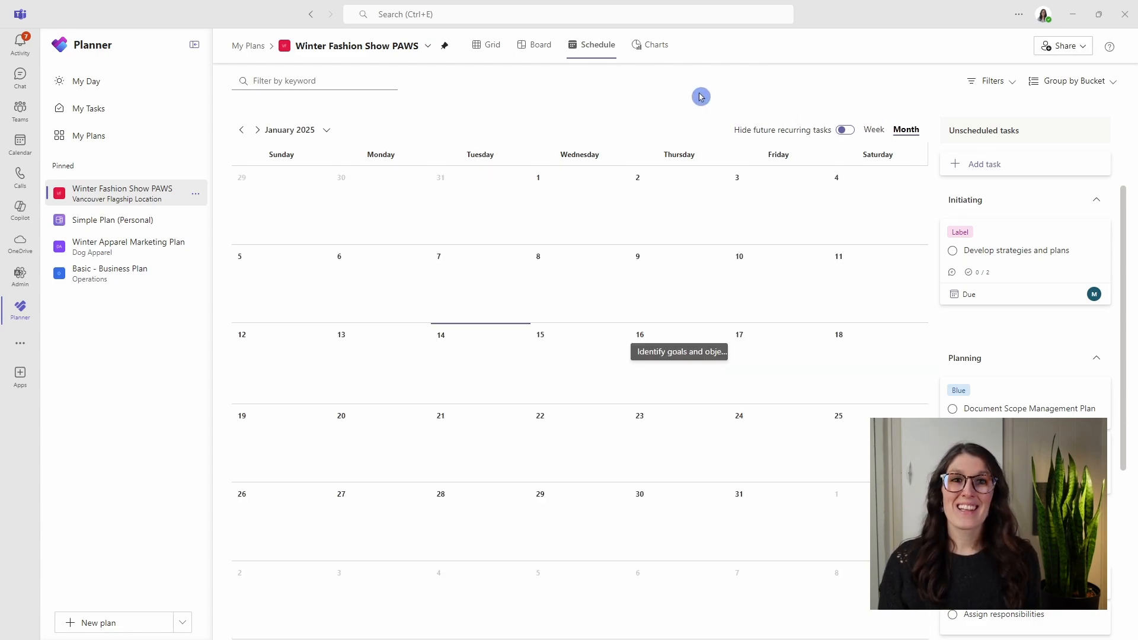
pyautogui.click(647, 55)
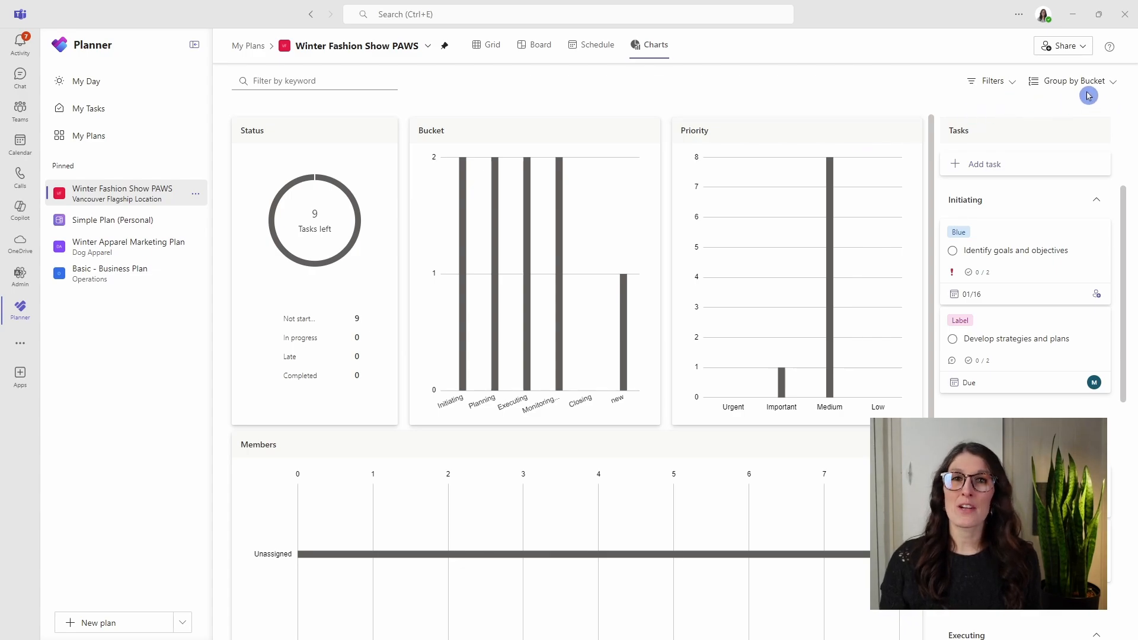
pyautogui.click(555, 50)
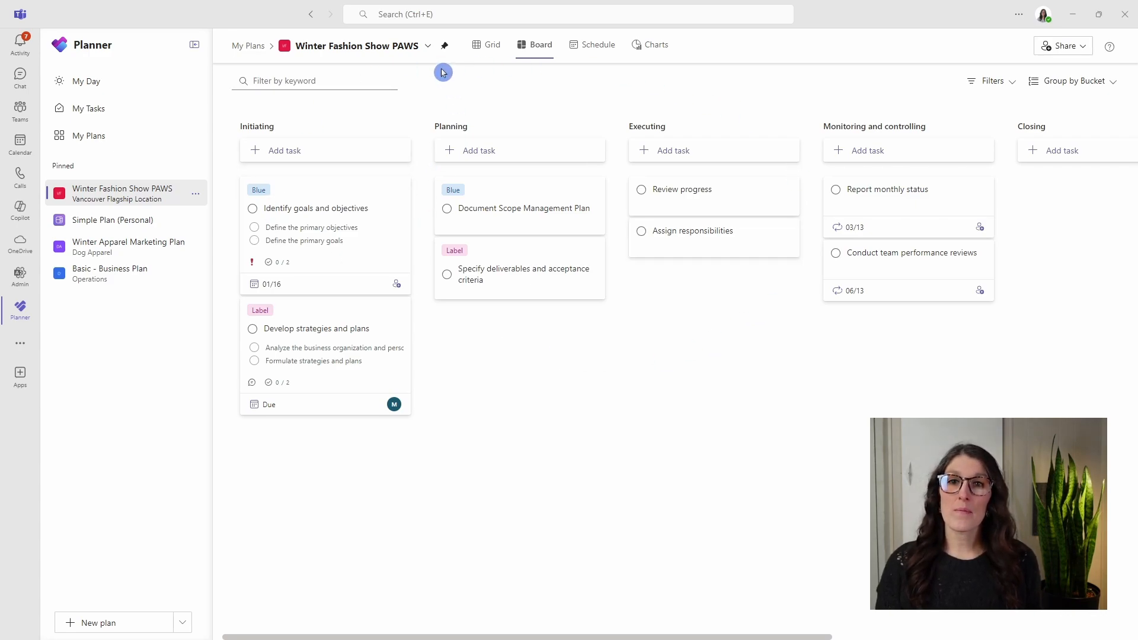
# View the general details of the Winter Fashion Show PAWS plan and close them
pyautogui.click(427, 48)
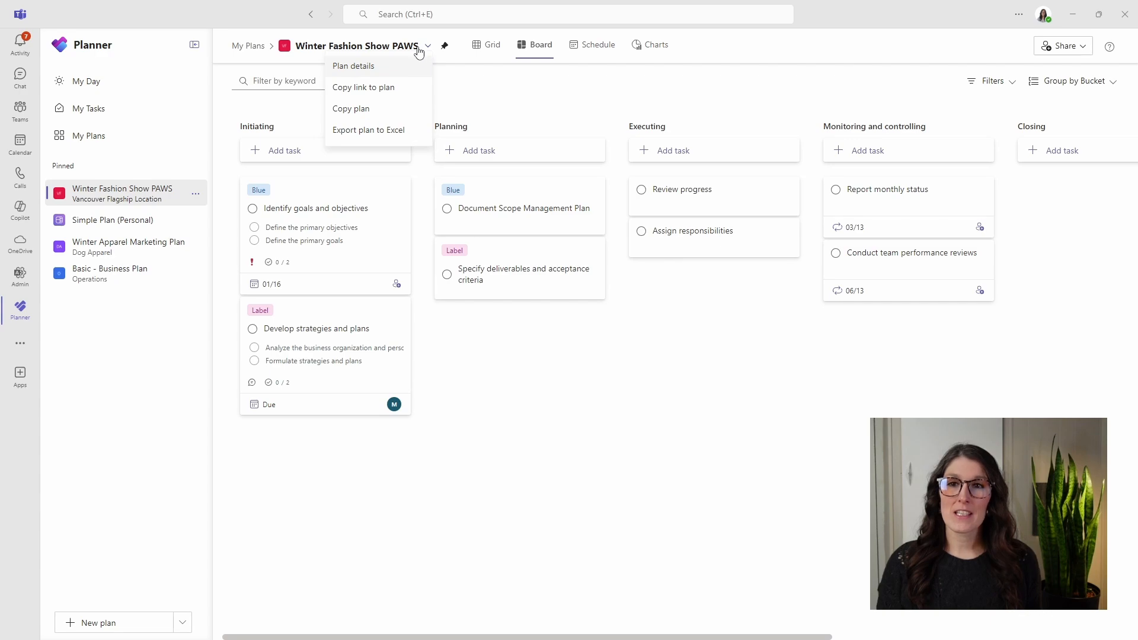
pyautogui.click(397, 69)
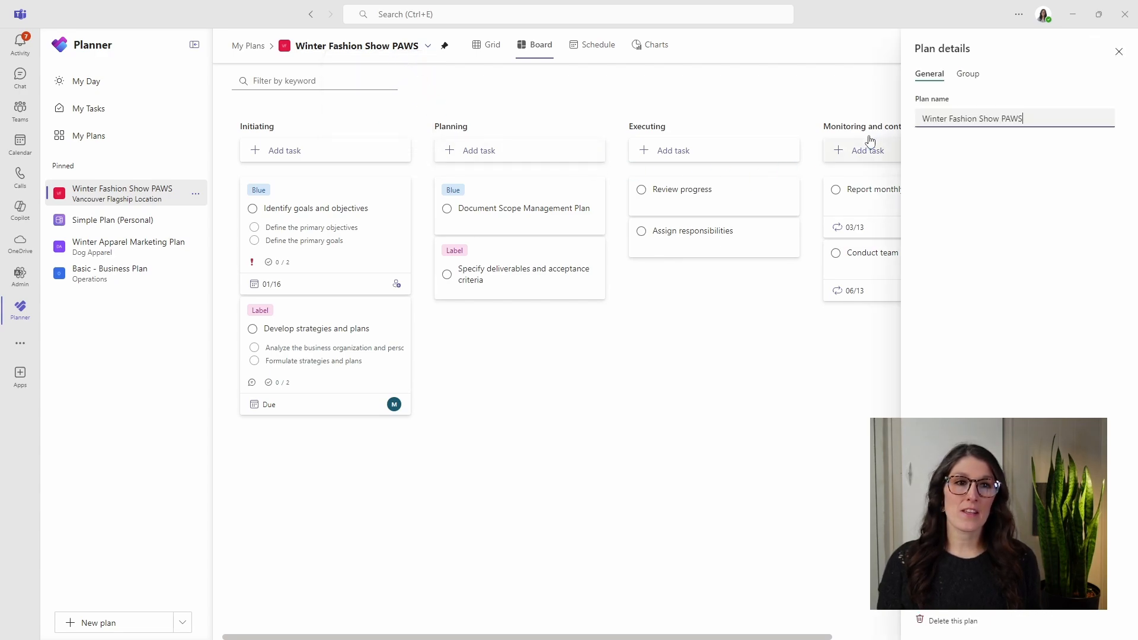
pyautogui.click(1120, 52)
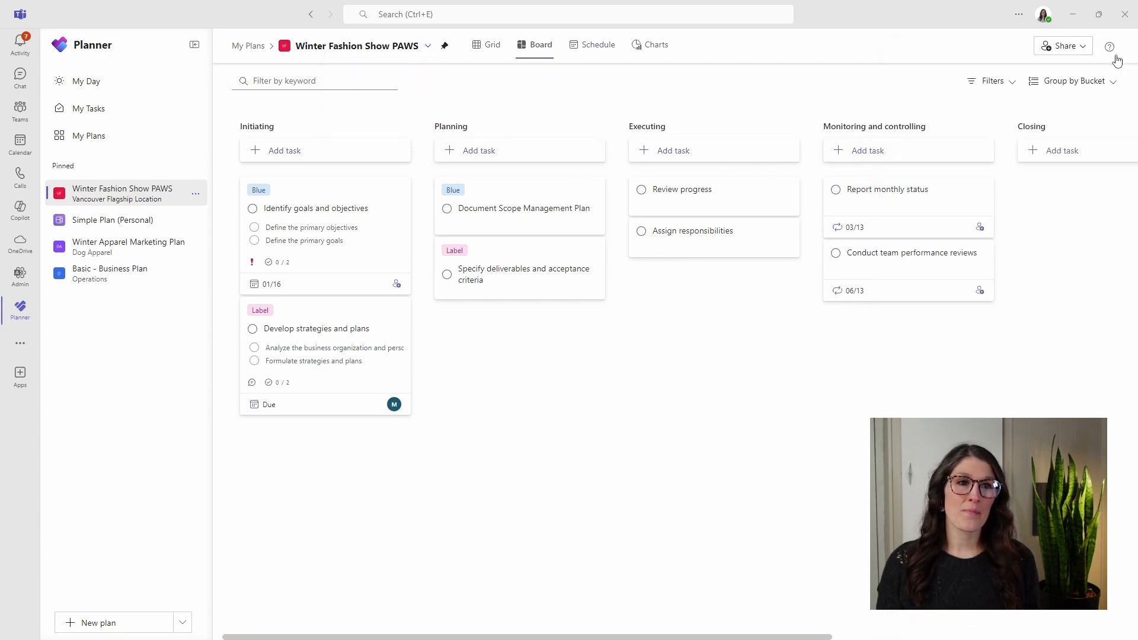
# Review the options for copying the Winter Fashion Show PAWS plan and select Priority for inclusion
pyautogui.click(426, 45)
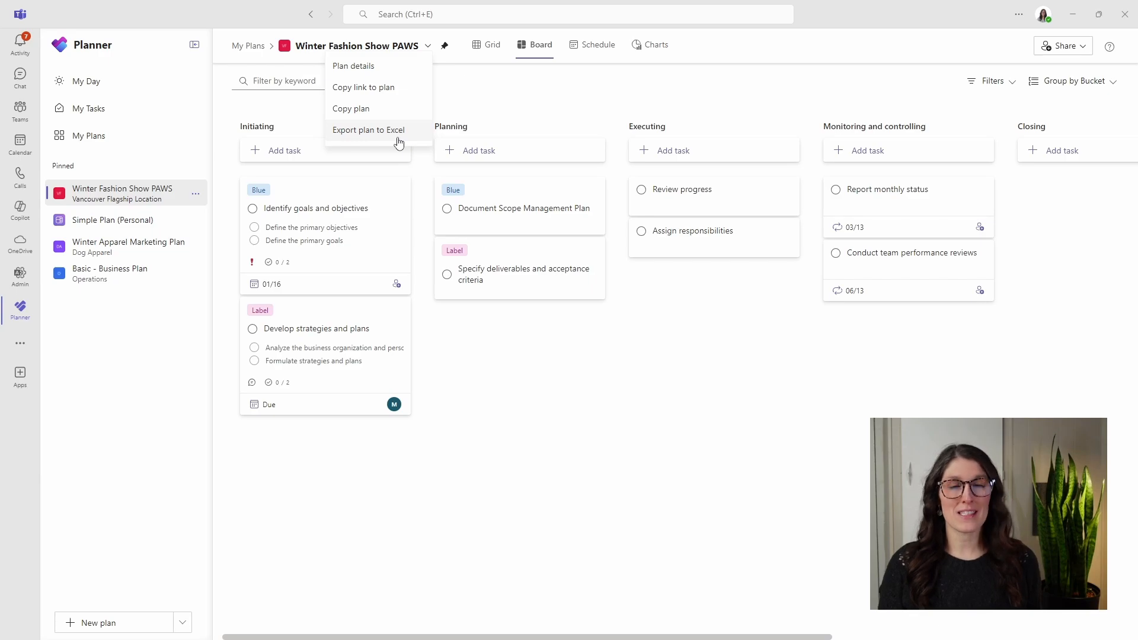
pyautogui.click(405, 113)
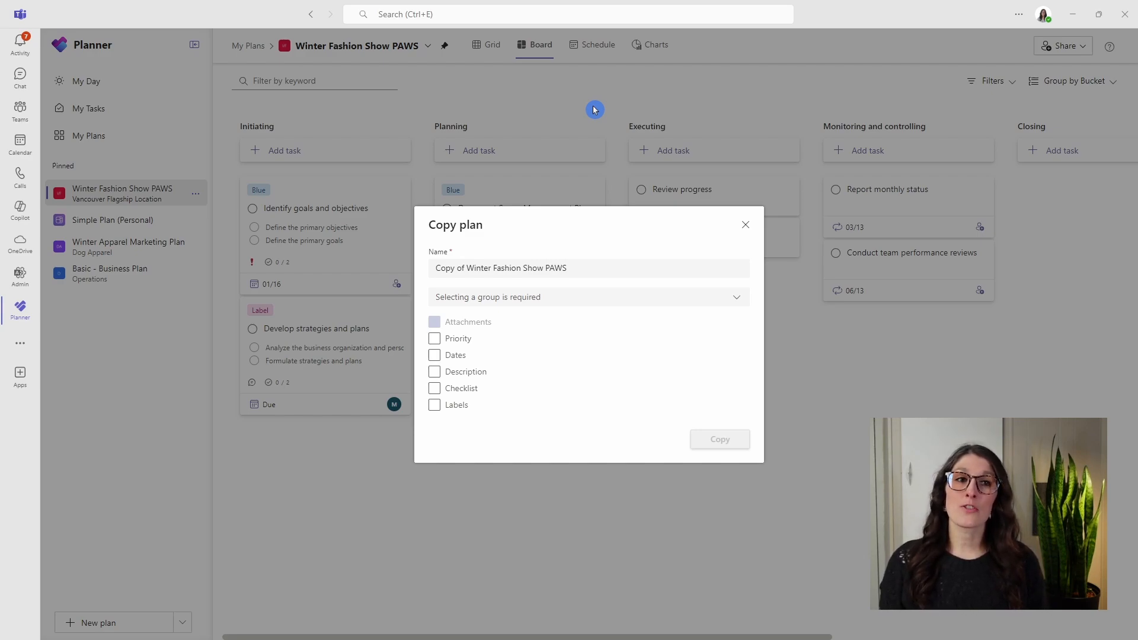
pyautogui.click(434, 340)
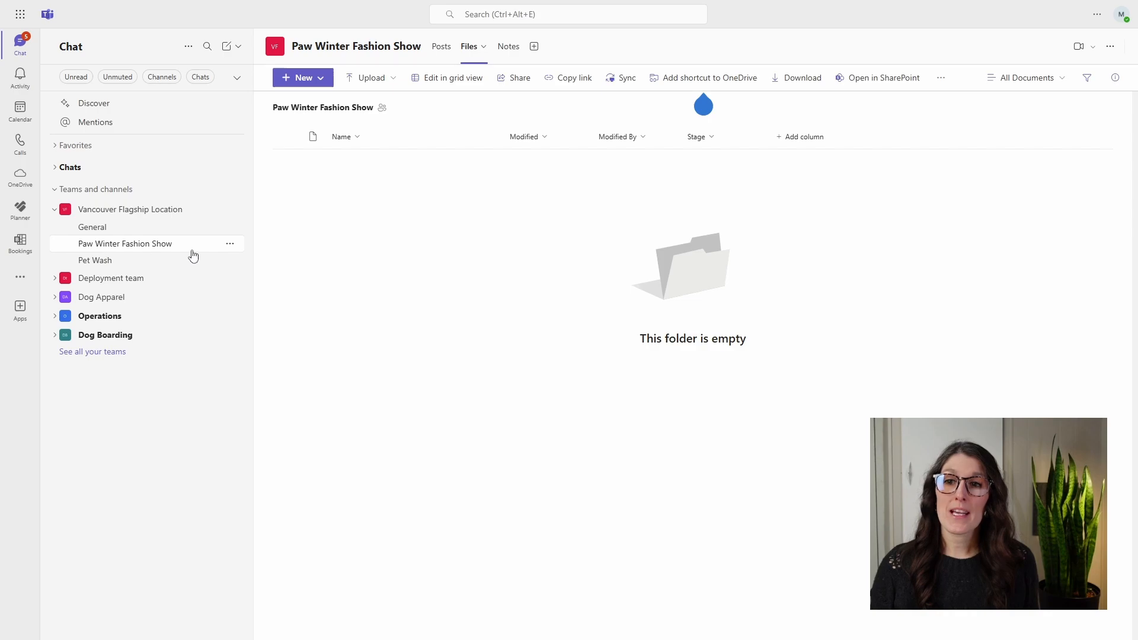
# Add the existing Winter Fashion Show PAWS plan as a Planner tab in the Paw Winter Fashion Show channel, keeping the channel post enabled
pyautogui.click(534, 47)
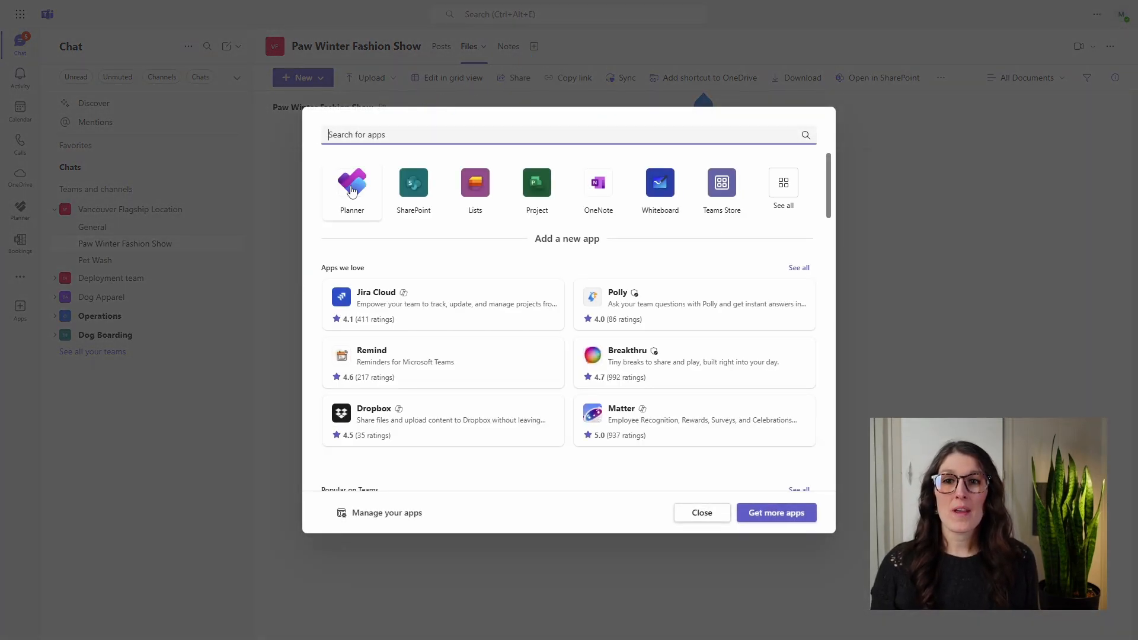
pyautogui.click(351, 188)
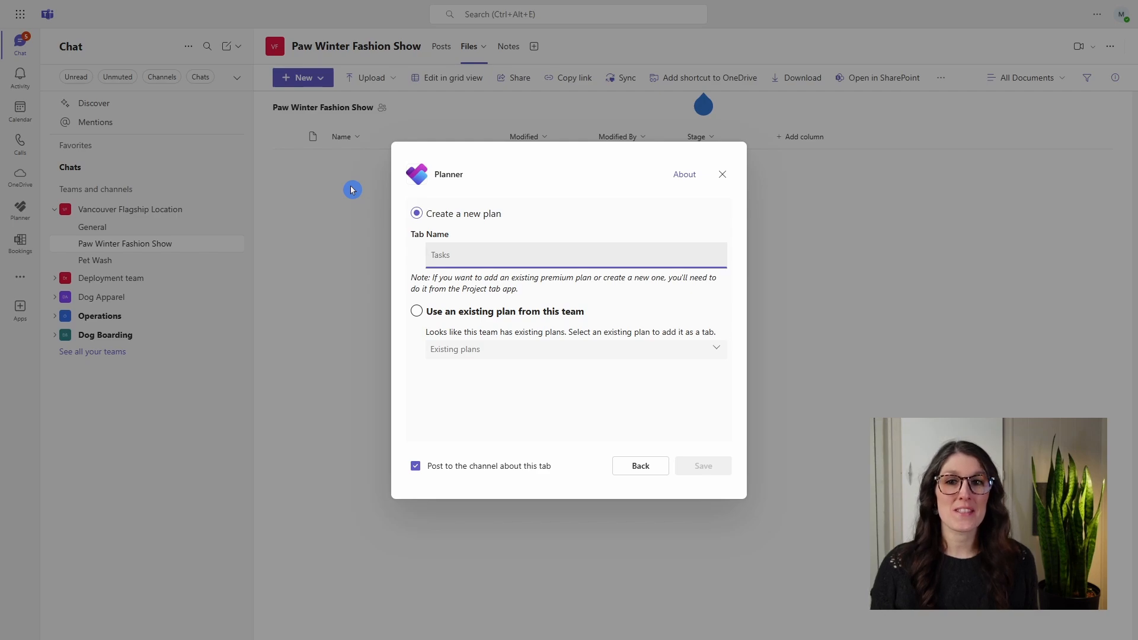
pyautogui.click(417, 312)
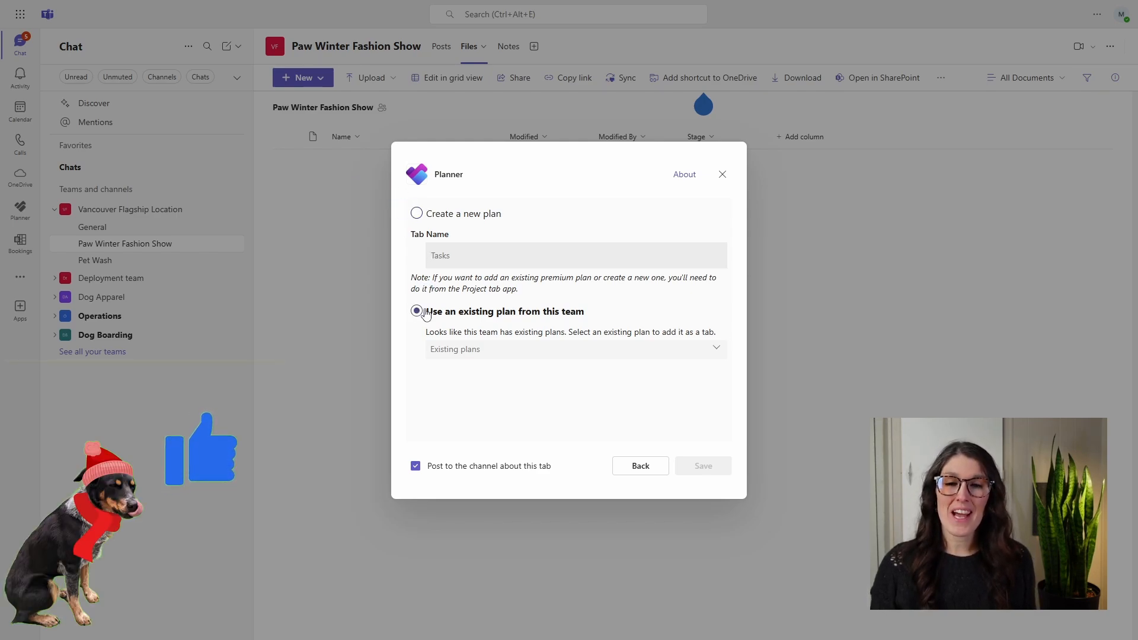
pyautogui.click(703, 355)
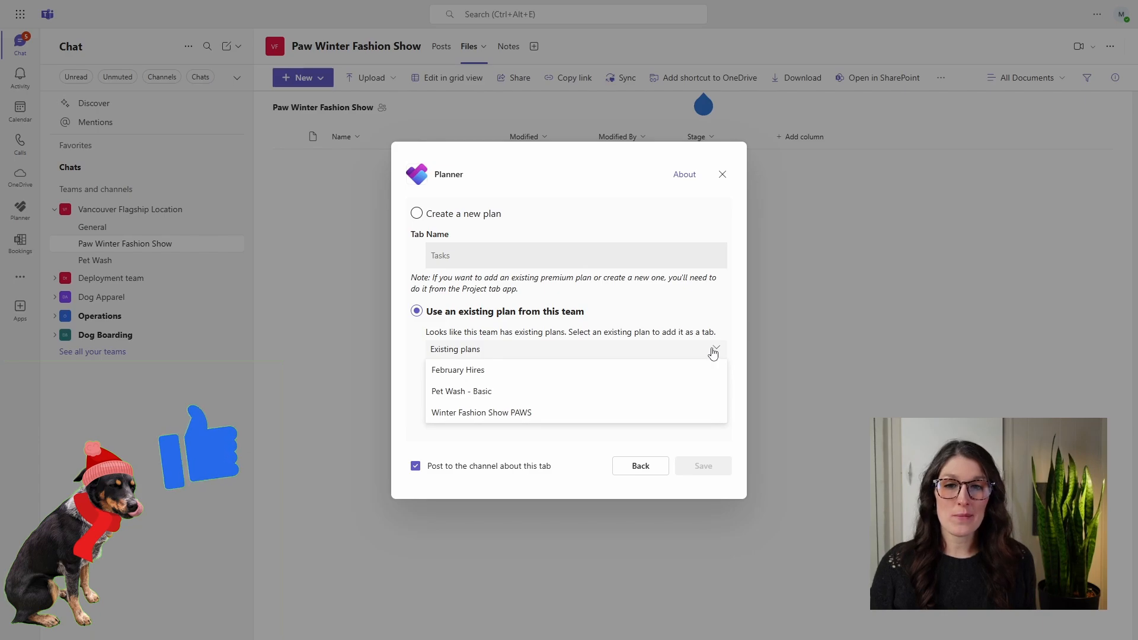
pyautogui.click(541, 419)
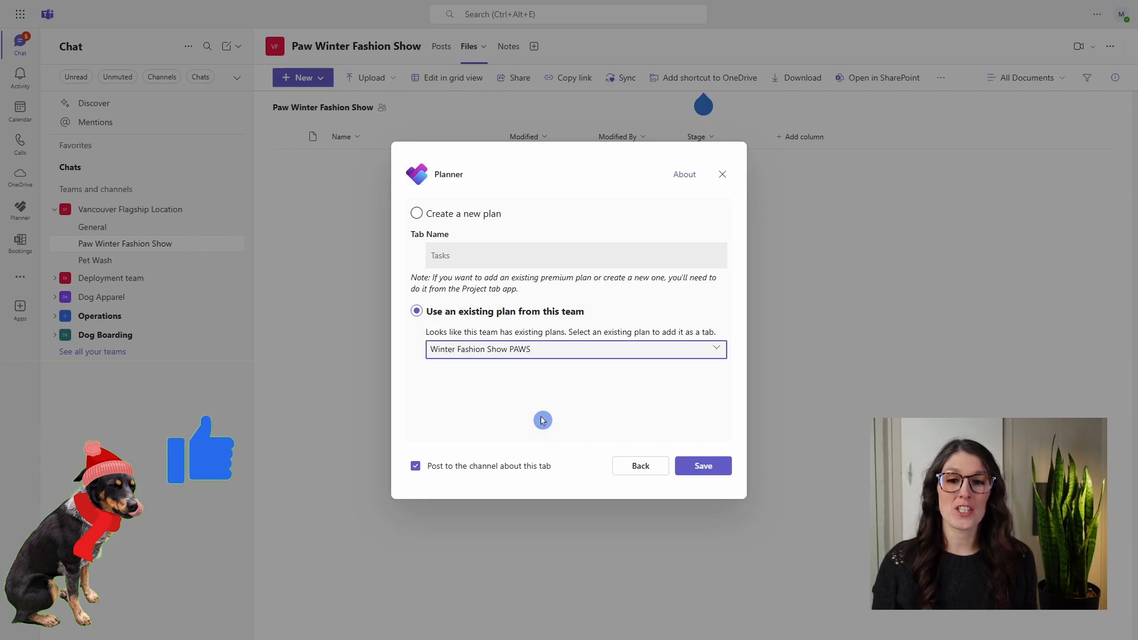
pyautogui.click(703, 472)
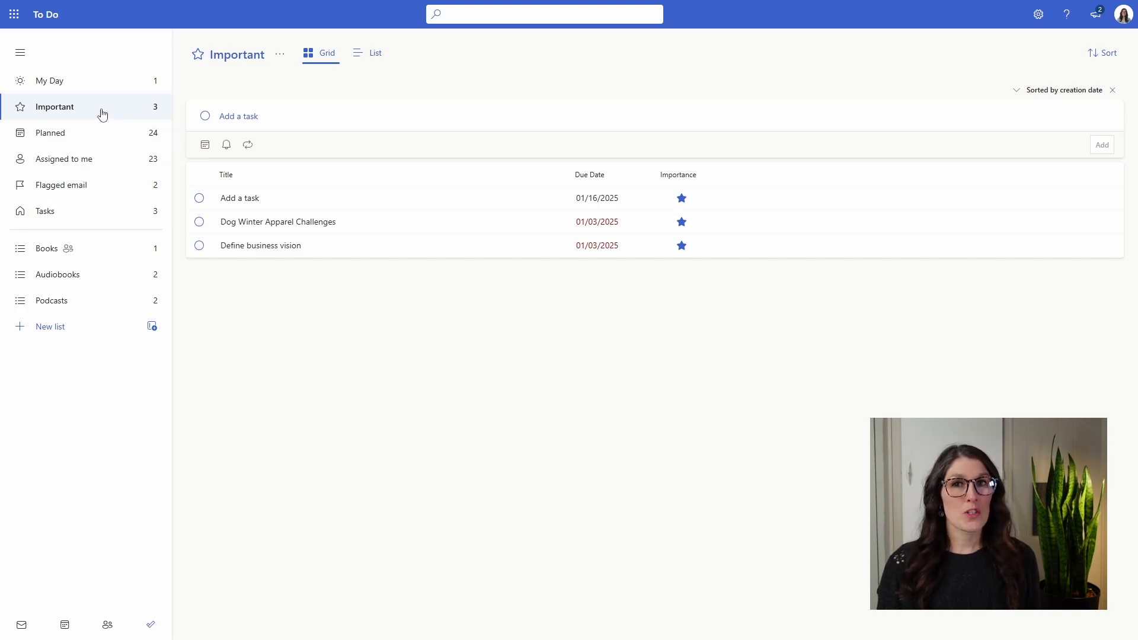
# Check the importance of the "Add a task" item in To Do's Important list and open the Planned list
pyautogui.click(698, 197)
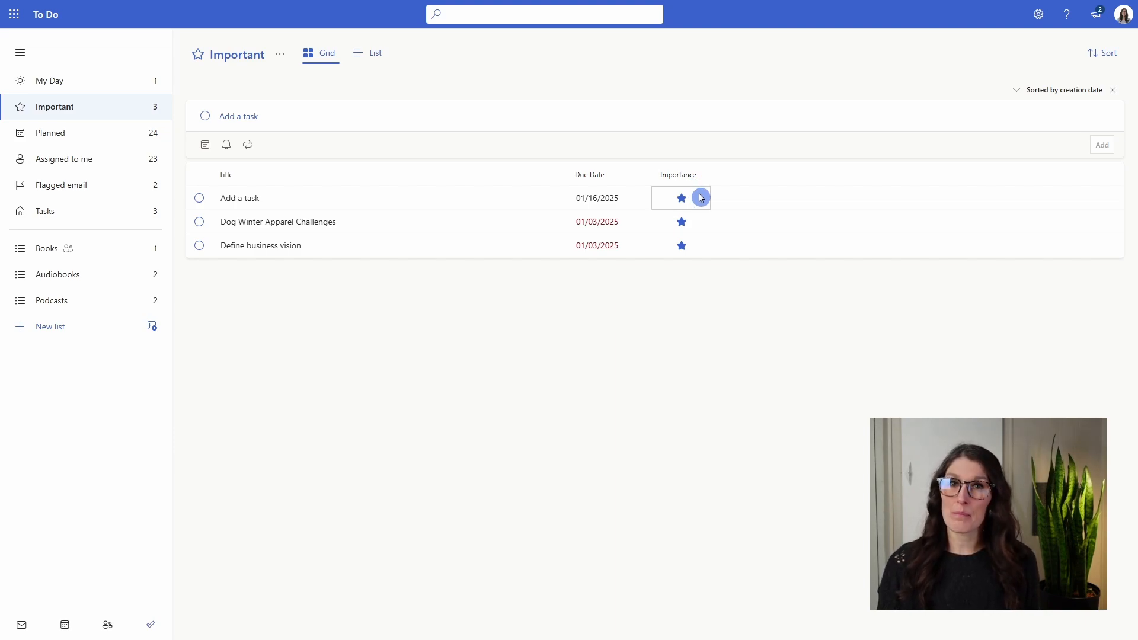
pyautogui.click(85, 134)
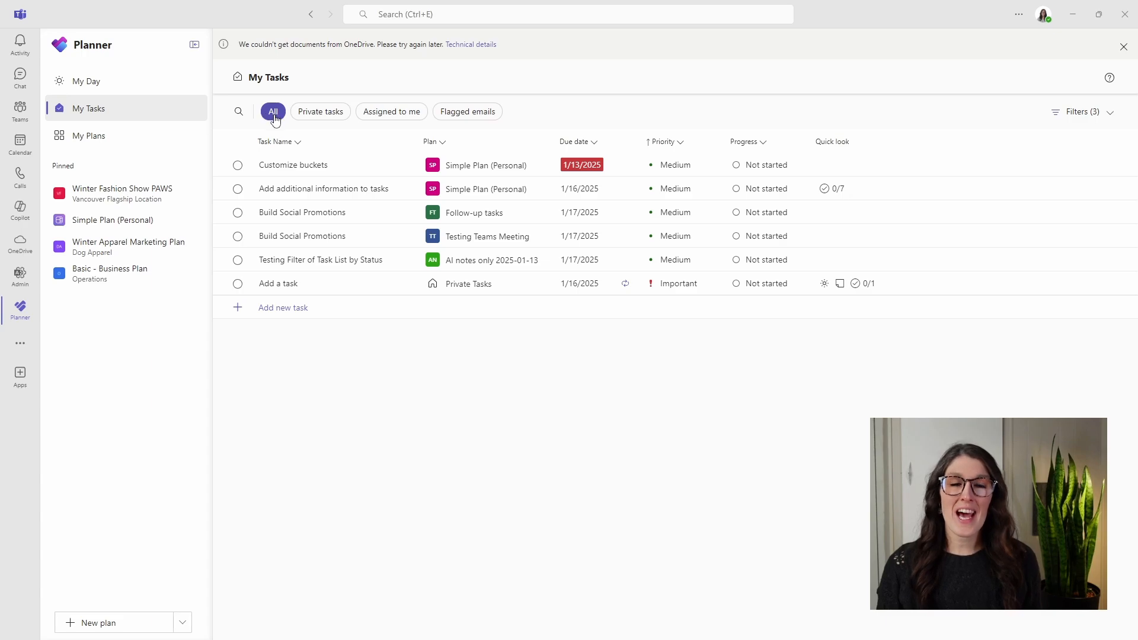
# Switch to Planner in Teams, review the Priority and Due date filter options in My Tasks, and search the tasks for "buckets"
pyautogui.click(1108, 120)
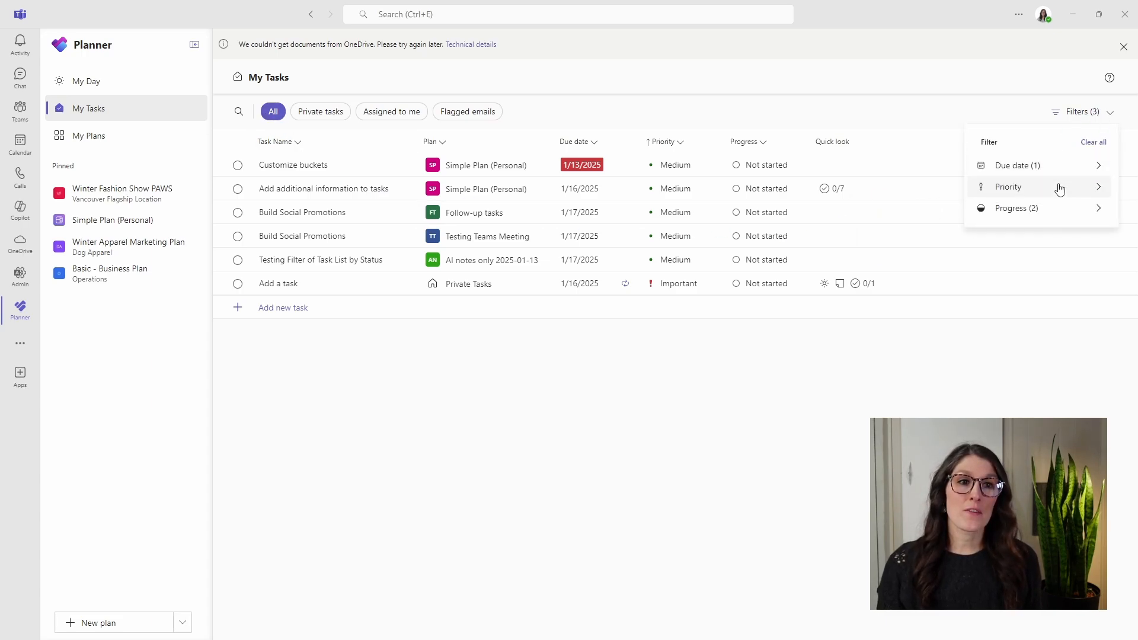
pyautogui.moveTo(1059, 189)
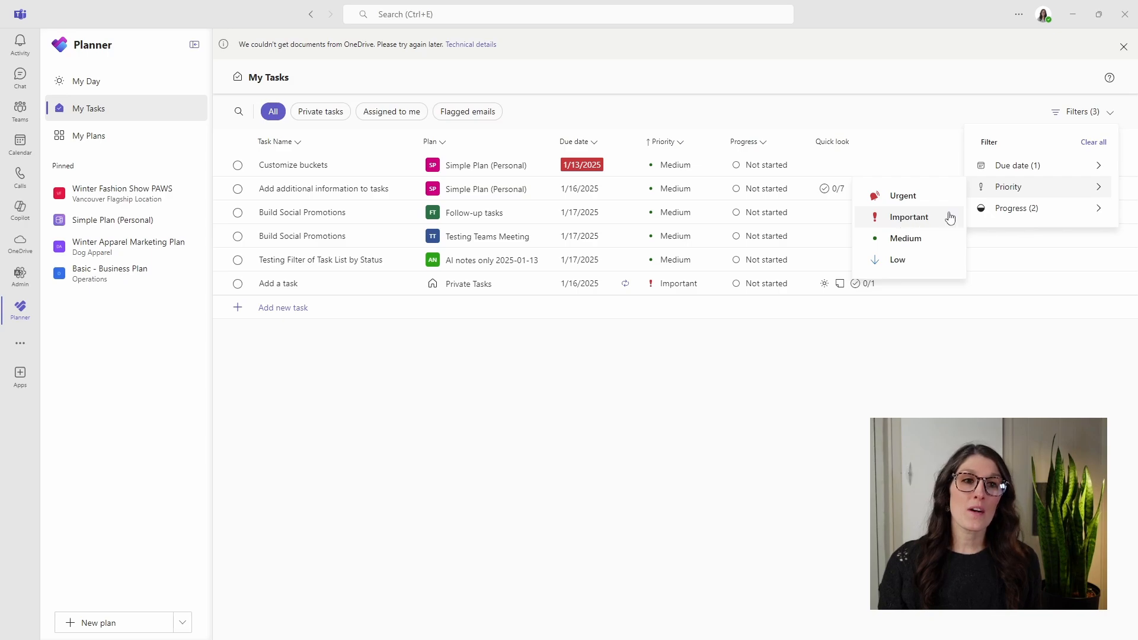
pyautogui.moveTo(1094, 175)
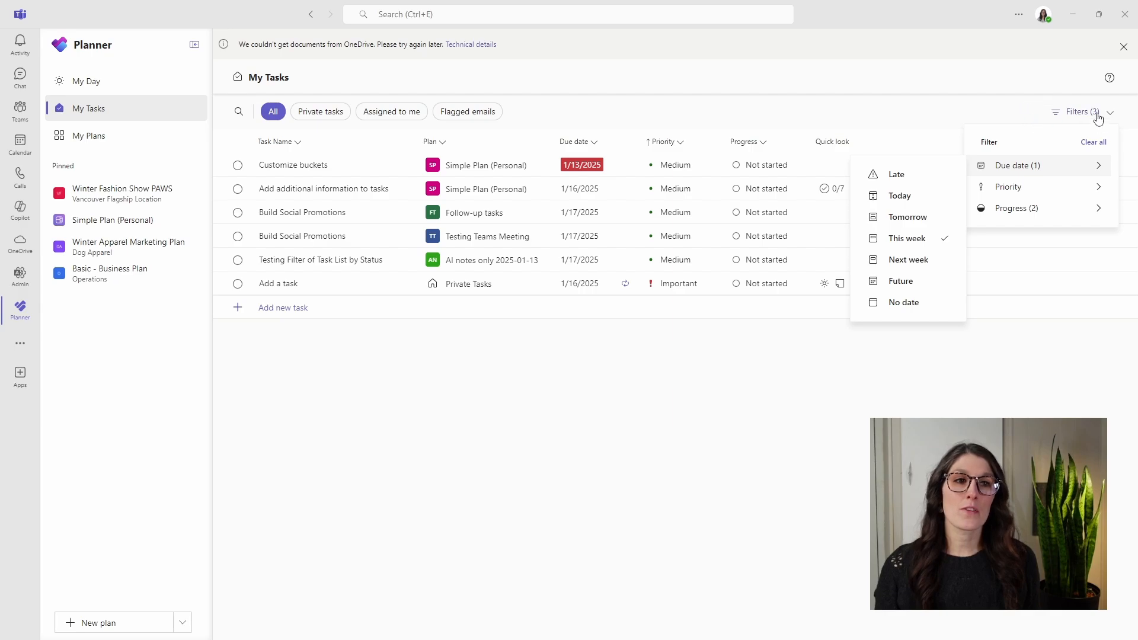
pyautogui.click(1014, 114)
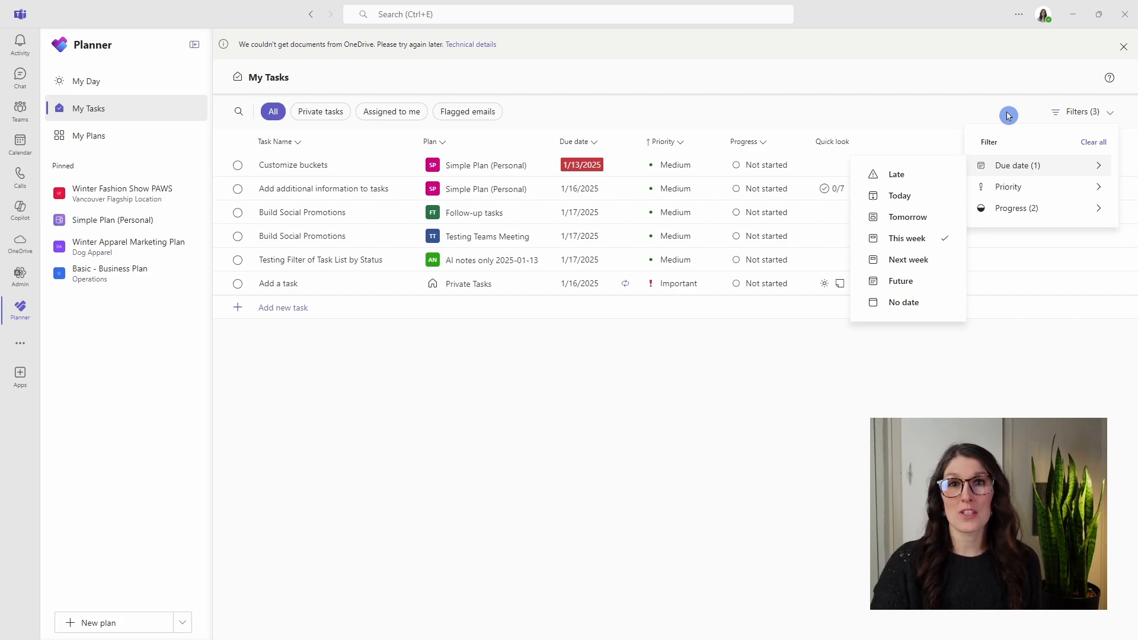
pyautogui.click(242, 116)
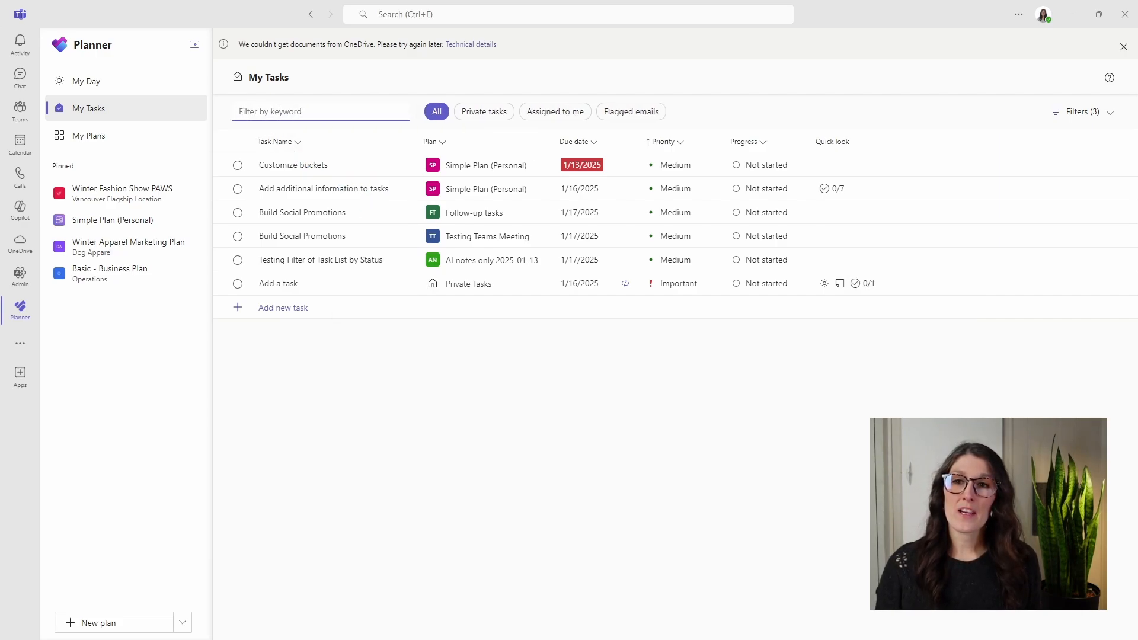
pyautogui.write('buckets')
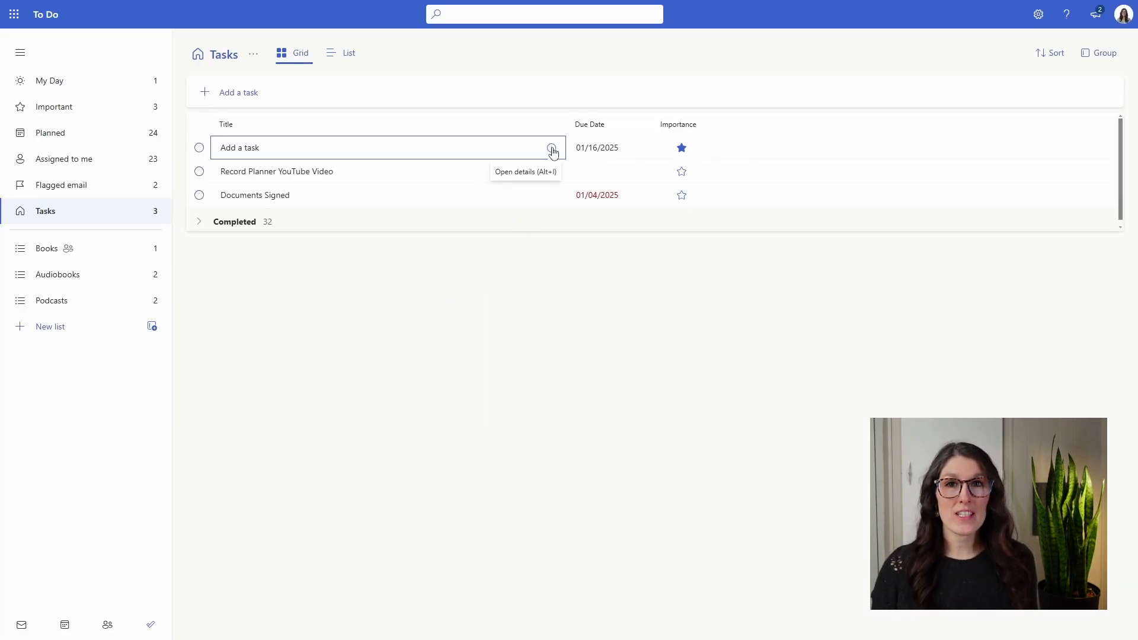
# Review the details of the "Add a task" item in To Do's Tasks list and open the shared Books list
pyautogui.click(552, 149)
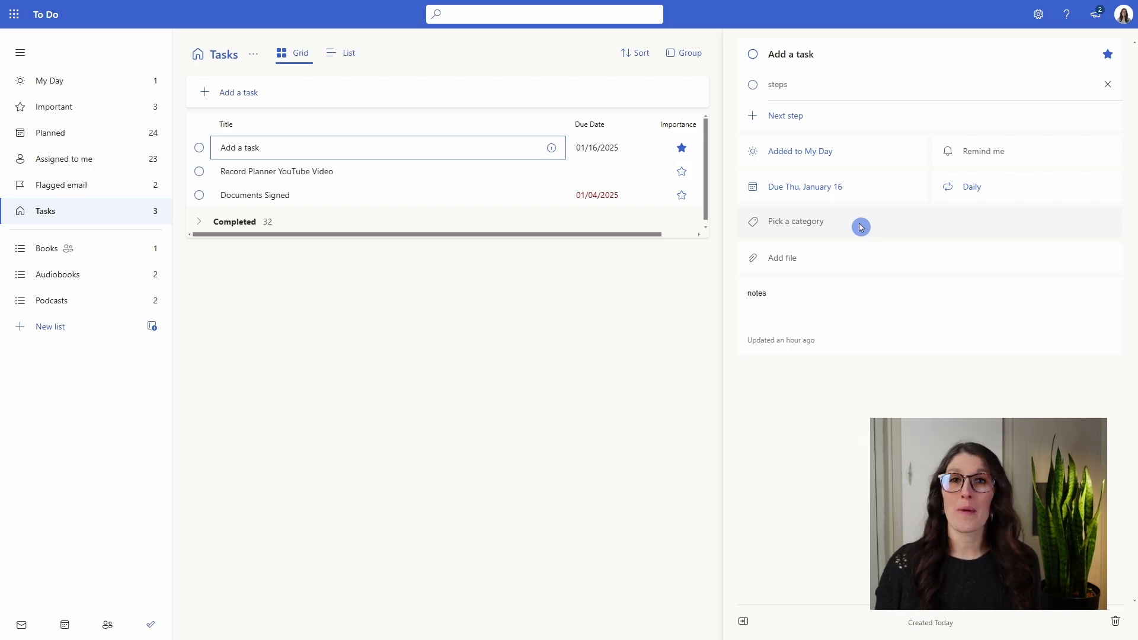
pyautogui.click(47, 248)
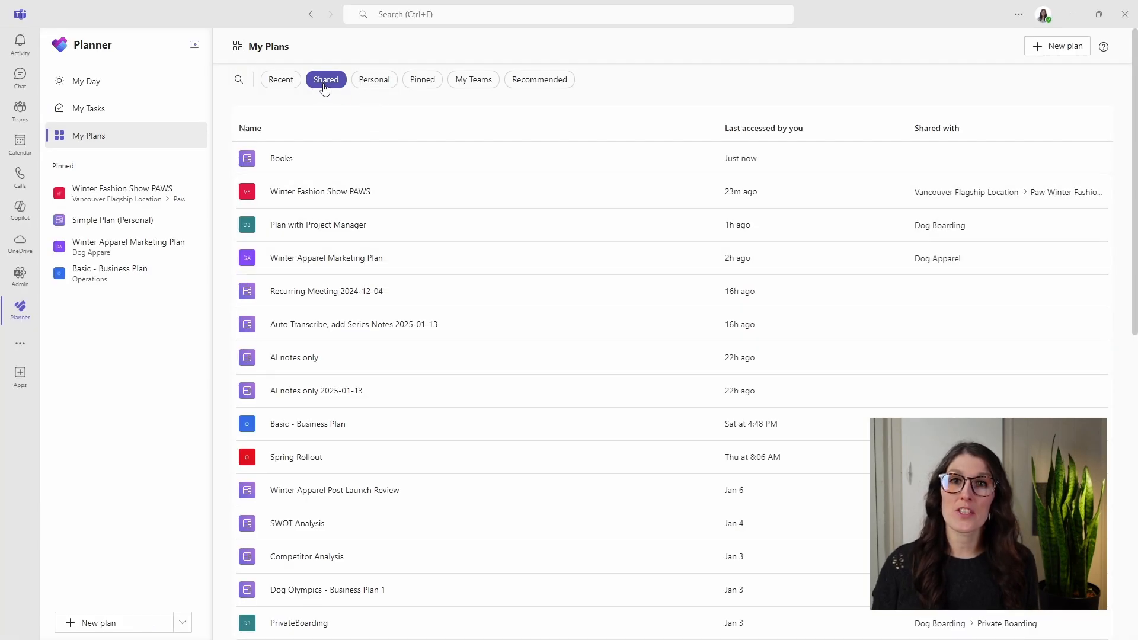
# Switch to Planner in Teams and compare the Shared and Personal filters in My Plans, locating Books and Audiobooks
pyautogui.click(280, 164)
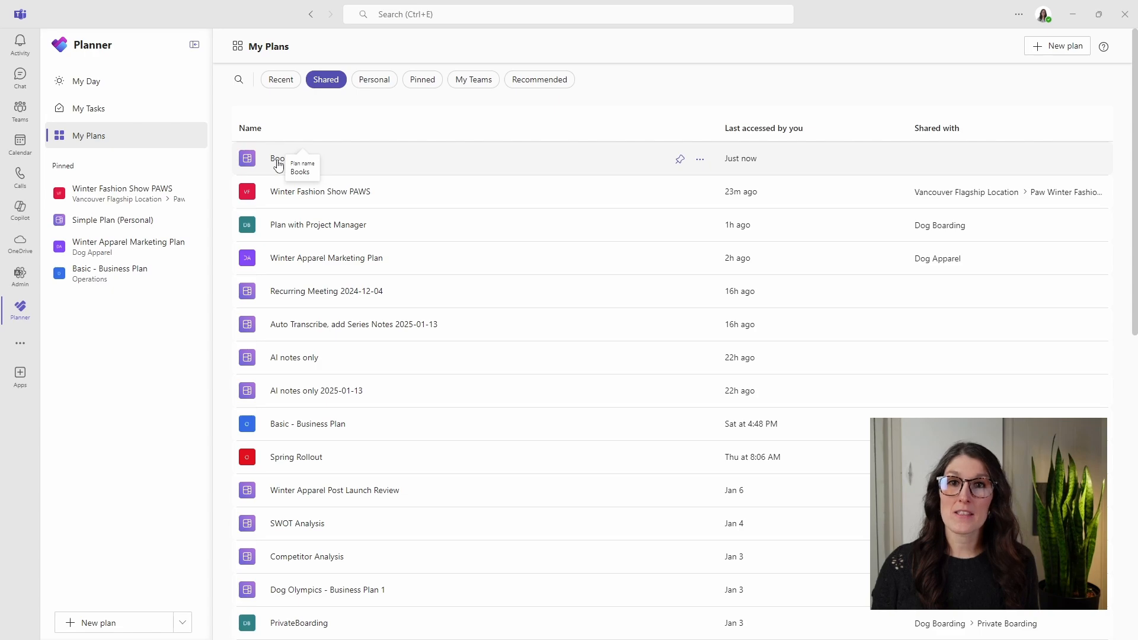
pyautogui.click(385, 79)
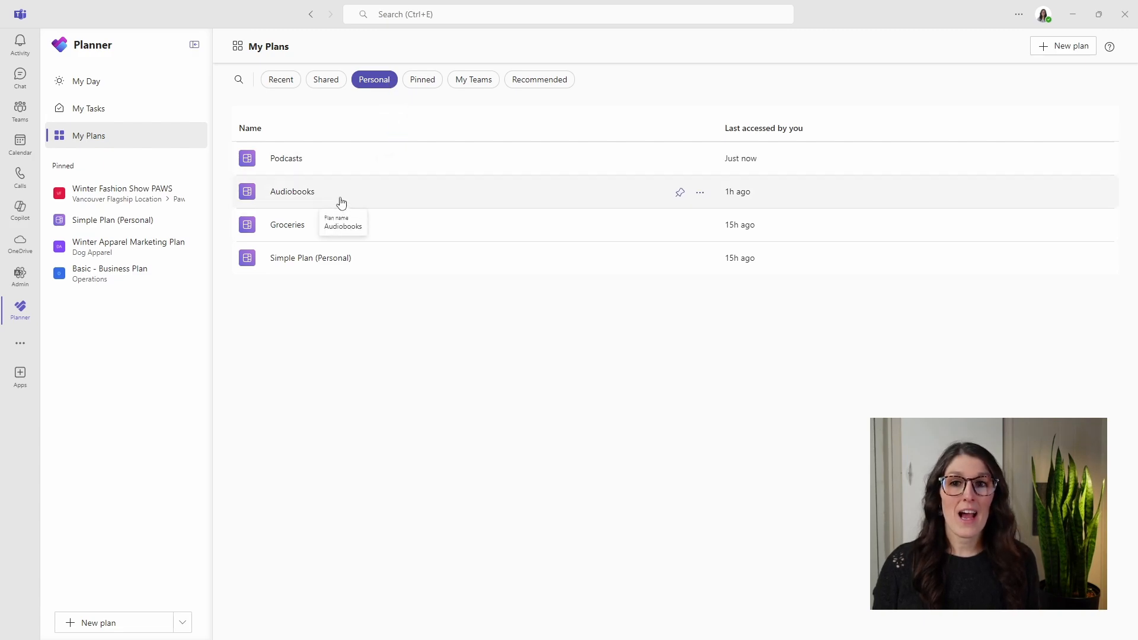
pyautogui.click(341, 201)
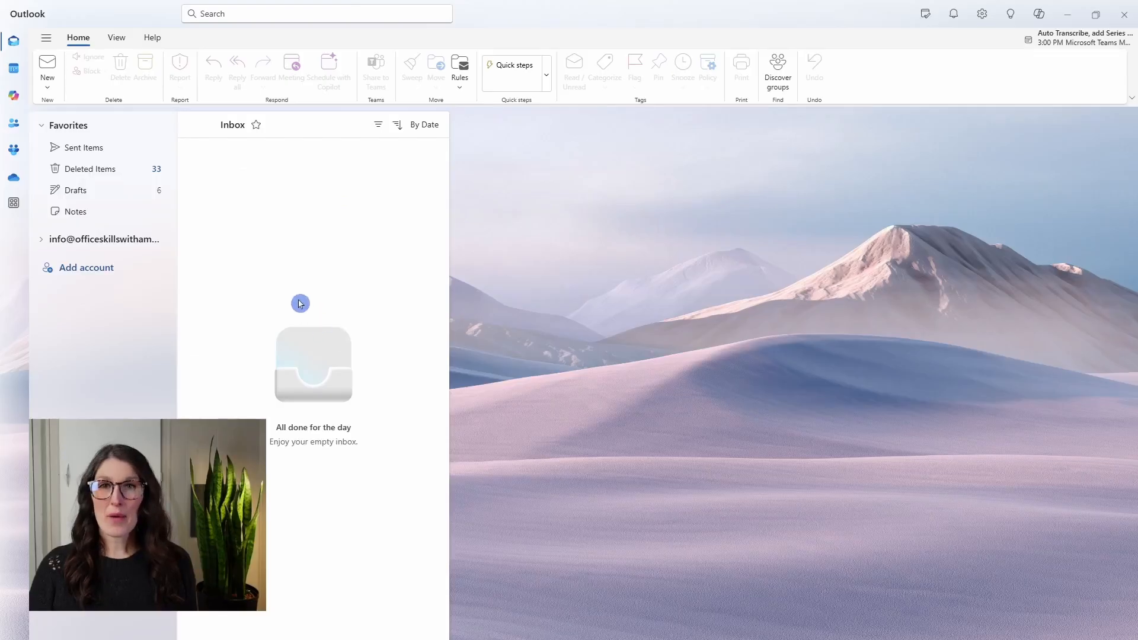
# Switch to Outlook, open To Do from the additional apps and pin it for quick access
pyautogui.click(14, 203)
pyautogui.click(137, 268)
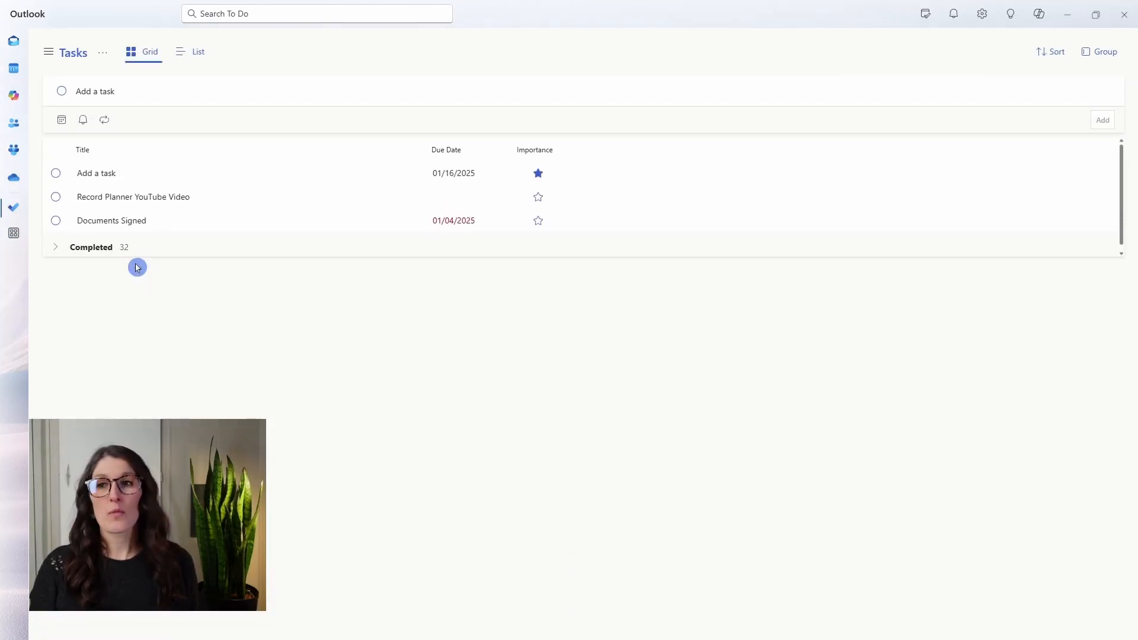
pyautogui.rightClick(18, 211)
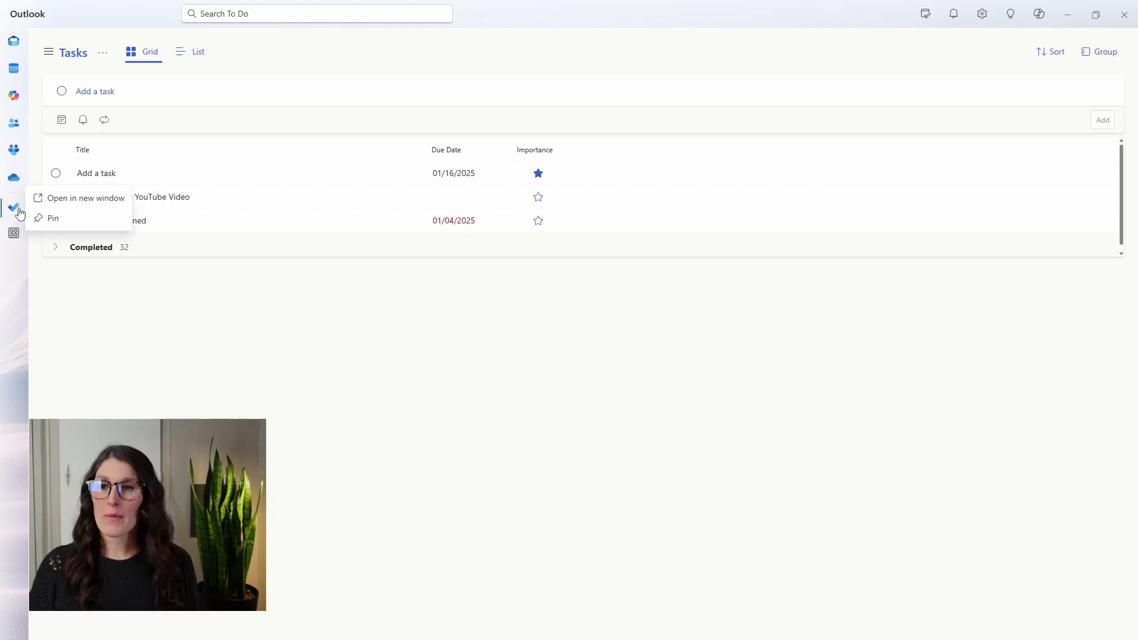
pyautogui.click(47, 220)
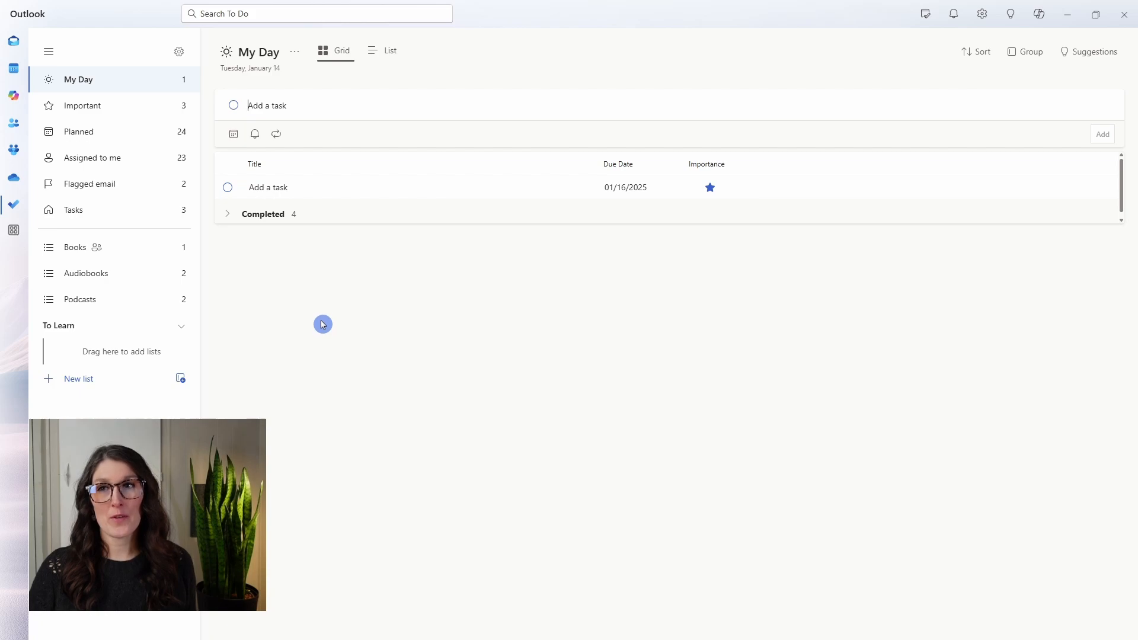
# Review the Important list, then examine the Planned tasks in the Earlier and "Thu, Jan 16 to Mon, Jan 20" groups
pyautogui.click(142, 112)
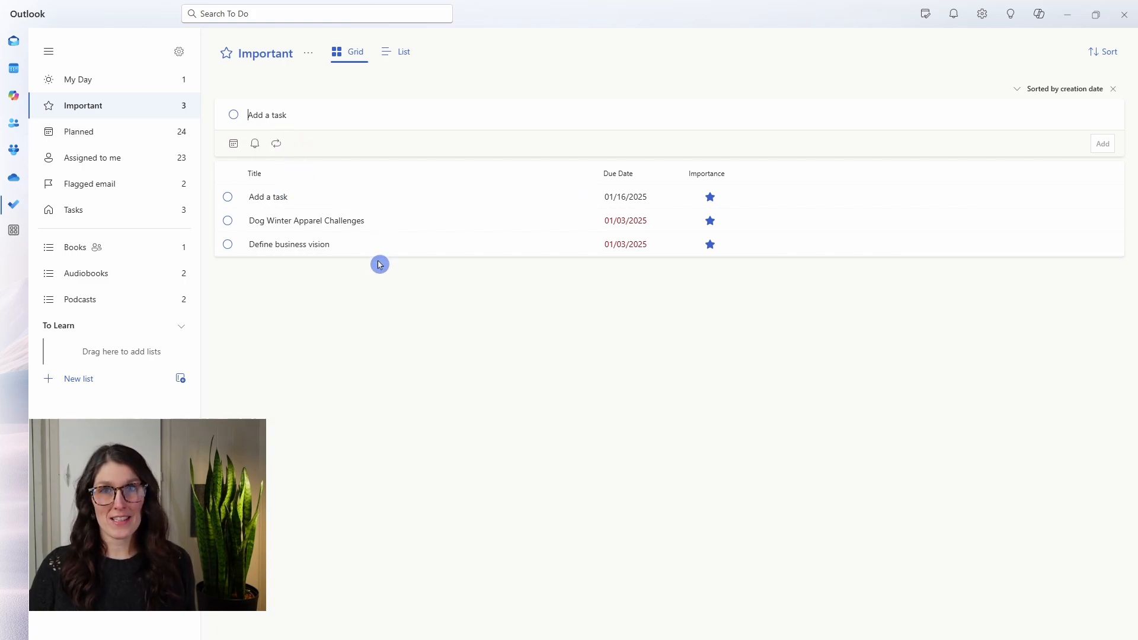
pyautogui.click(115, 138)
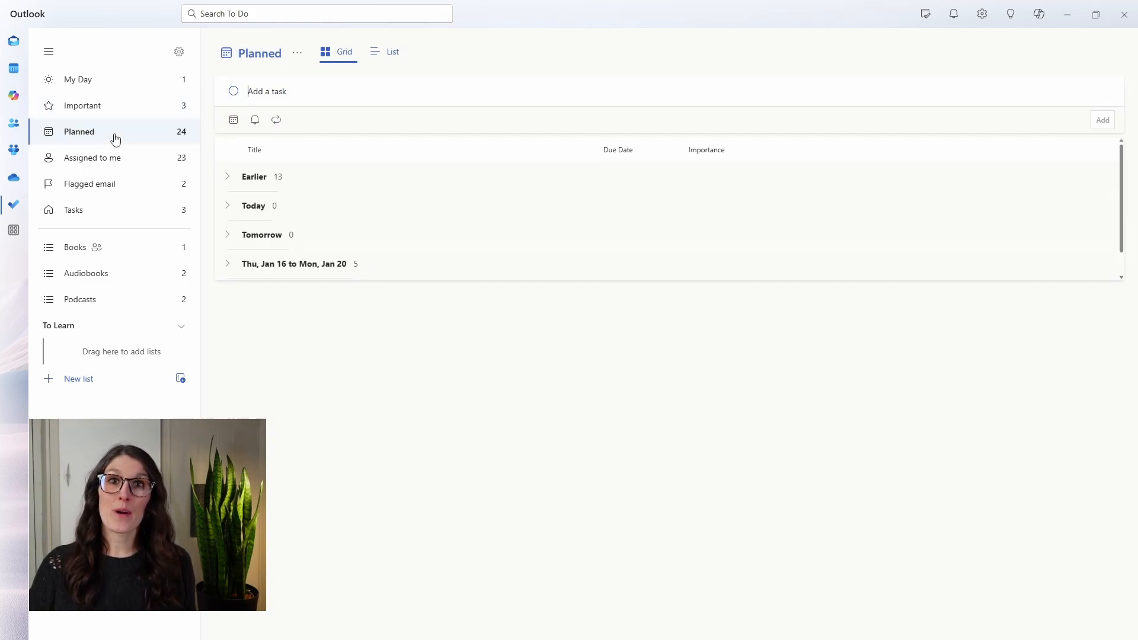
pyautogui.click(226, 178)
pyautogui.click(224, 151)
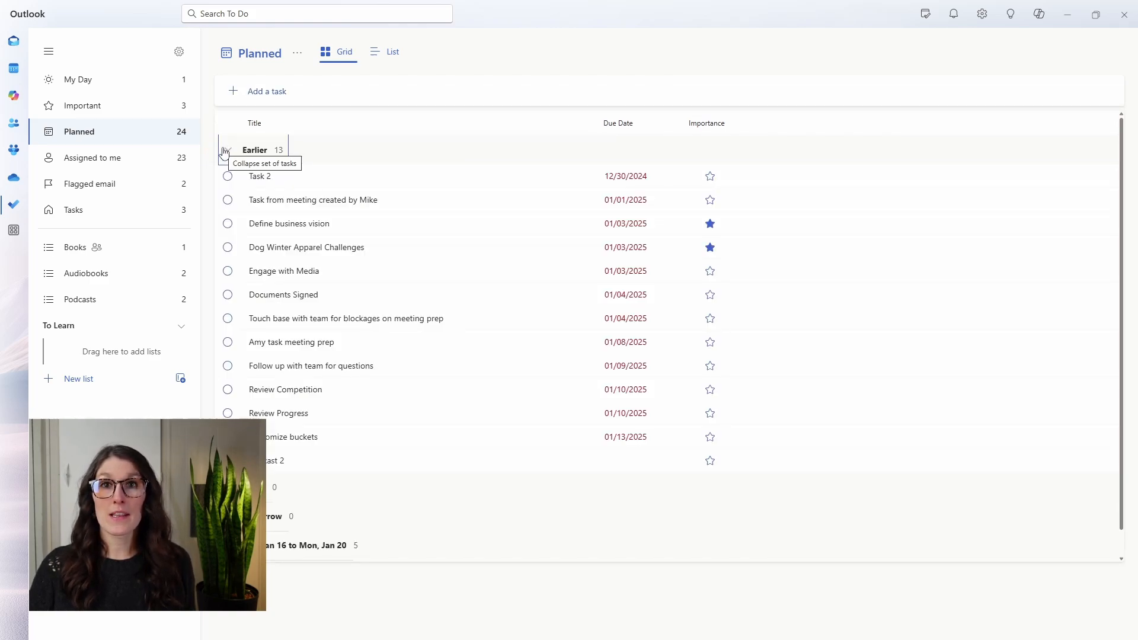
pyautogui.click(228, 545)
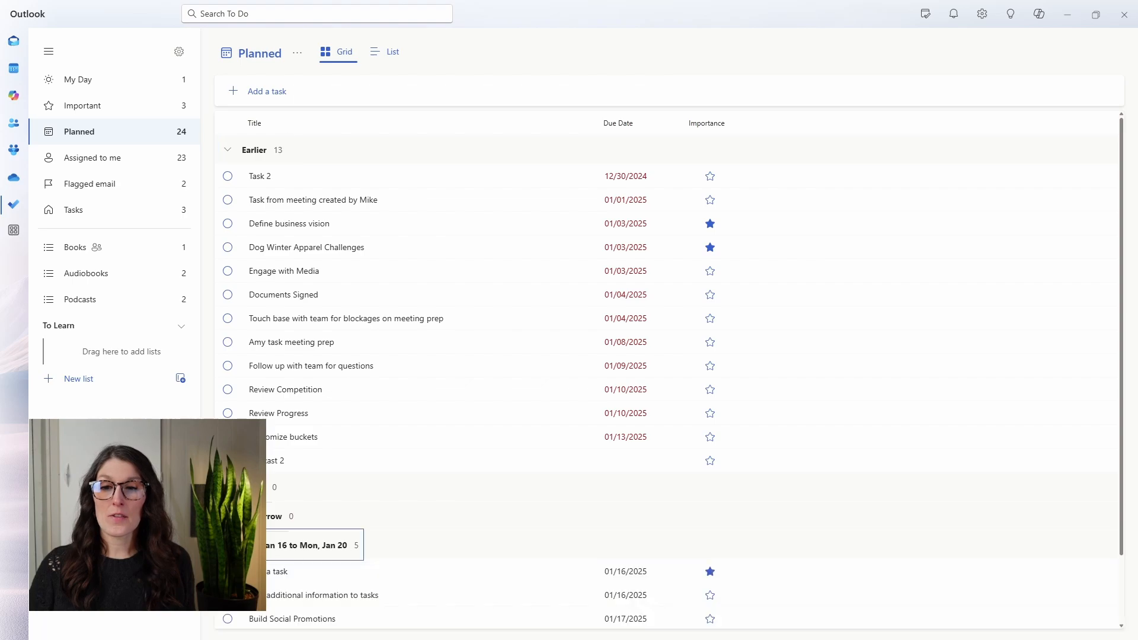
pyautogui.scroll(-2, 491, 540)
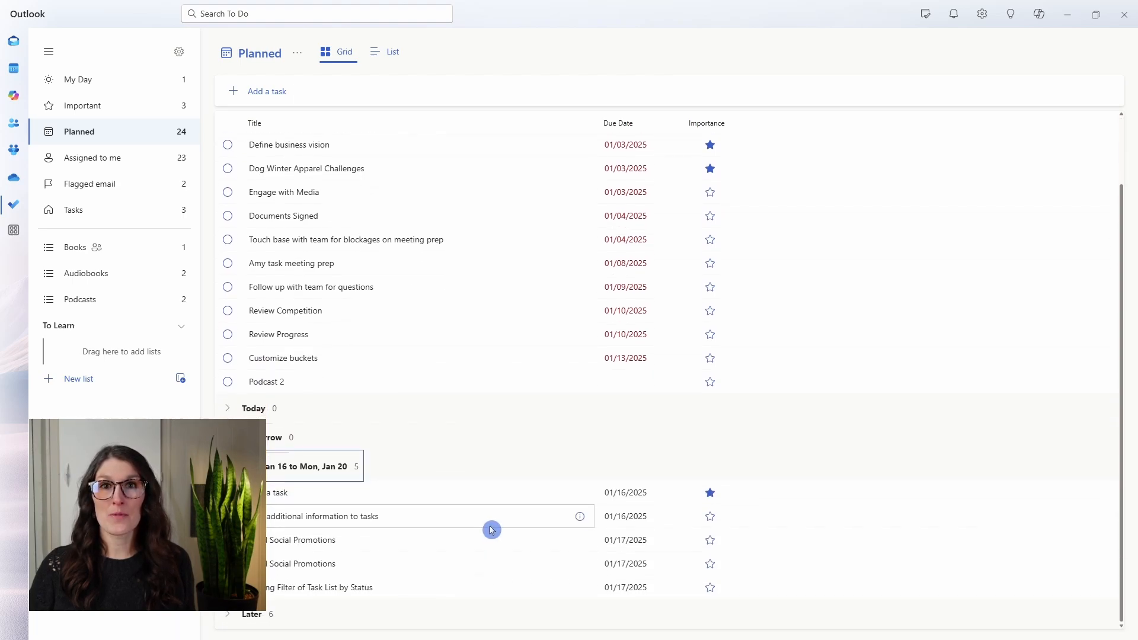
# Open the Assigned to me tasks and display them in List view
pyautogui.click(126, 170)
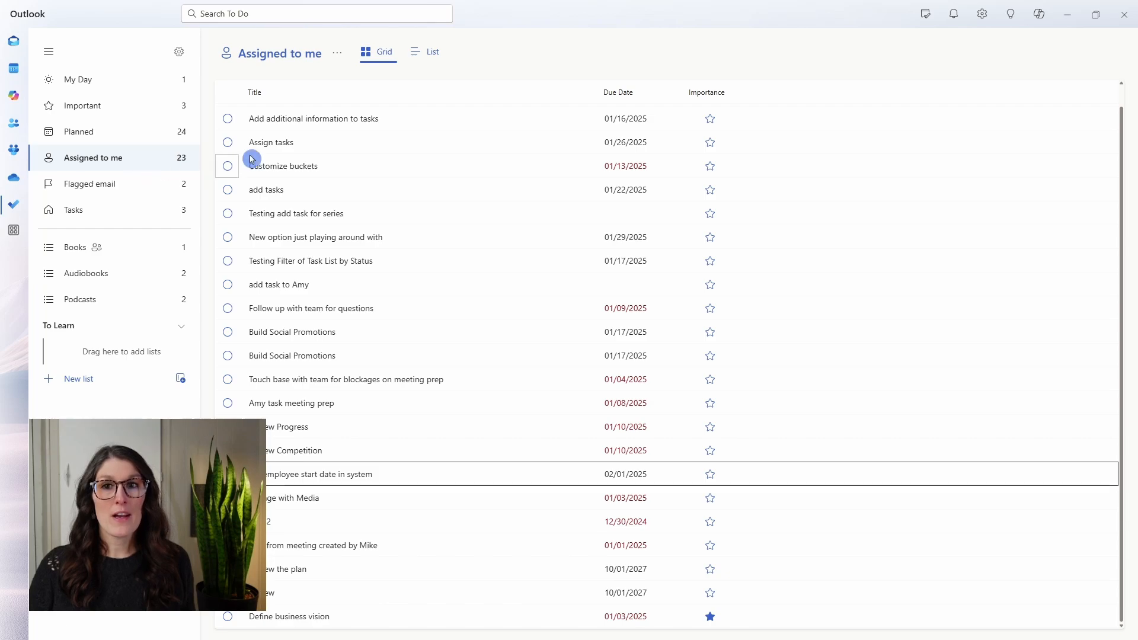
pyautogui.click(369, 160)
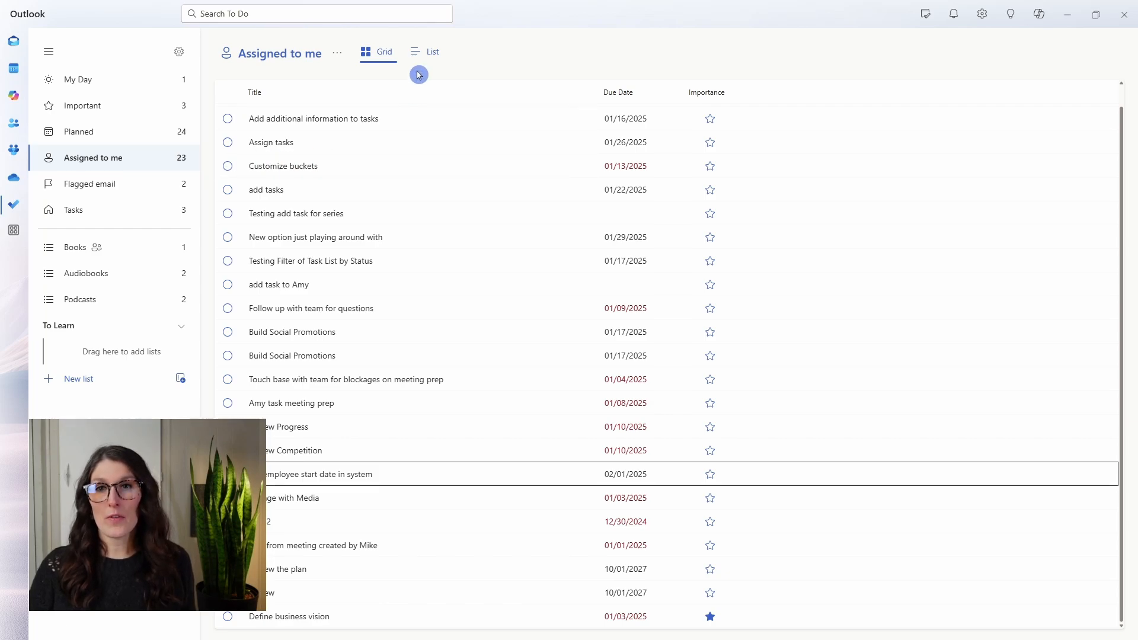
pyautogui.click(423, 52)
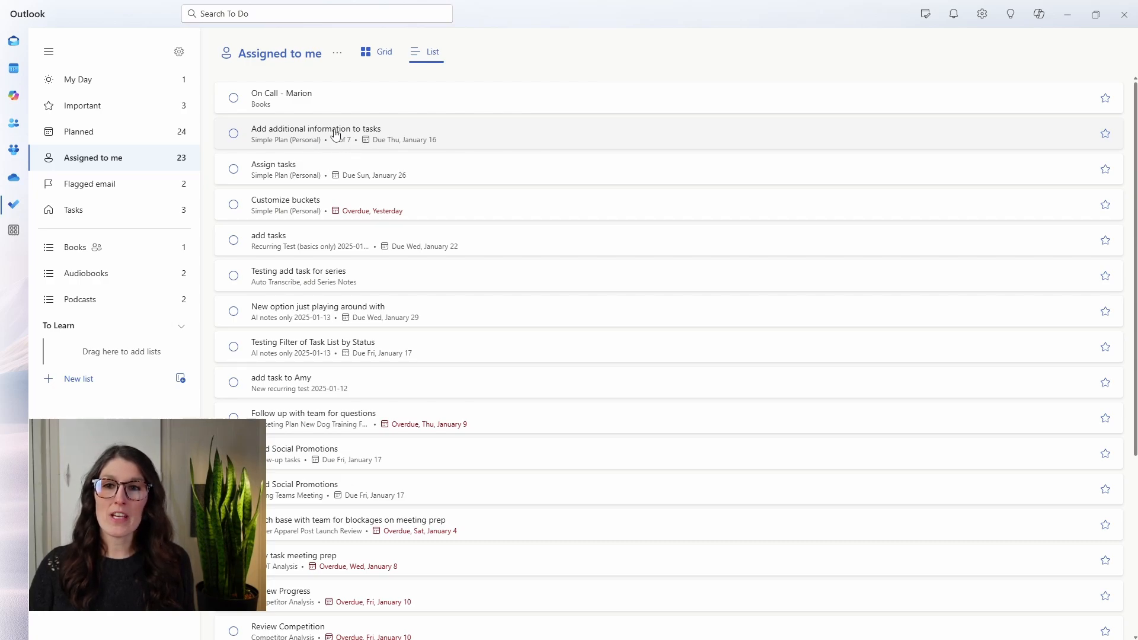
# Mark the "Add attachments" checklist step complete in the "Add additional information to tasks" task and close its details
pyautogui.click(332, 135)
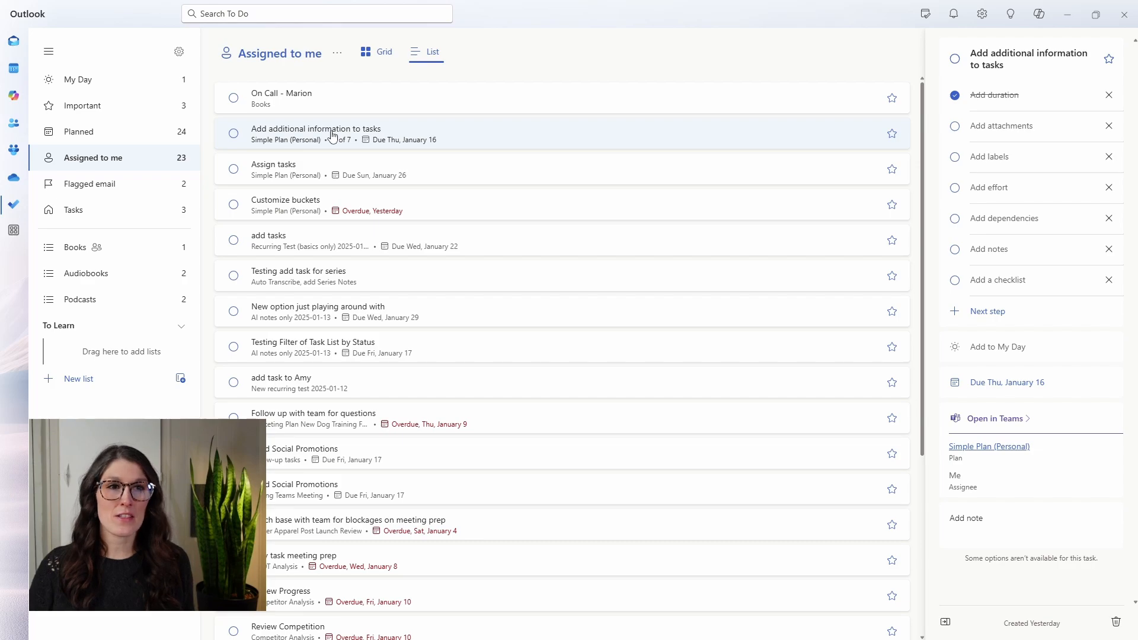
pyautogui.click(956, 127)
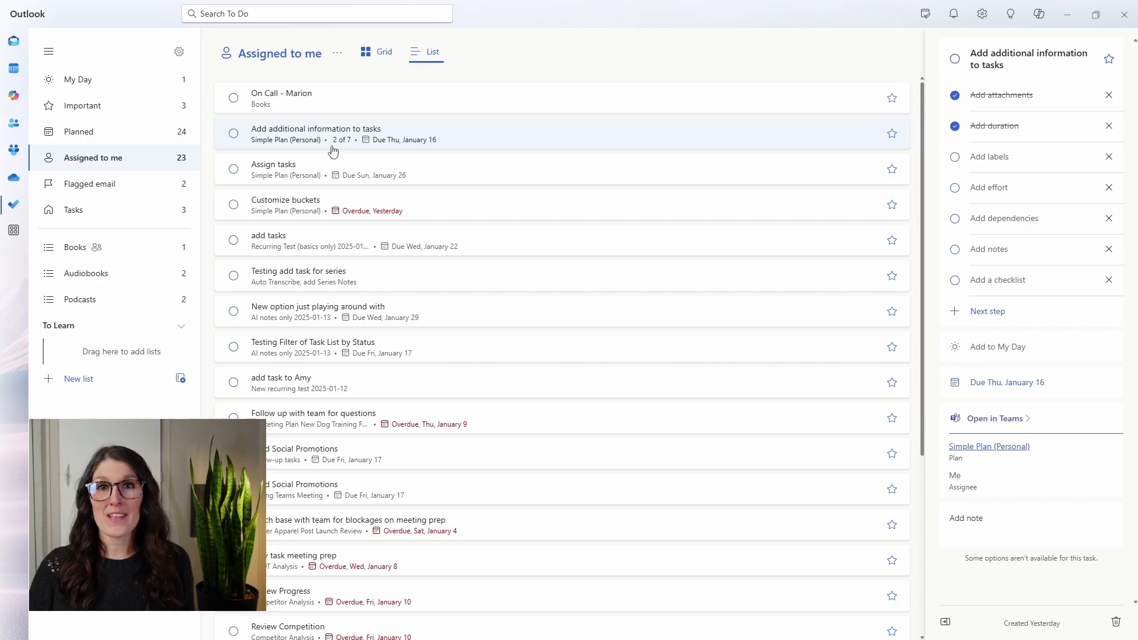
pyautogui.press('Escape')
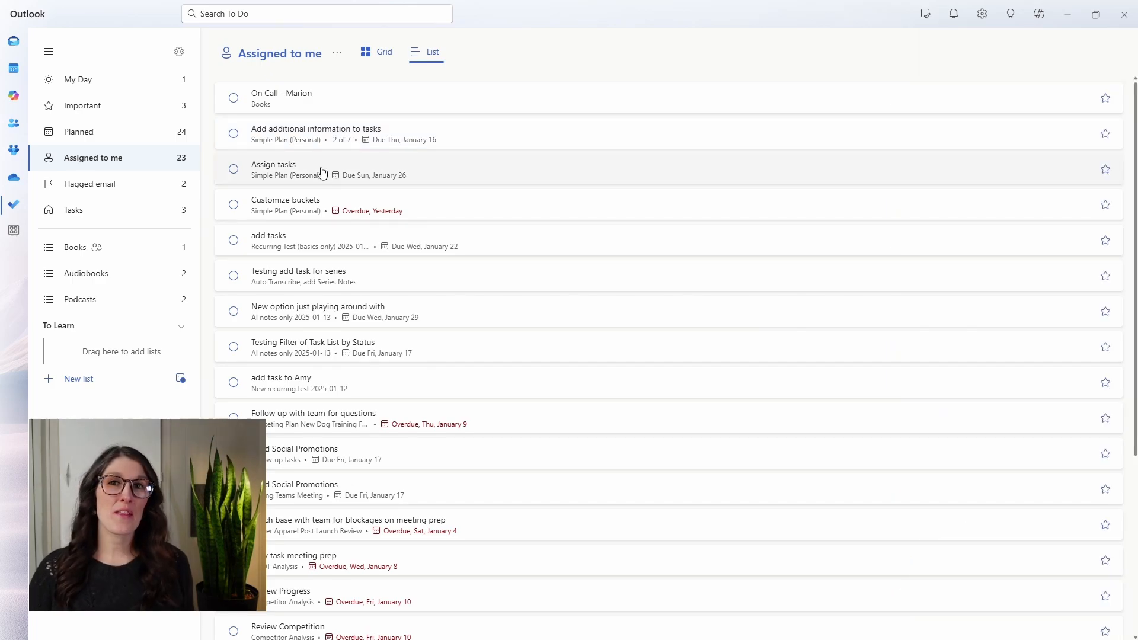
# Show completed tasks in the Assigned to me list and check the option for printing the list
pyautogui.click(337, 56)
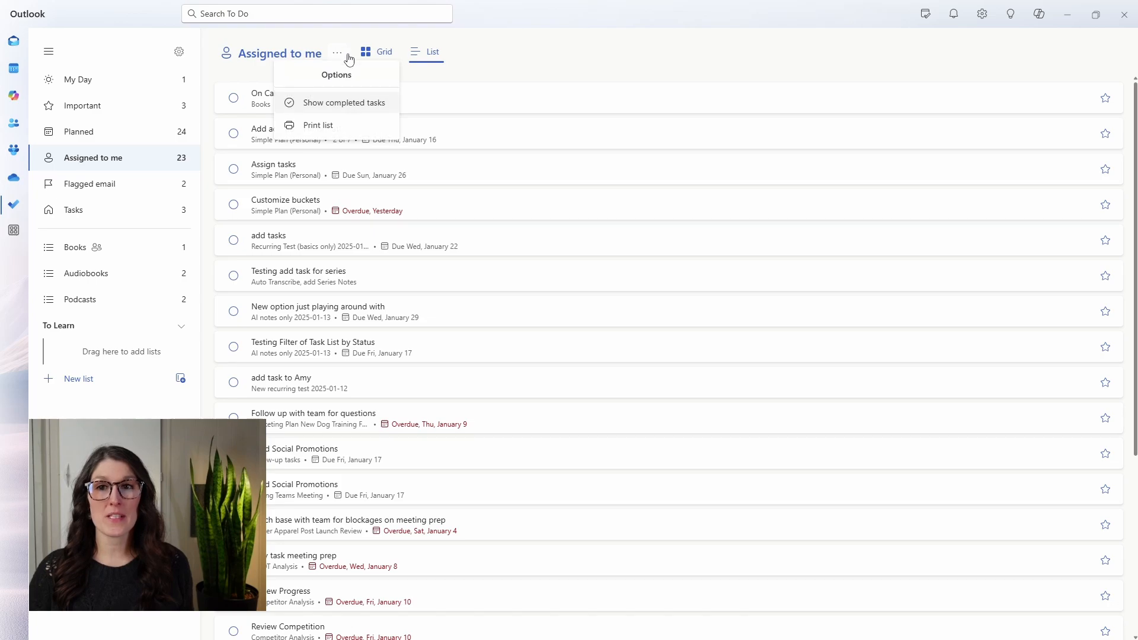
pyautogui.click(372, 112)
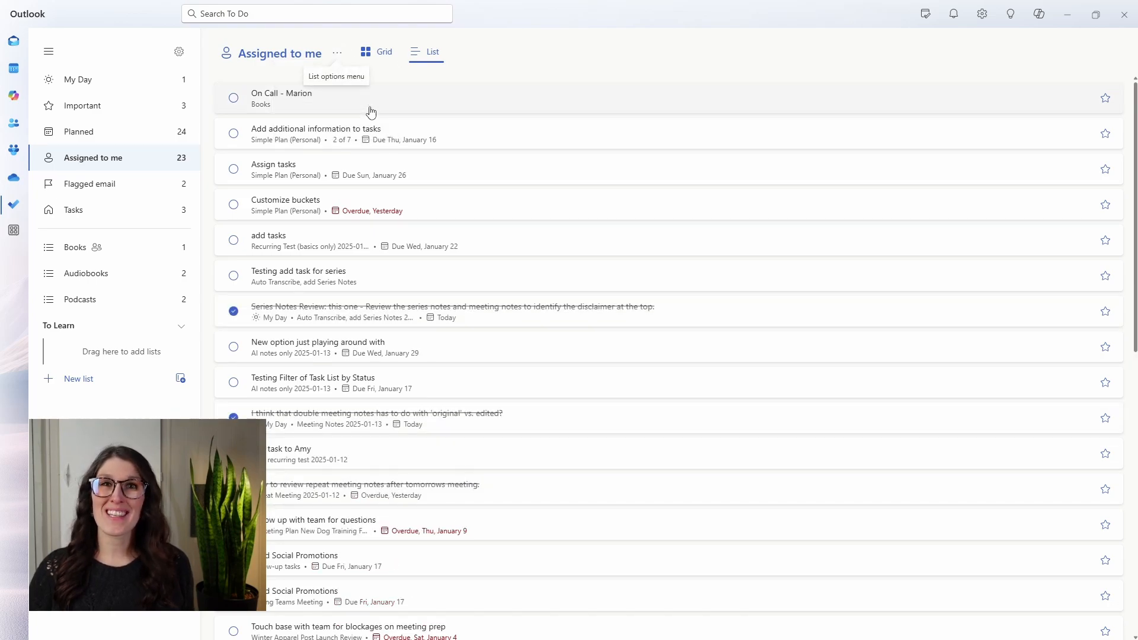
pyautogui.click(337, 52)
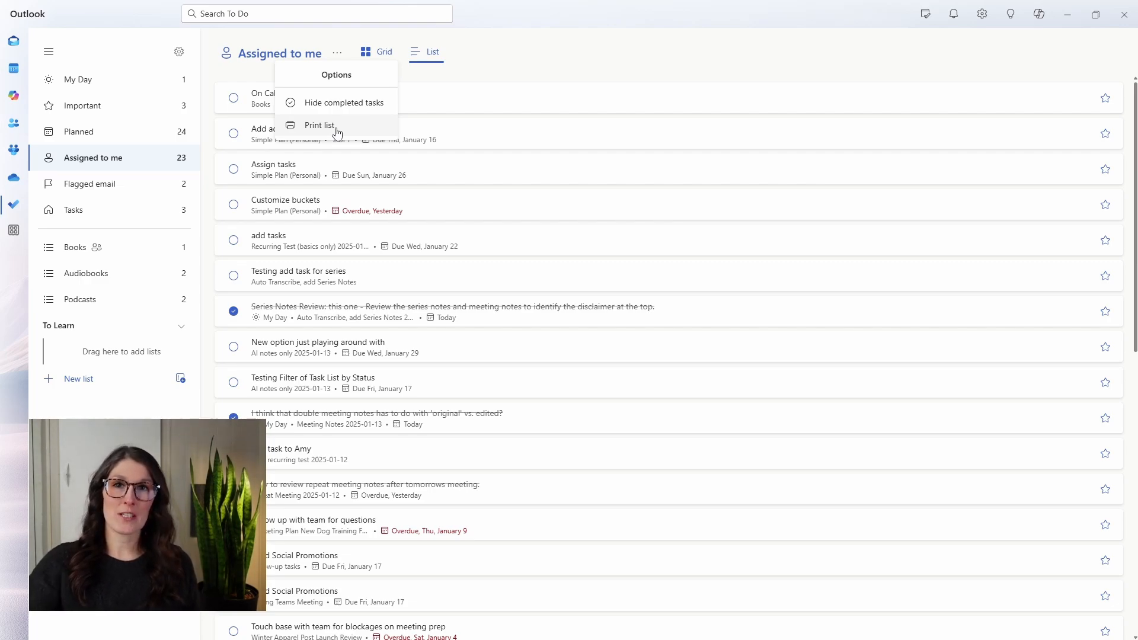
# View the Flagged email list and open the Tasks list
pyautogui.click(136, 188)
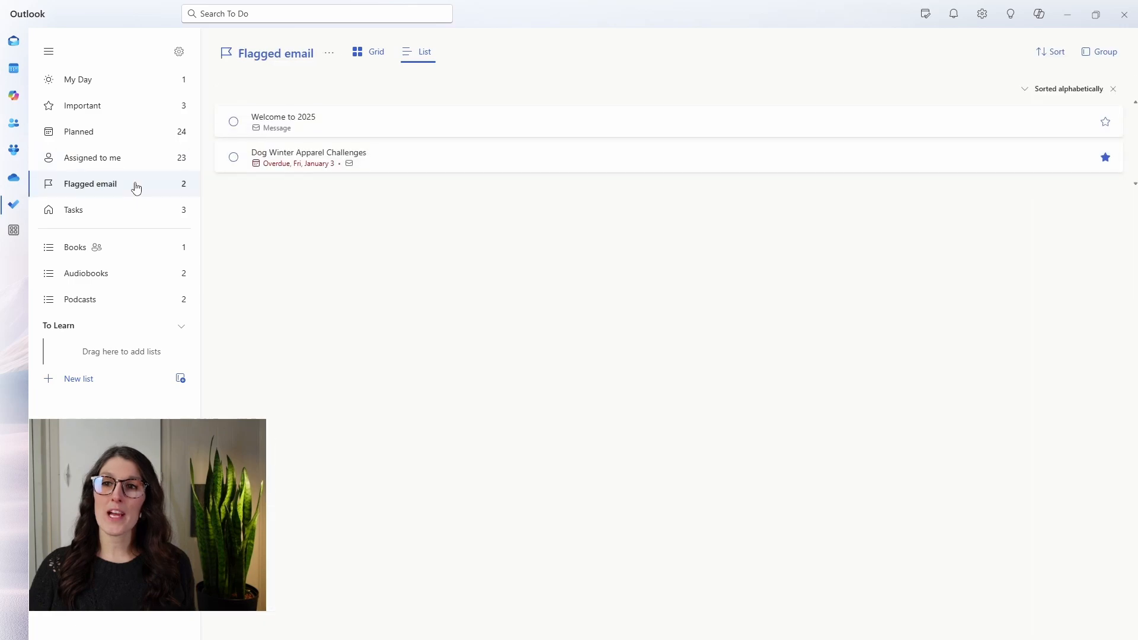
pyautogui.click(111, 222)
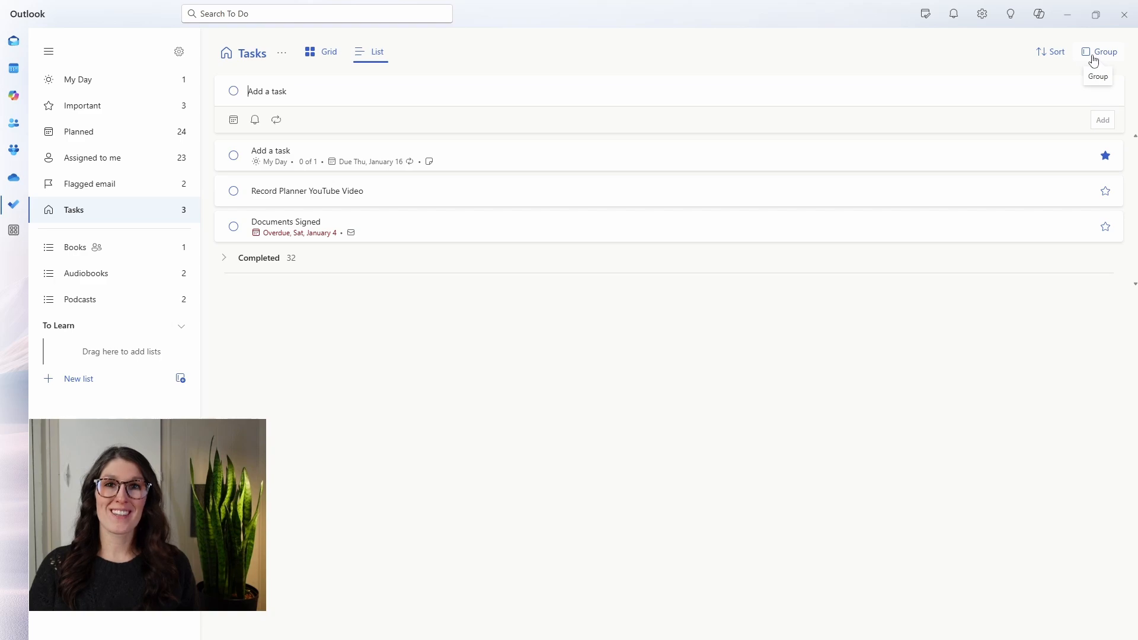
pyautogui.click(473, 299)
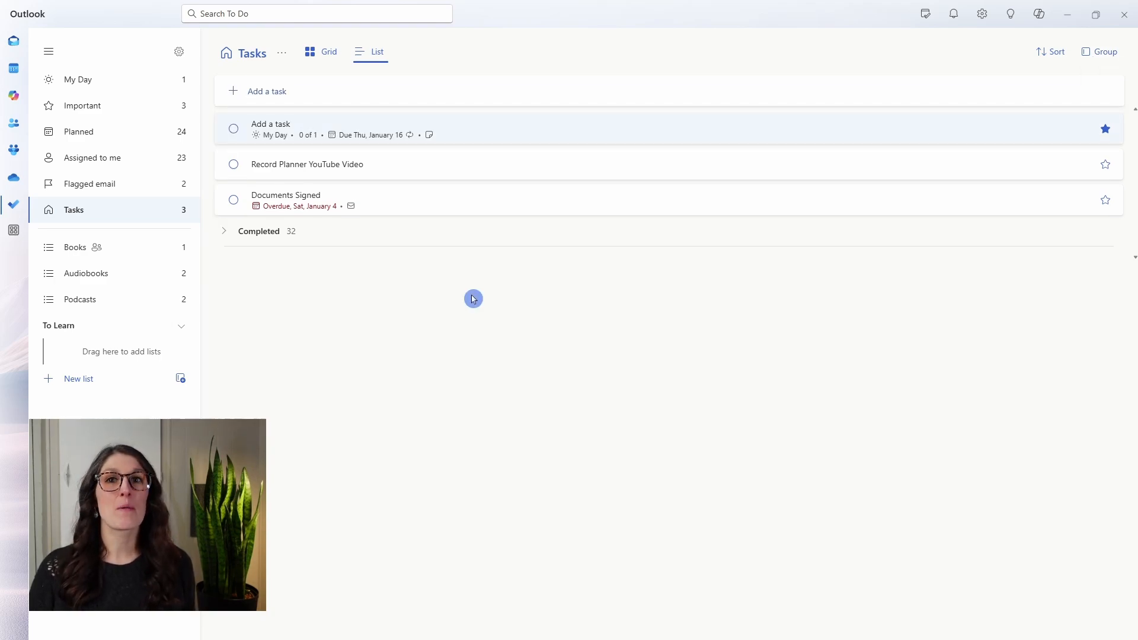
# Open the details of the "Add a task" item and review its reminder options without setting one
pyautogui.click(514, 130)
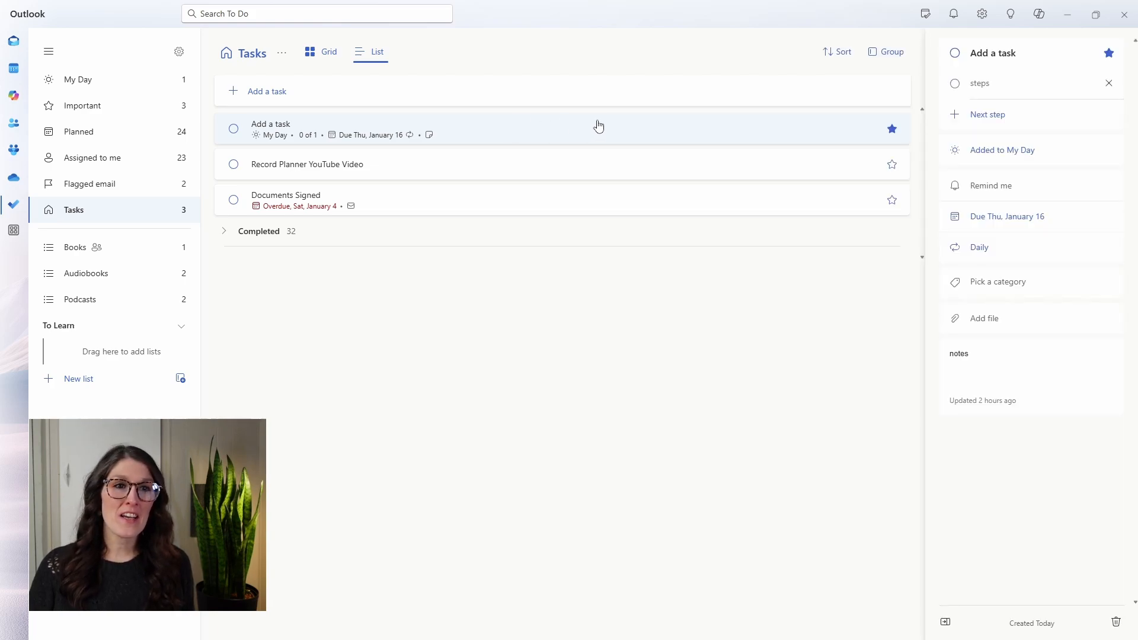
pyautogui.moveTo(962, 162); pyautogui.dragTo(962, 196)
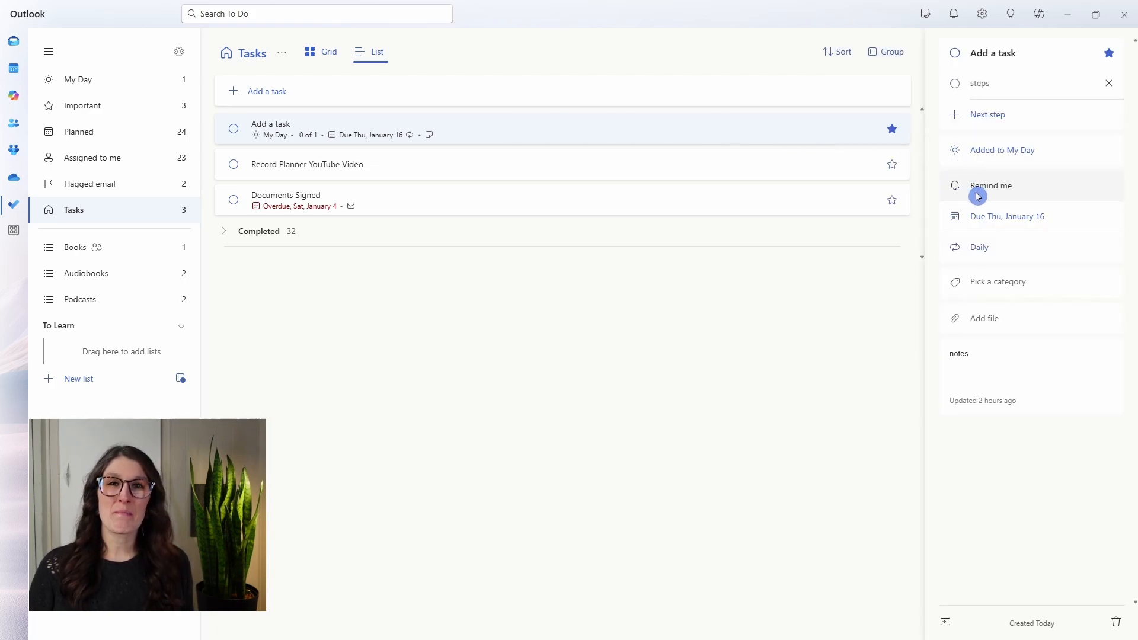
pyautogui.click(1026, 191)
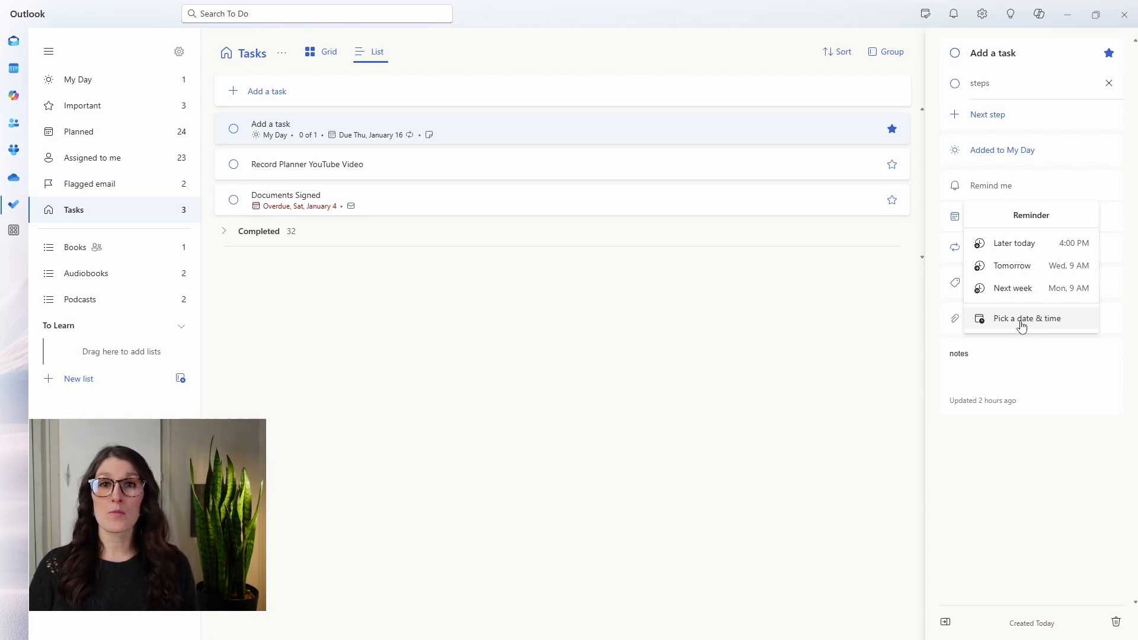
pyautogui.click(801, 310)
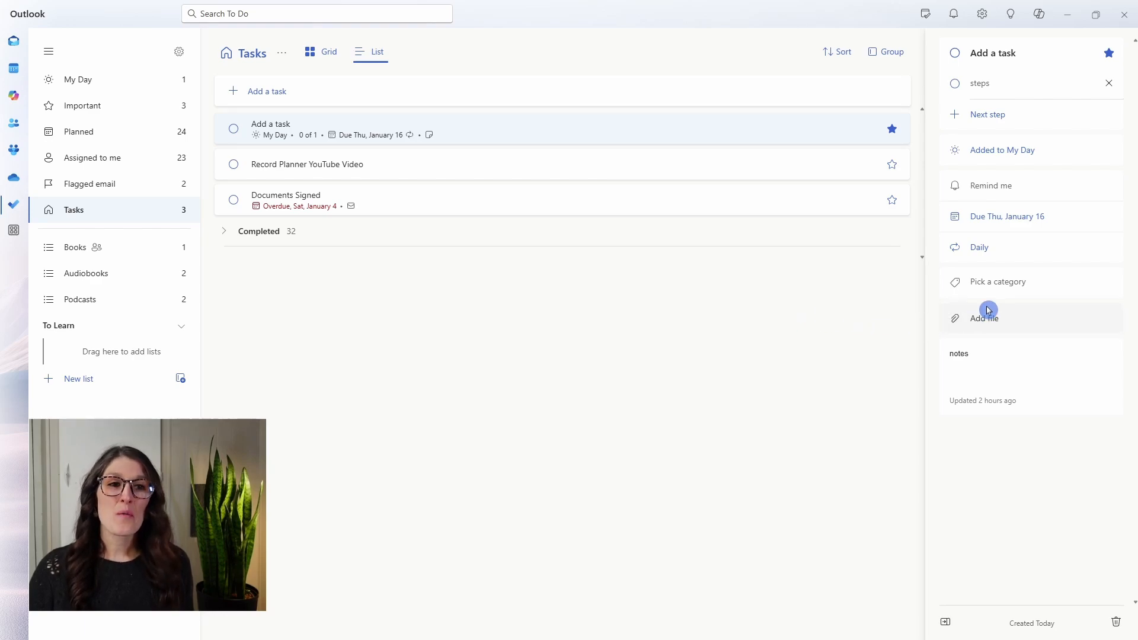
# Check the category choices for the "Add a task" item and review the Categories page in Outlook's settings
pyautogui.click(993, 289)
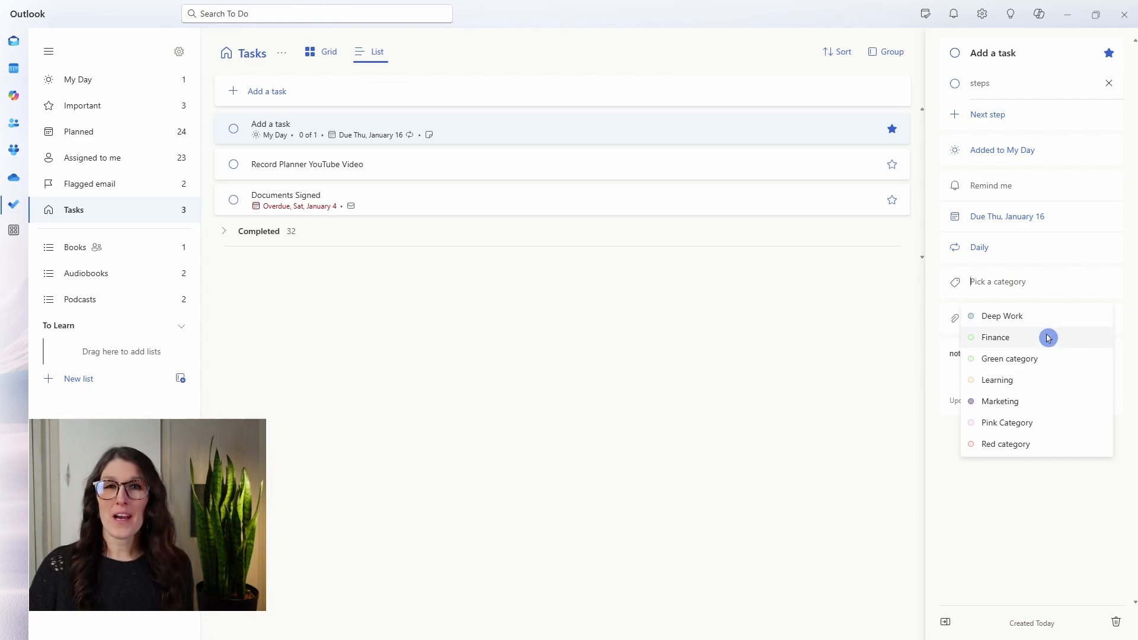
pyautogui.click(983, 15)
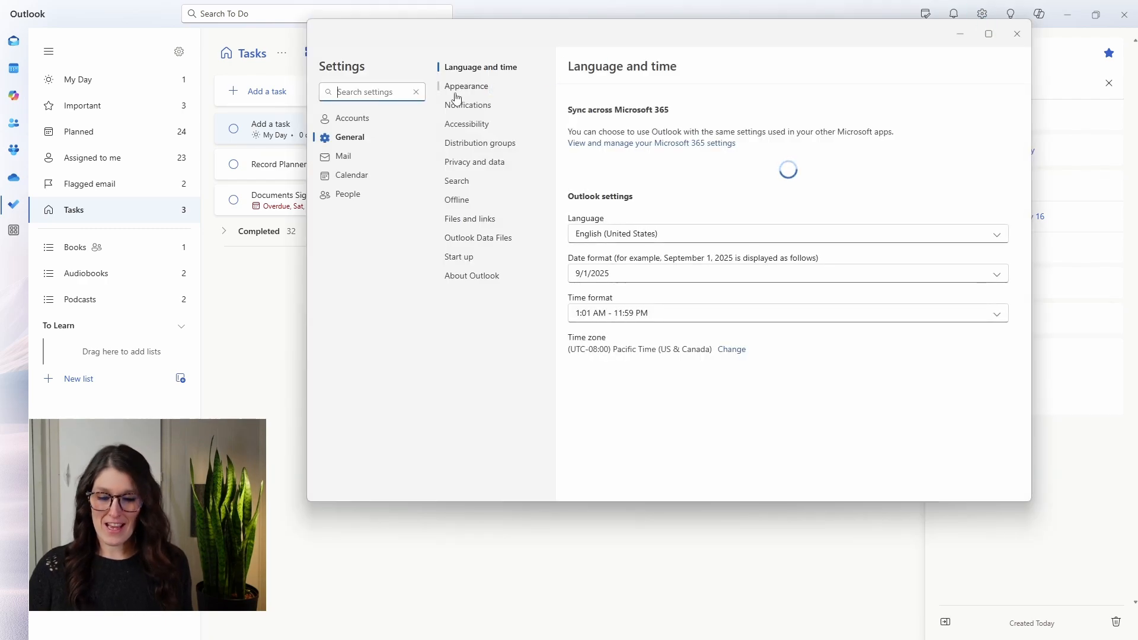
pyautogui.write('categories')
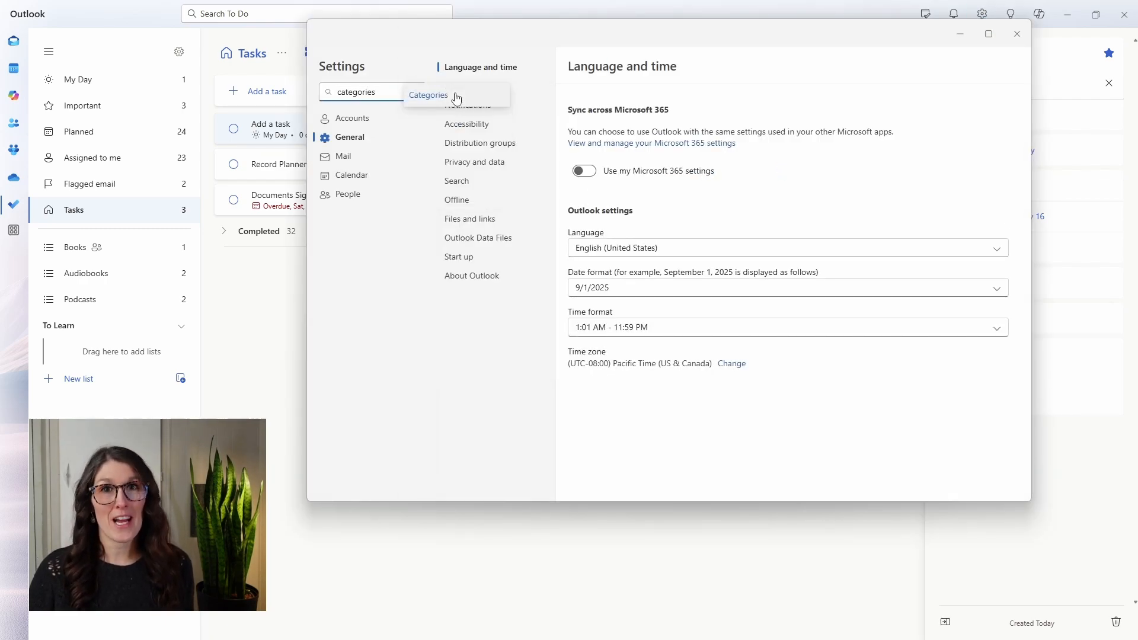
pyautogui.click(455, 96)
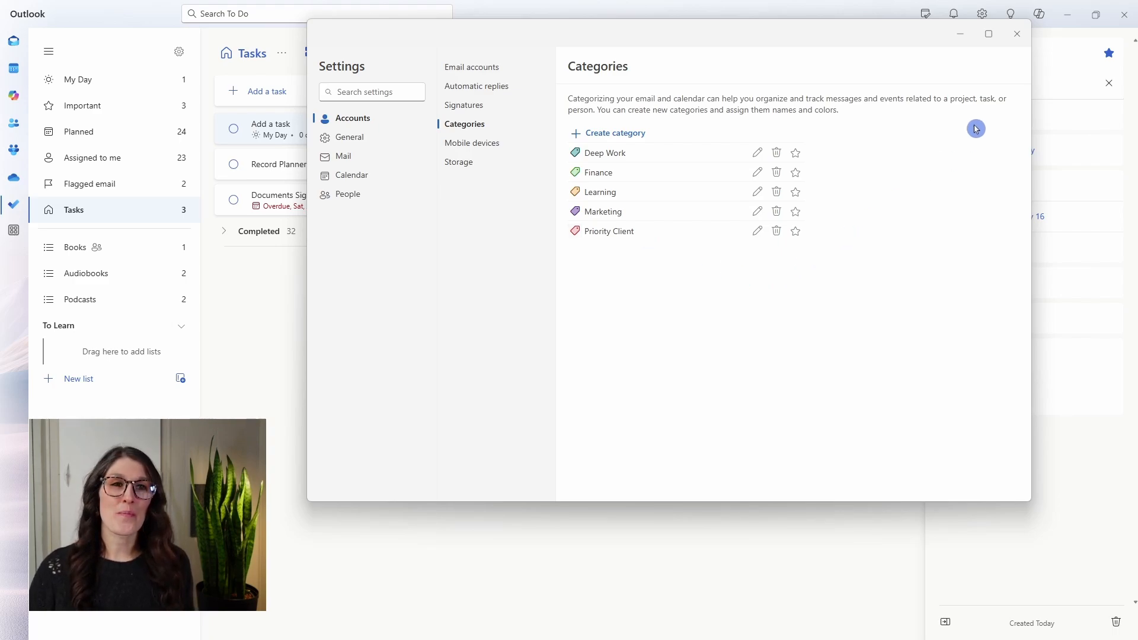
pyautogui.click(1017, 34)
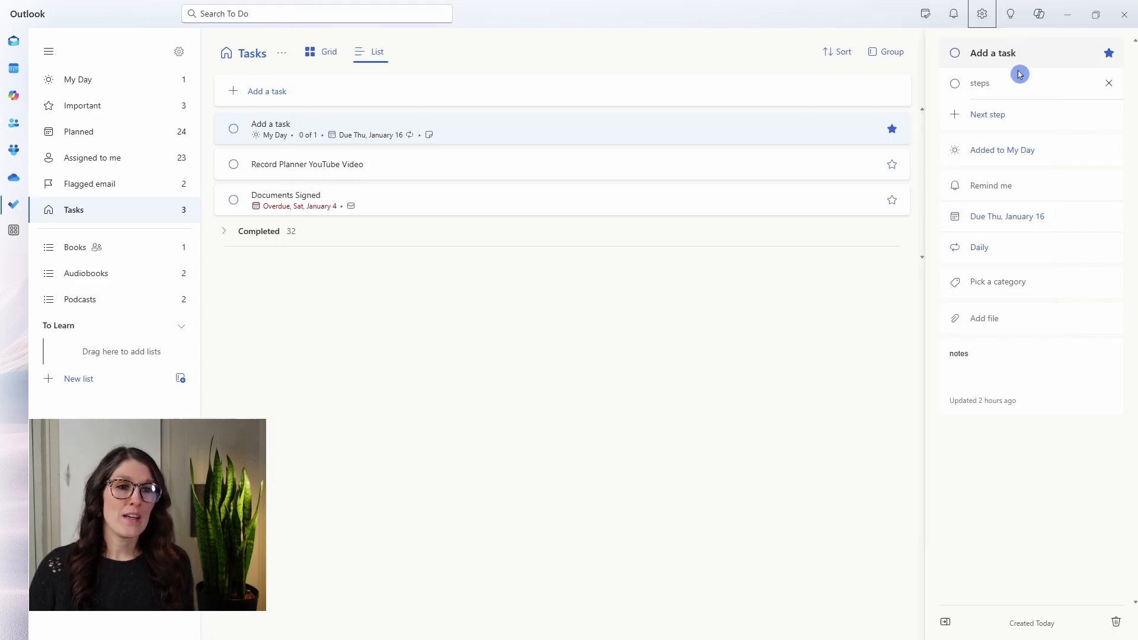
# Assign the Deep Work category to the "Add a task" item
pyautogui.click(997, 286)
pyautogui.click(1028, 320)
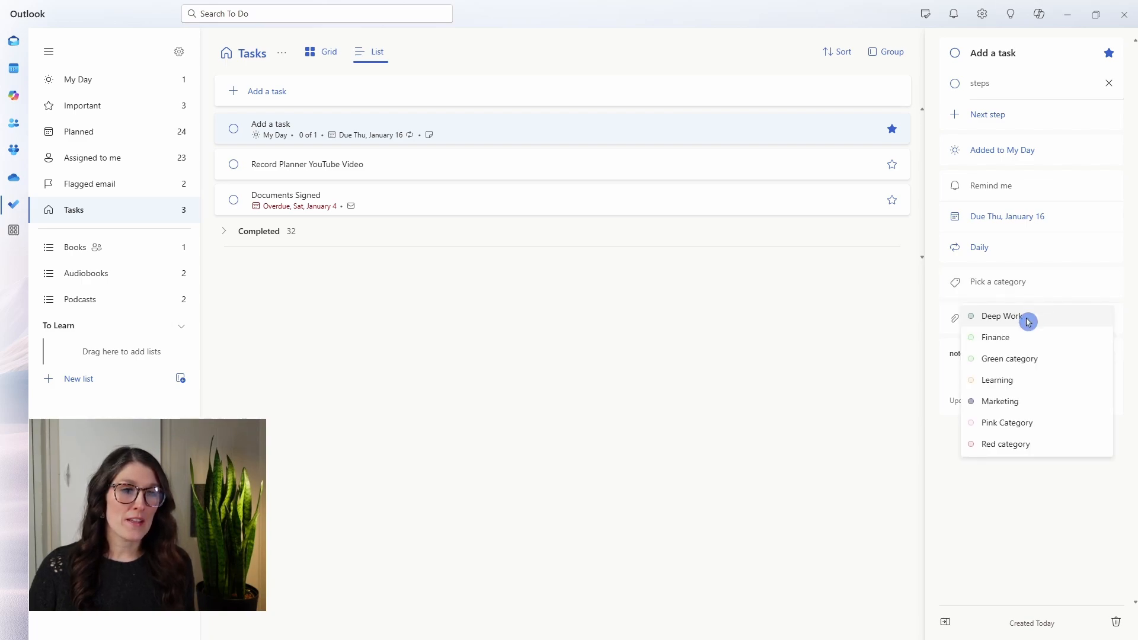
# Search the To Do tasks for the category "deep work"
pyautogui.click(1009, 548)
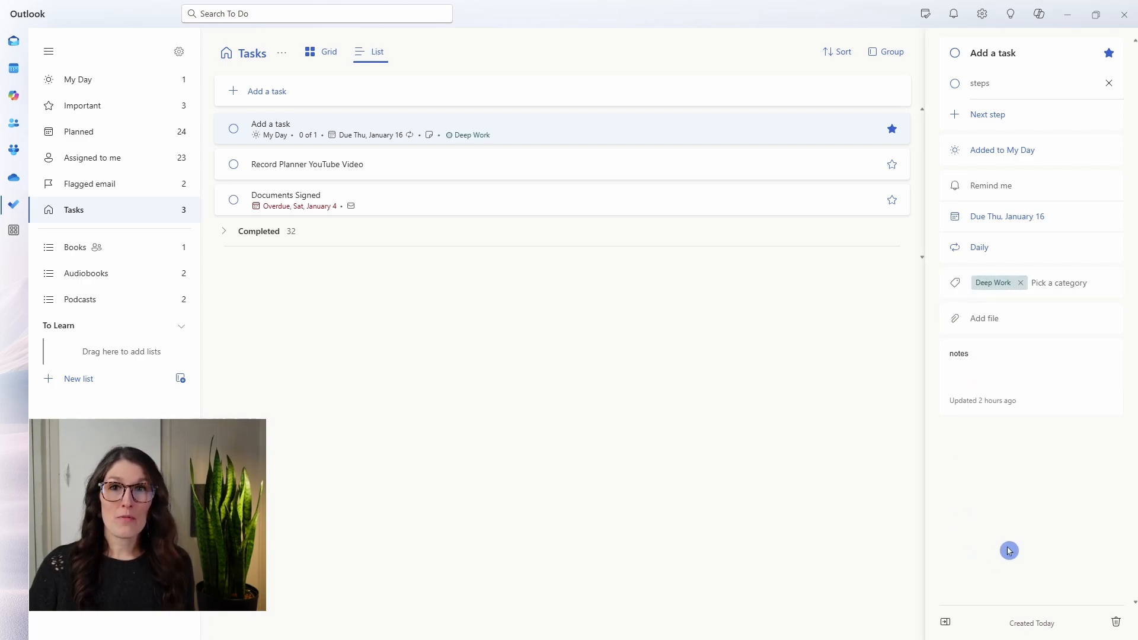
pyautogui.click(381, 12)
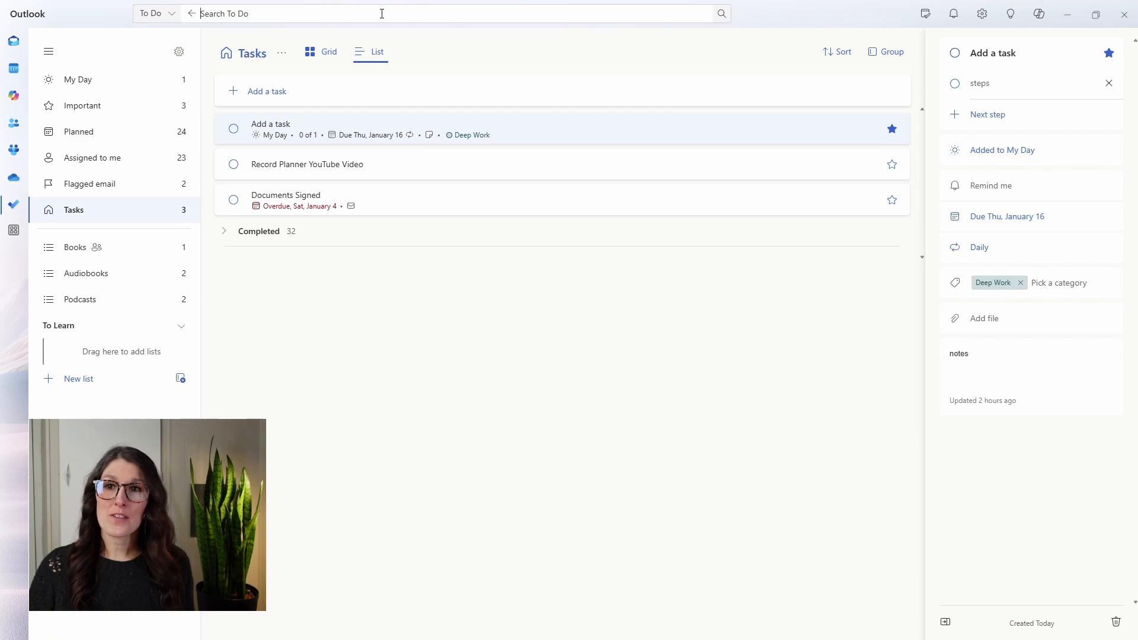
pyautogui.write('deep work')
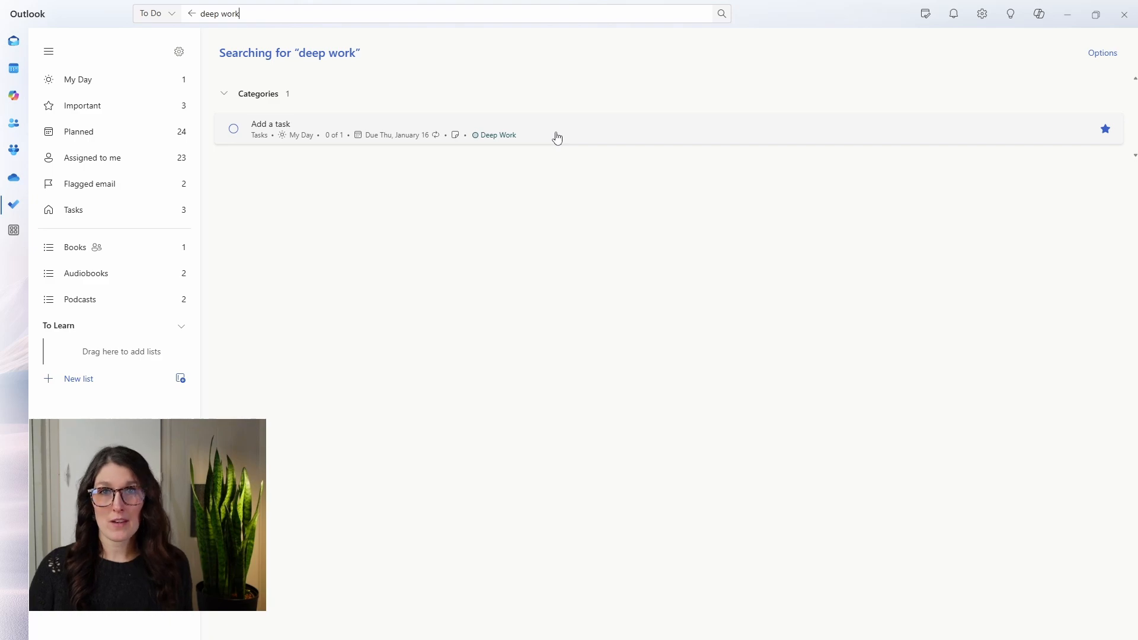
# Open a new calendar event on Tuesday, January 14 at 6:00 PM in the full form and review its category choices
pyautogui.click(535, 224)
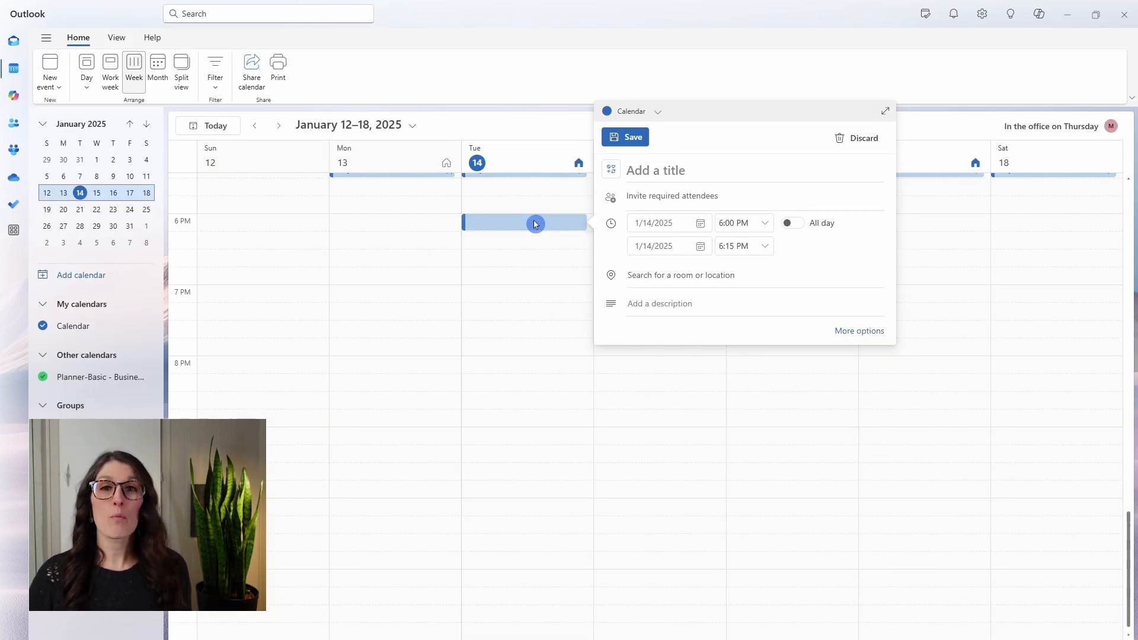
pyautogui.click(890, 112)
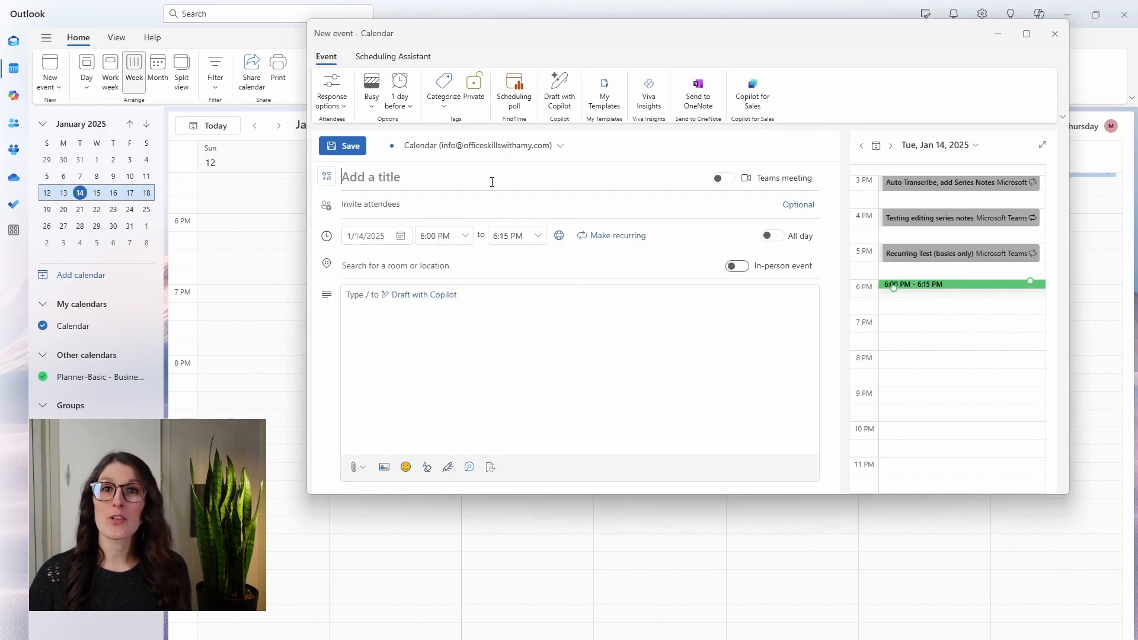
pyautogui.click(450, 108)
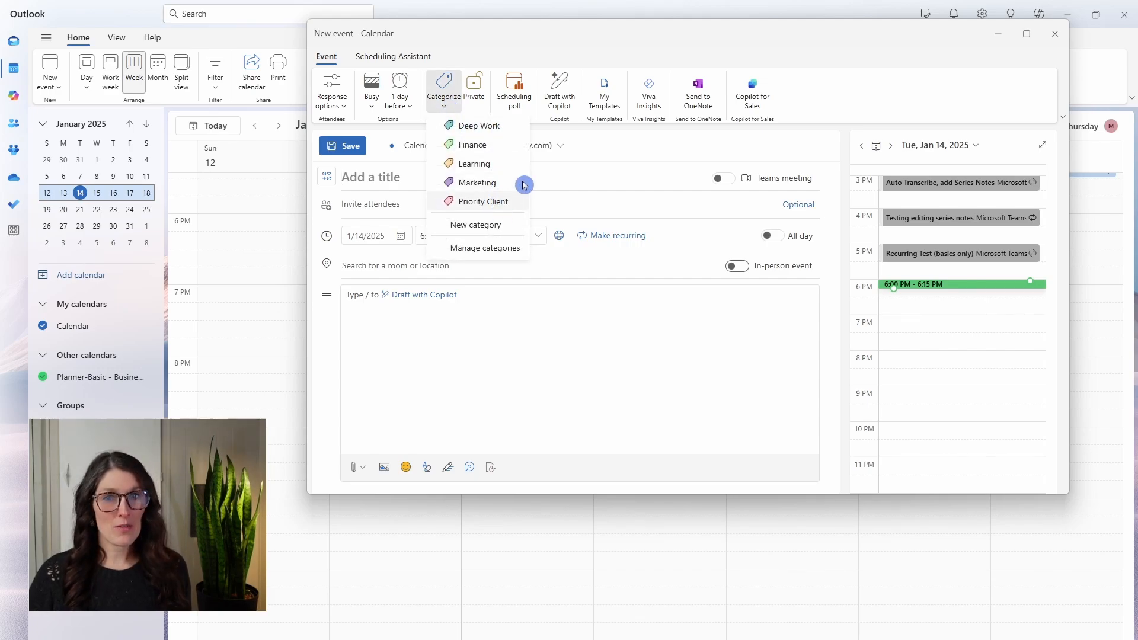
pyautogui.click(635, 144)
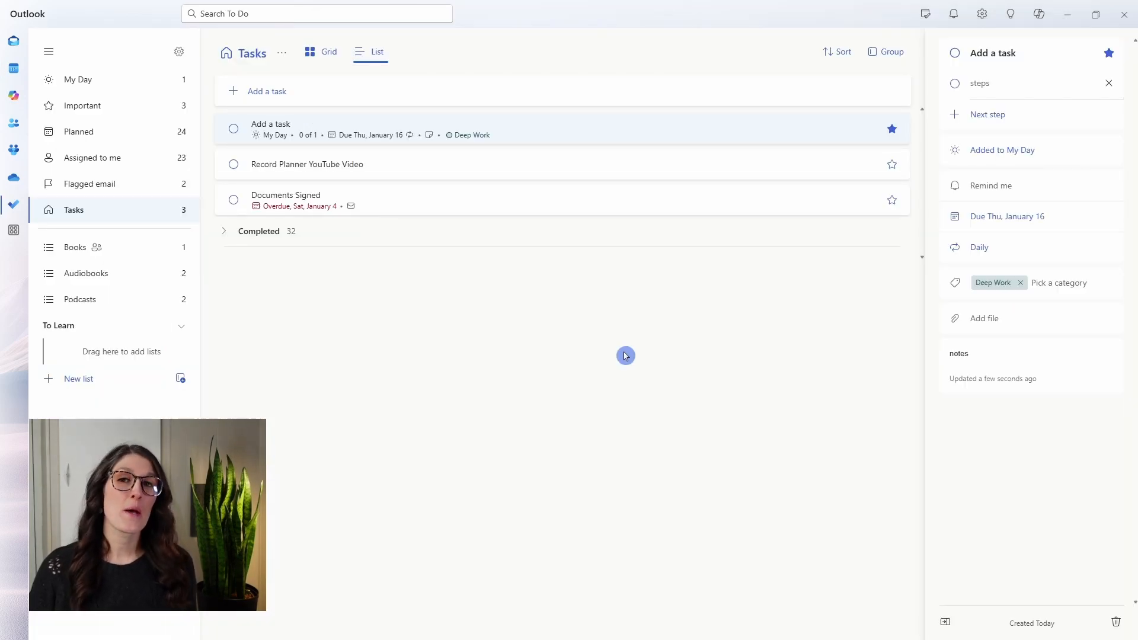
# Append "#hashtag" to the notes of the "Add a task" item and use that tag to search for matching tasks
pyautogui.click(1013, 357)
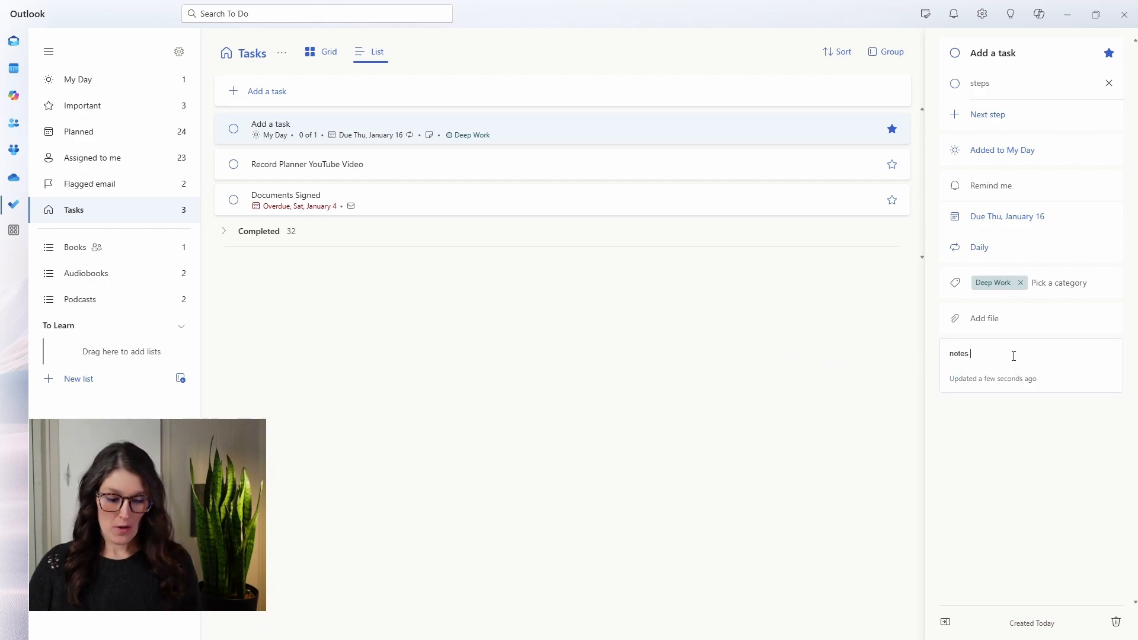
pyautogui.write('#hashtag')
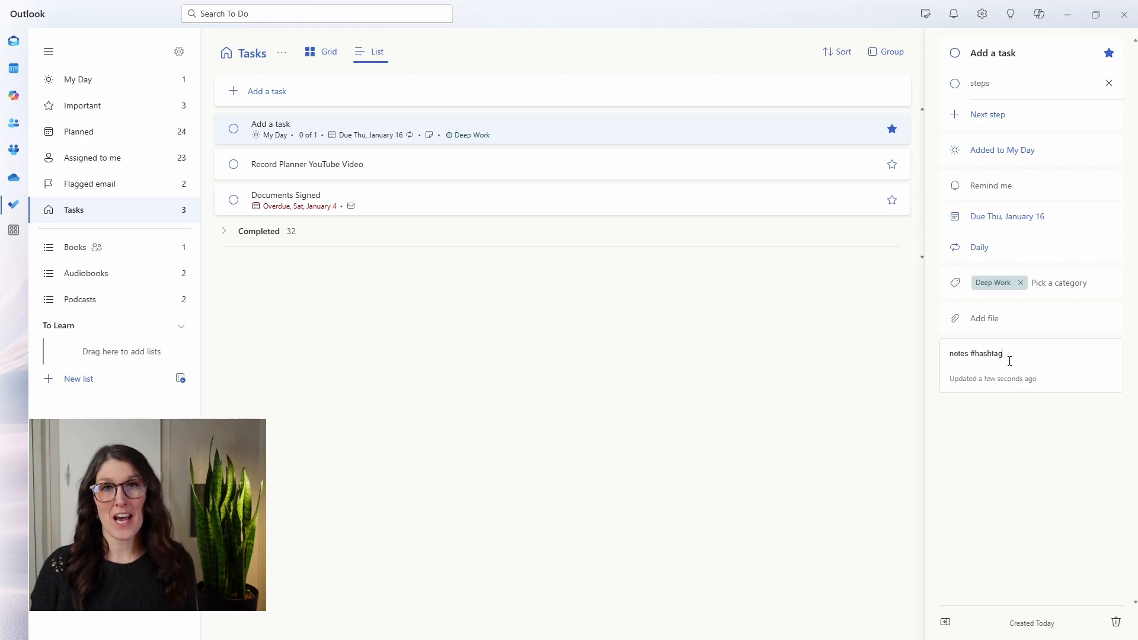
pyautogui.click(967, 367)
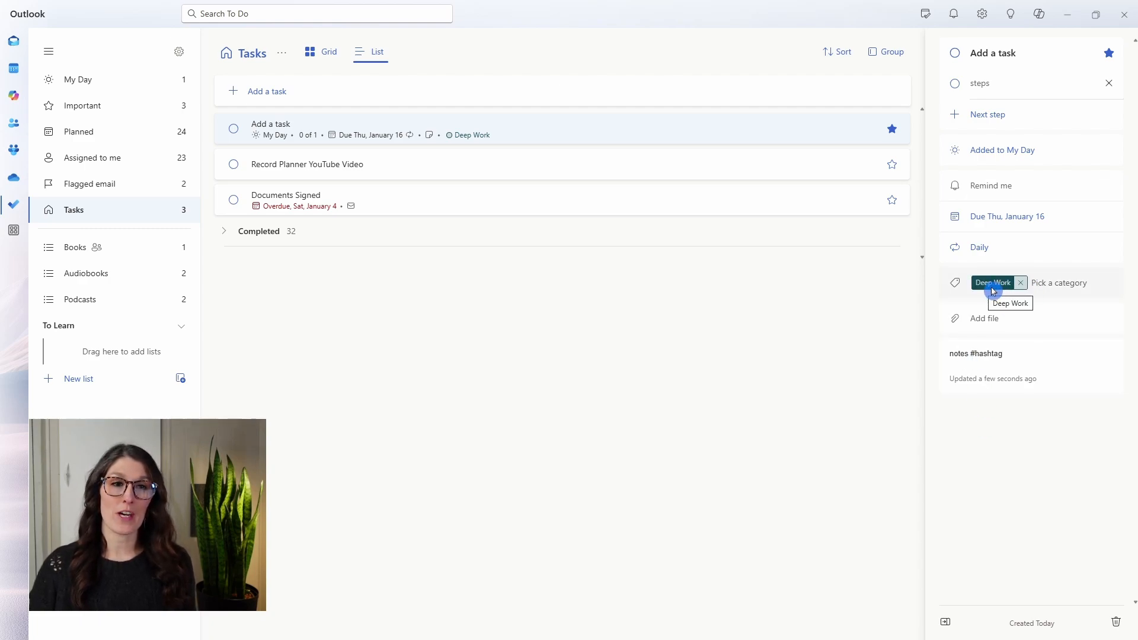
pyautogui.click(994, 431)
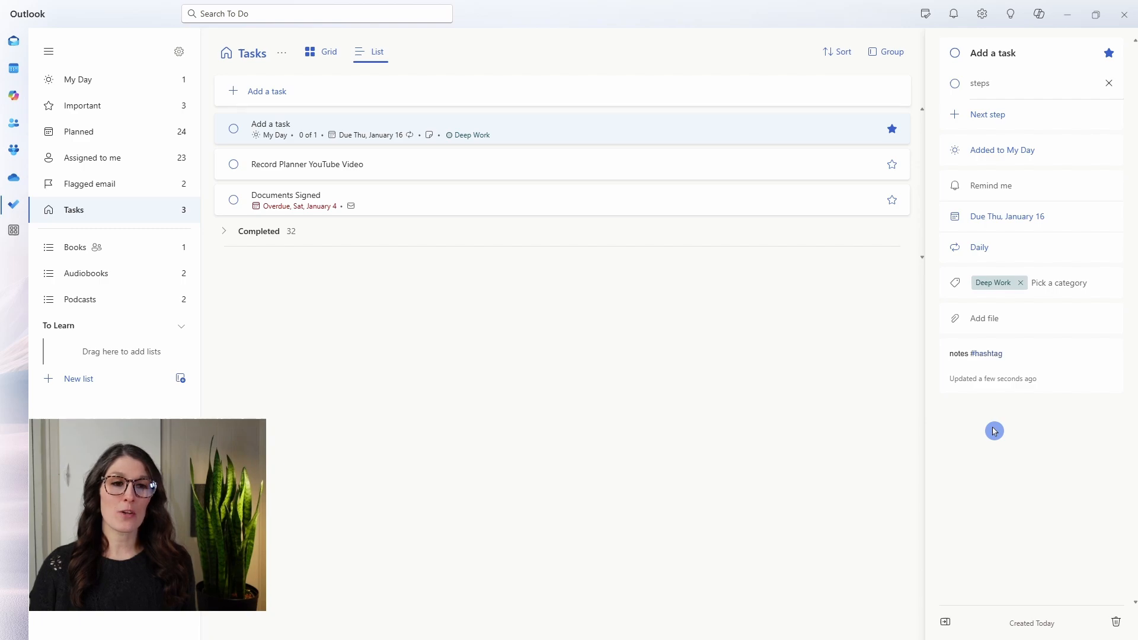
pyautogui.click(987, 355)
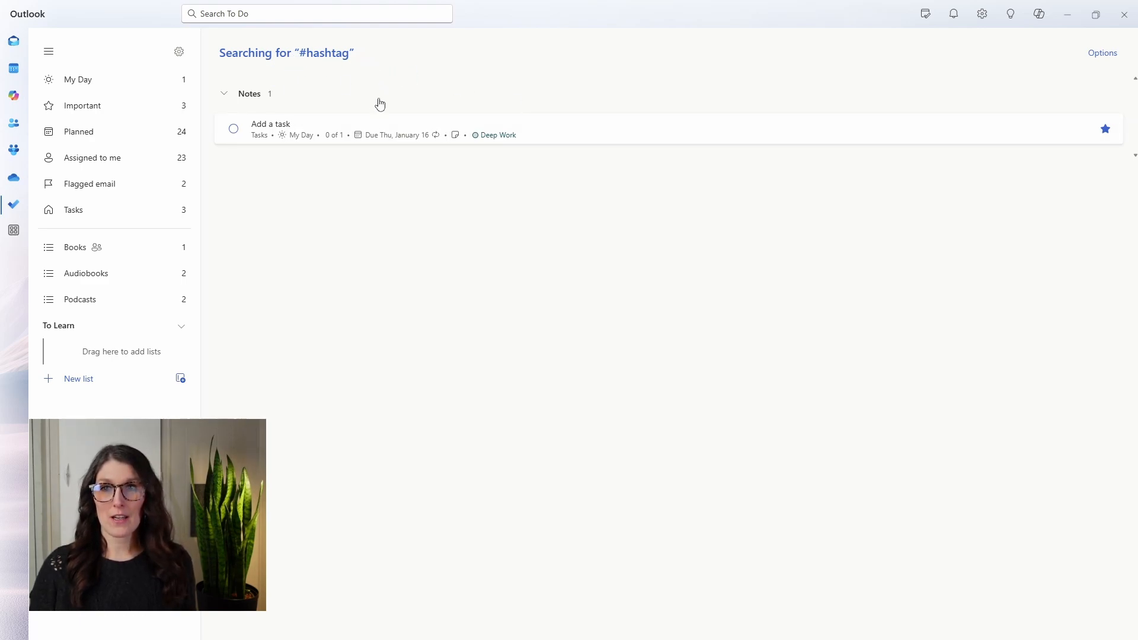
# Open the "Add a task" item from the hashtag search results and append "#hashtag" to its title
pyautogui.click(341, 133)
pyautogui.click(1046, 57)
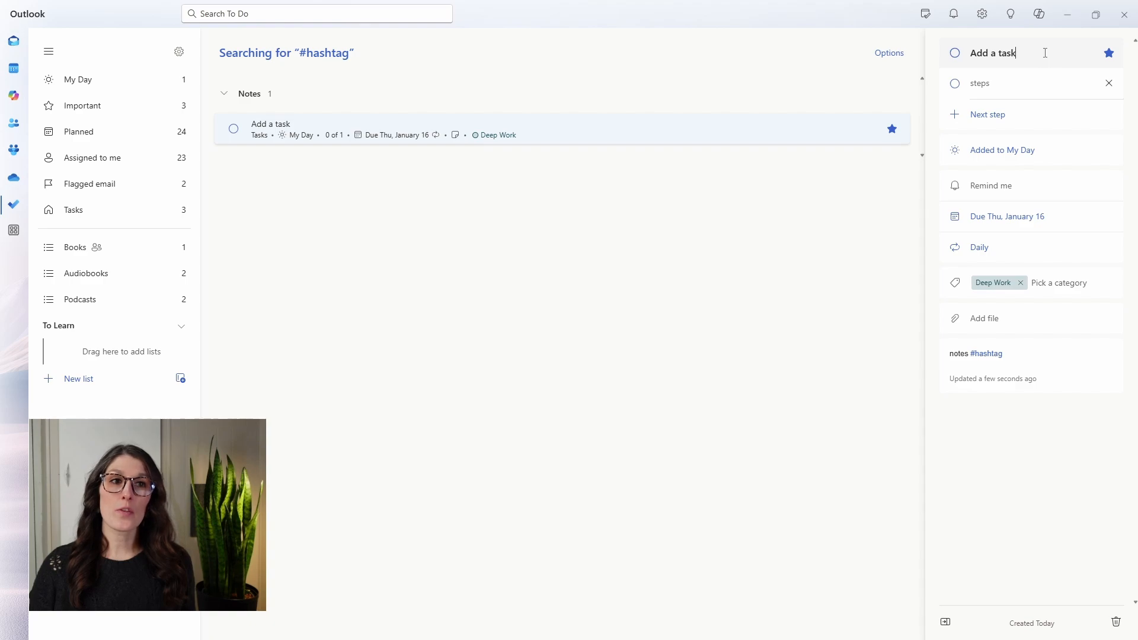
pyautogui.write('#hashtag')
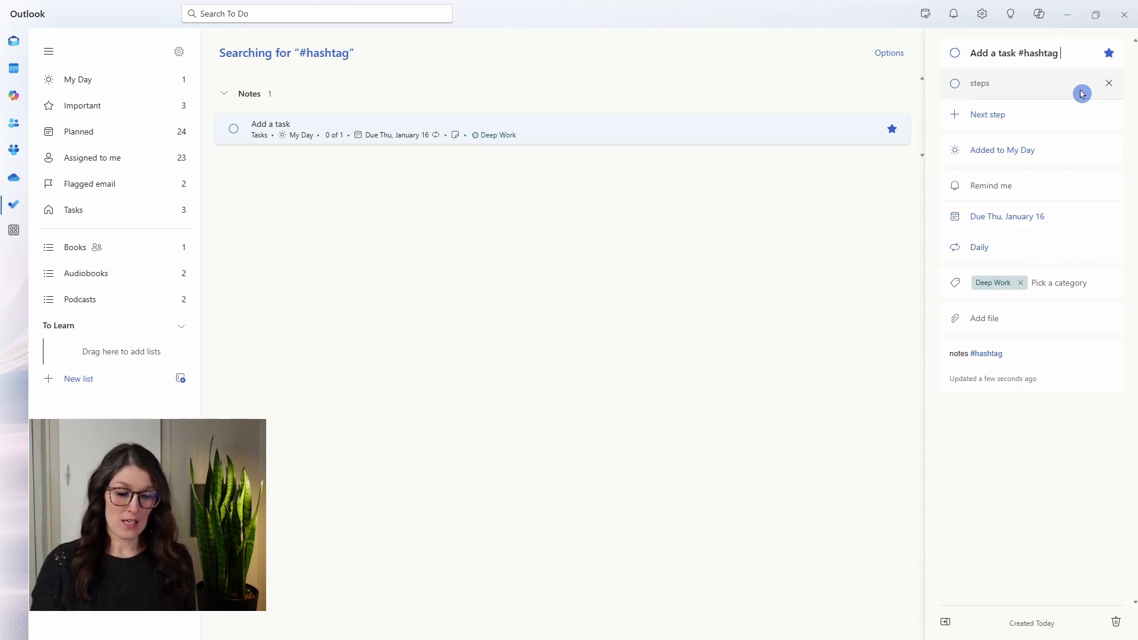
pyautogui.click(1034, 440)
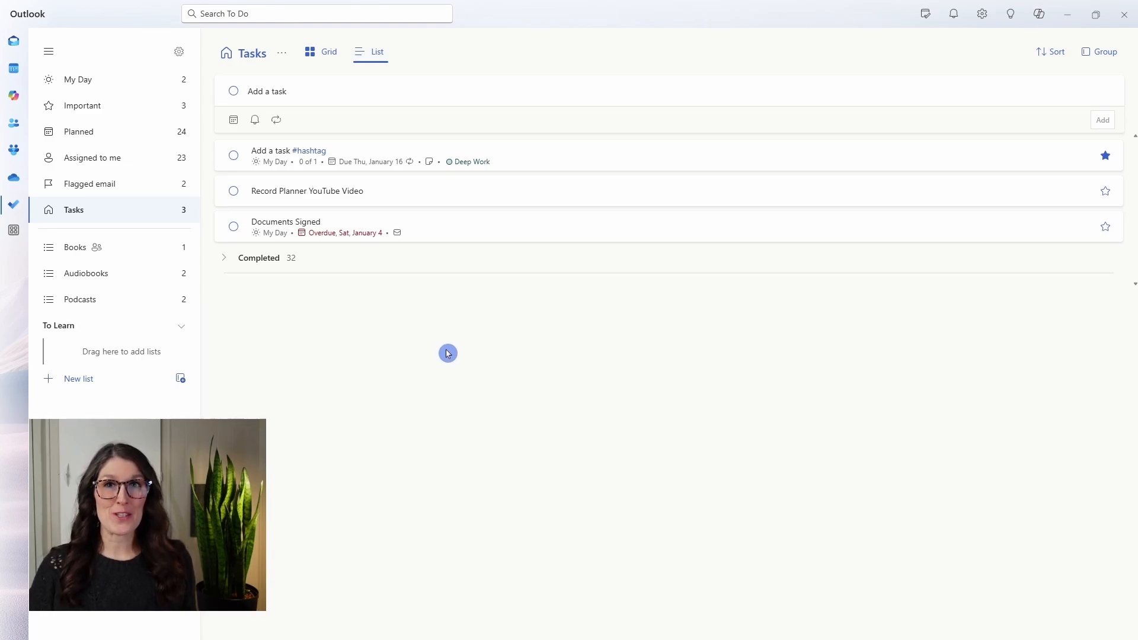
# Open My Day and add the suggested "Engage with Media" task to it
pyautogui.click(136, 85)
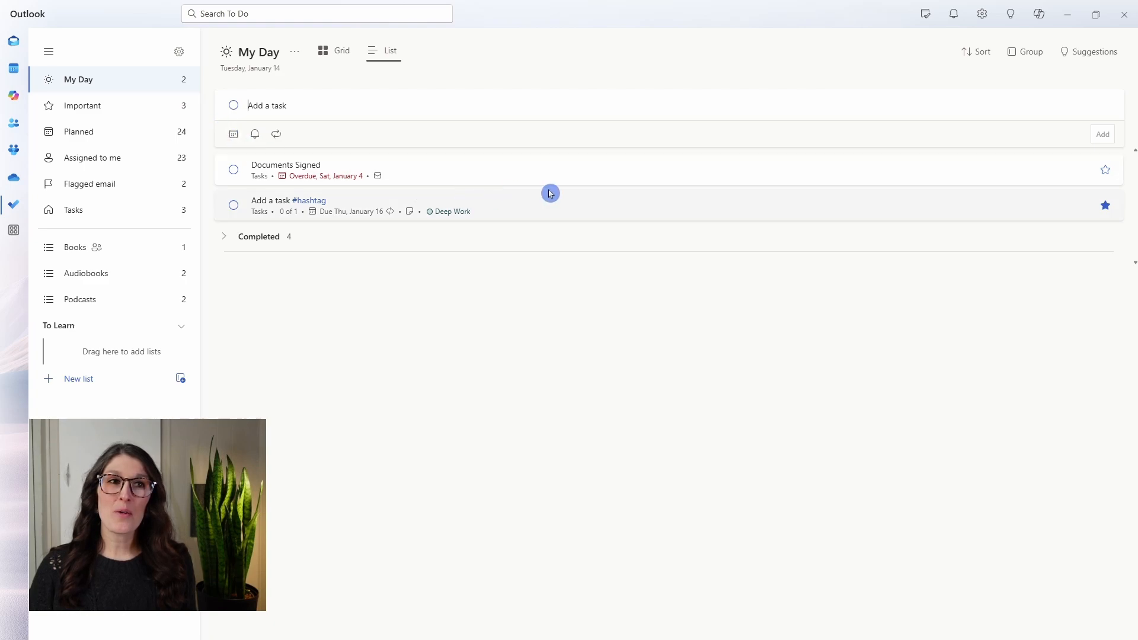
pyautogui.click(1092, 55)
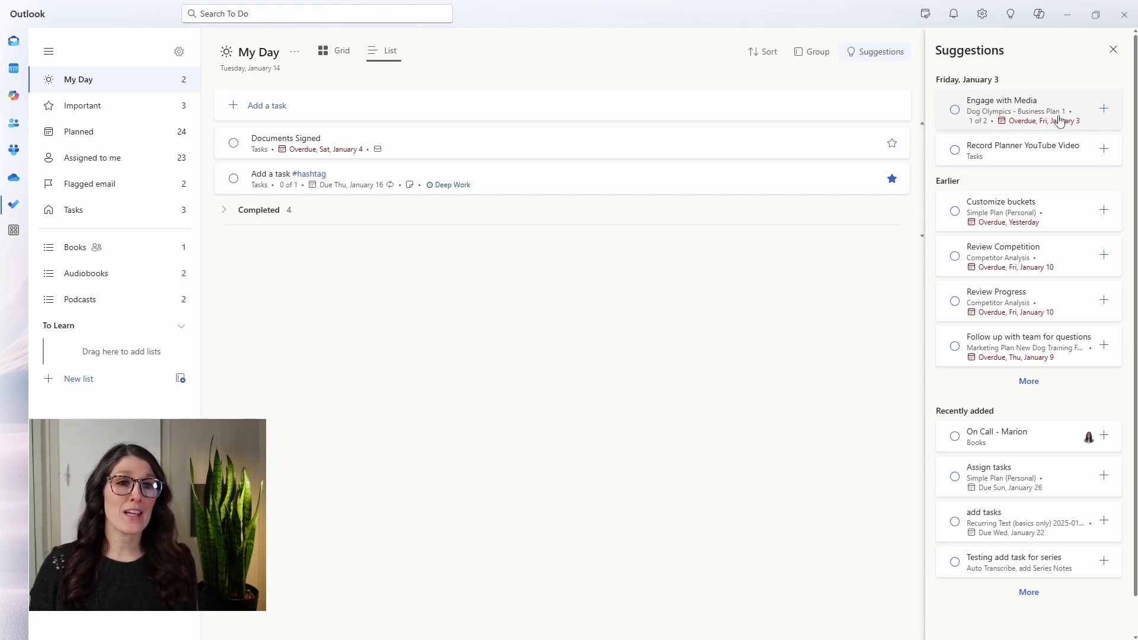
pyautogui.click(1106, 112)
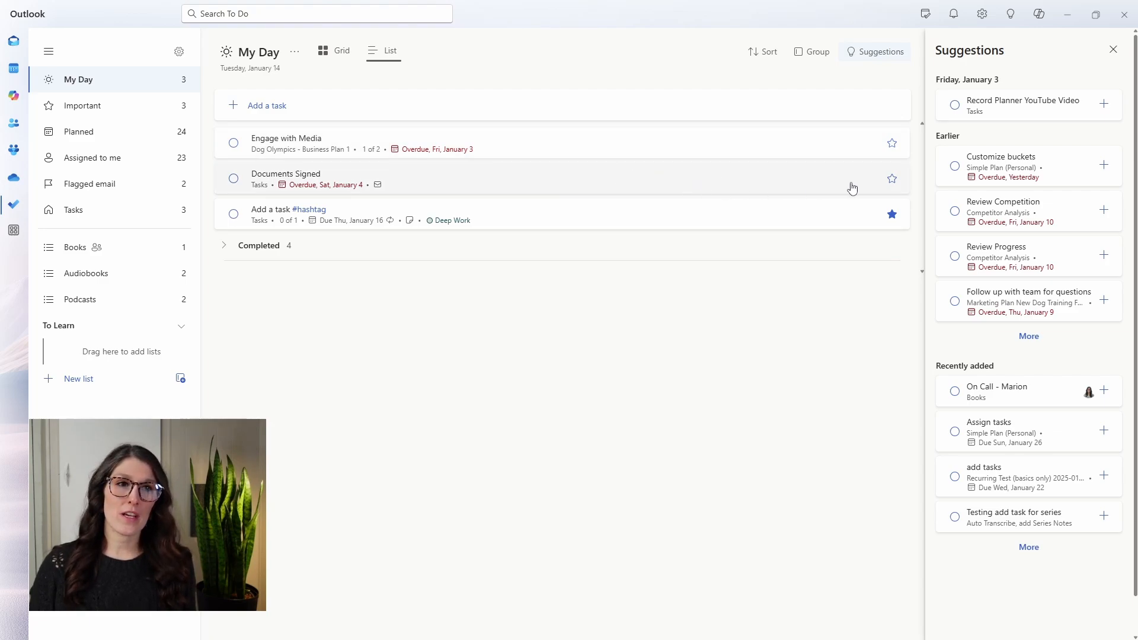
pyautogui.rightClick(1040, 110)
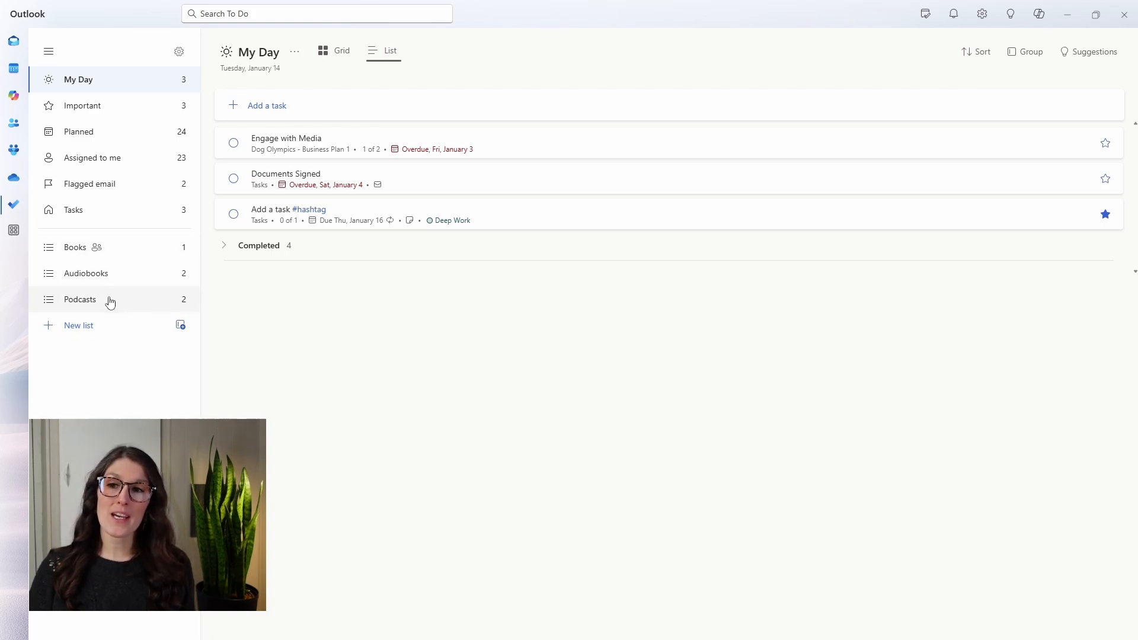
# Create a new list named Groceries and add the task "Pasta" to it
pyautogui.click(87, 337)
pyautogui.write('Gro')
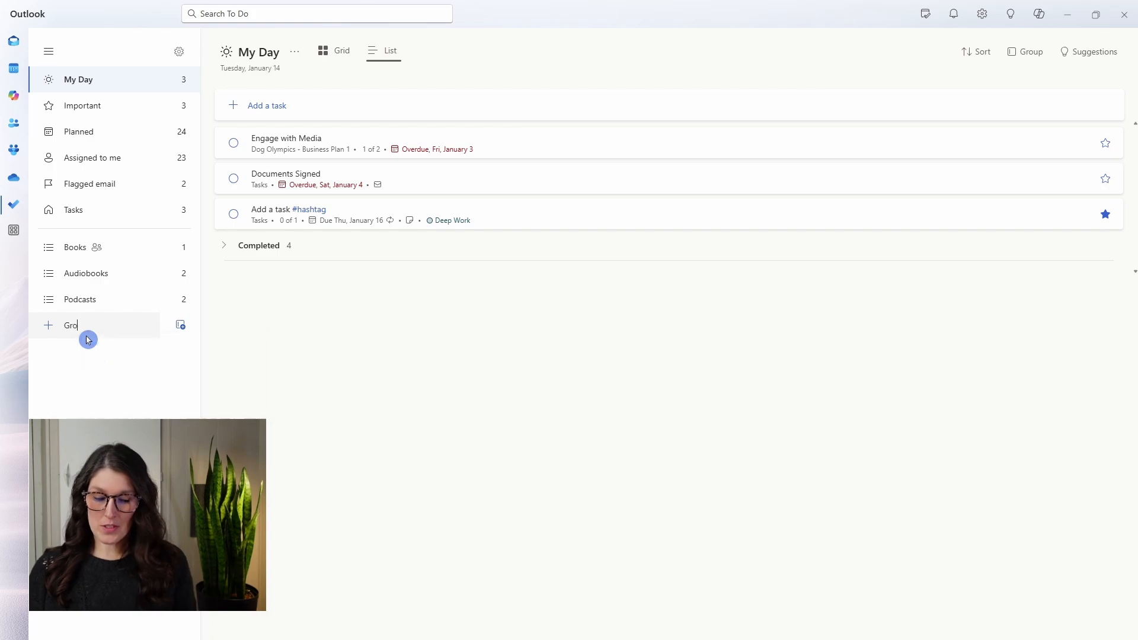
pyautogui.write('ceries')
pyautogui.click(88, 339)
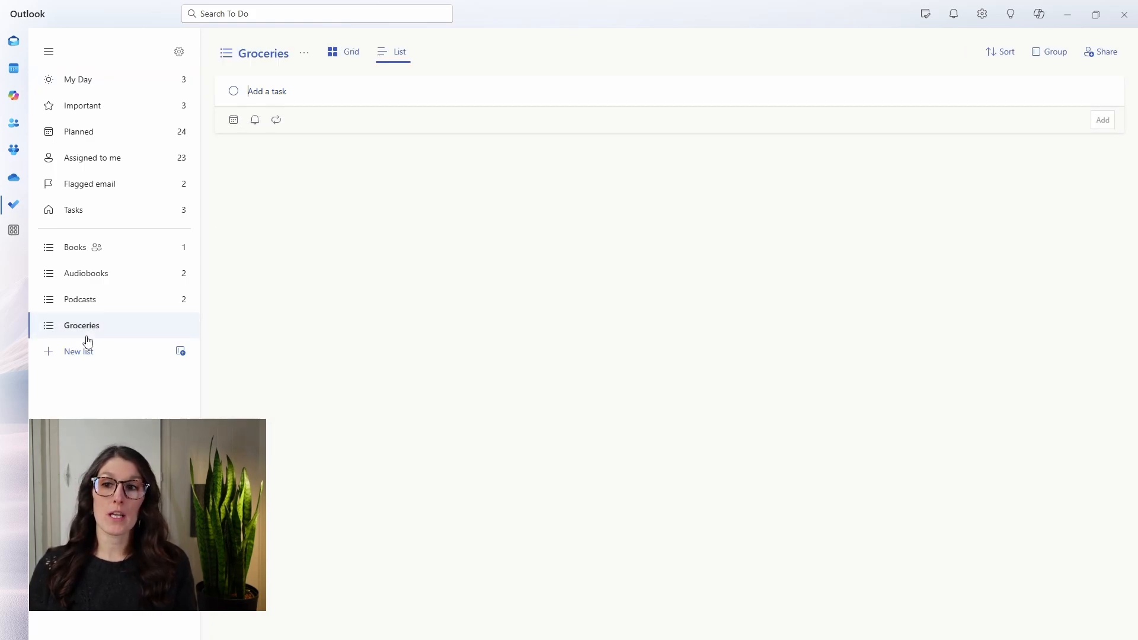
pyautogui.write('Pasta')
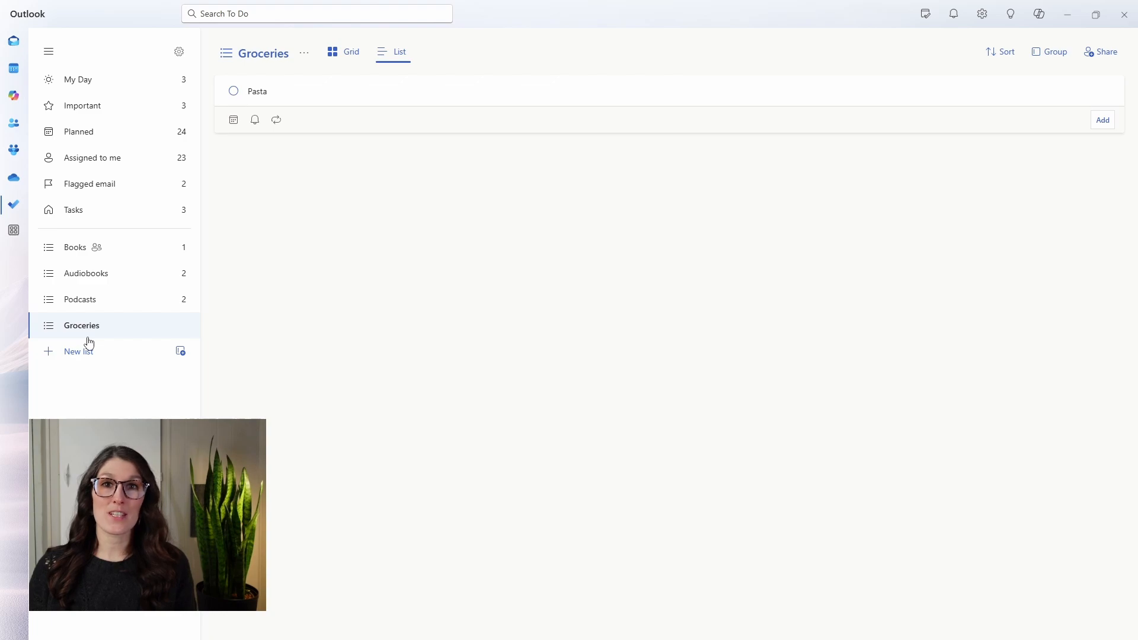
pyautogui.press('Return')
pyautogui.click(73, 395)
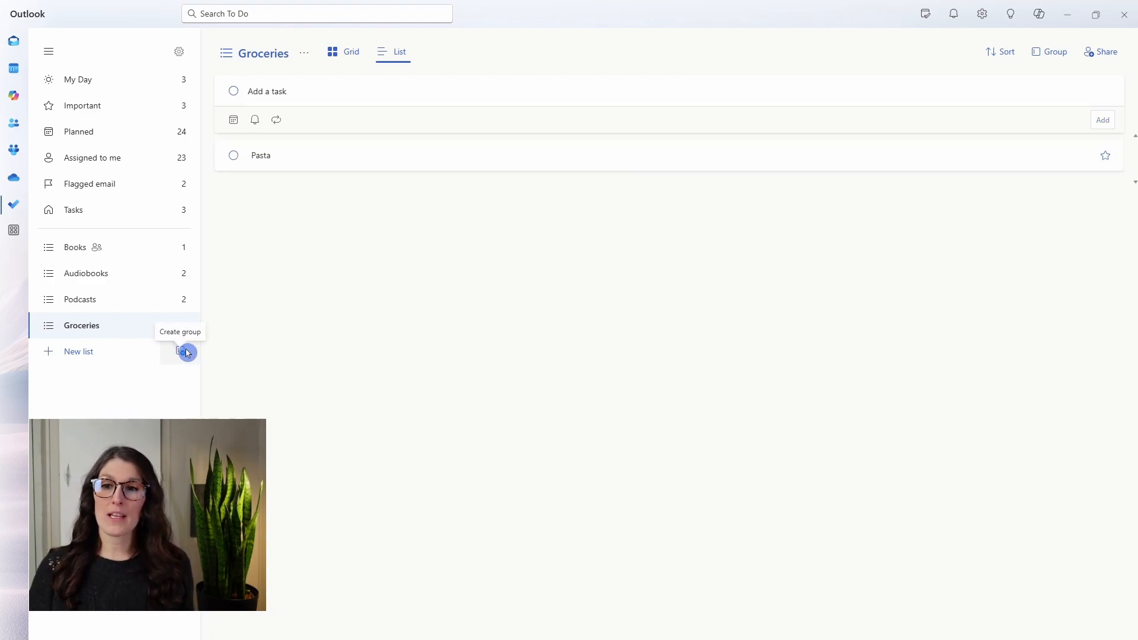
# Create a list group named "To Learn"
pyautogui.click(180, 351)
pyautogui.write('To')
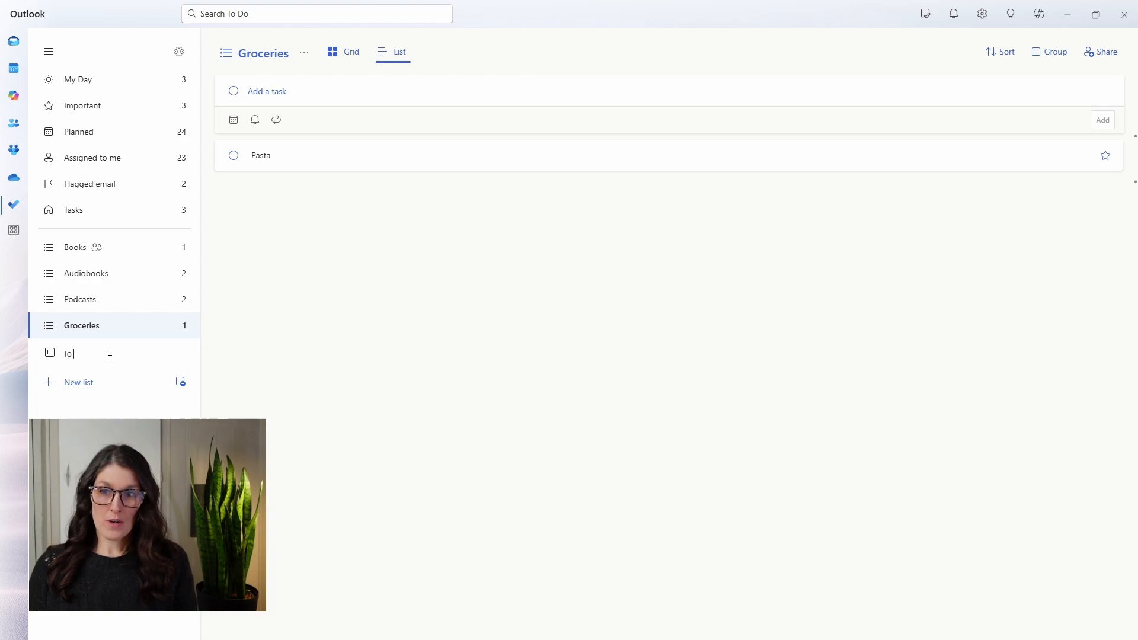
pyautogui.write(' Learn')
pyautogui.press('Return')
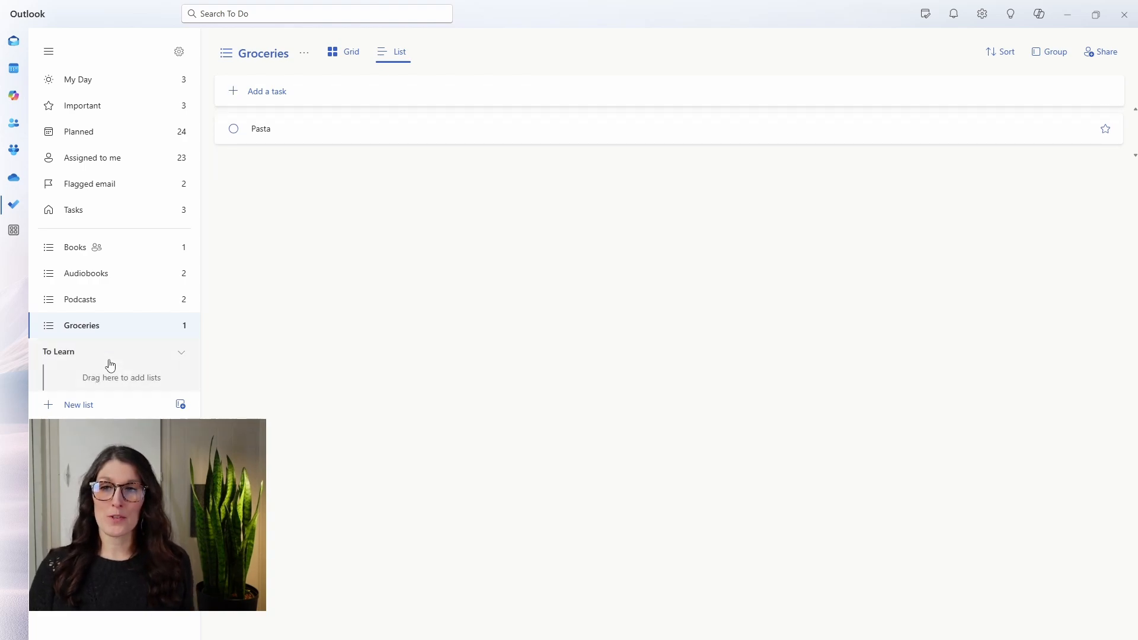
# Move the Books, Audiobooks and Podcasts lists into the To Learn group, and try collapsing and expanding the group
pyautogui.moveTo(104, 250); pyautogui.dragTo(117, 356)
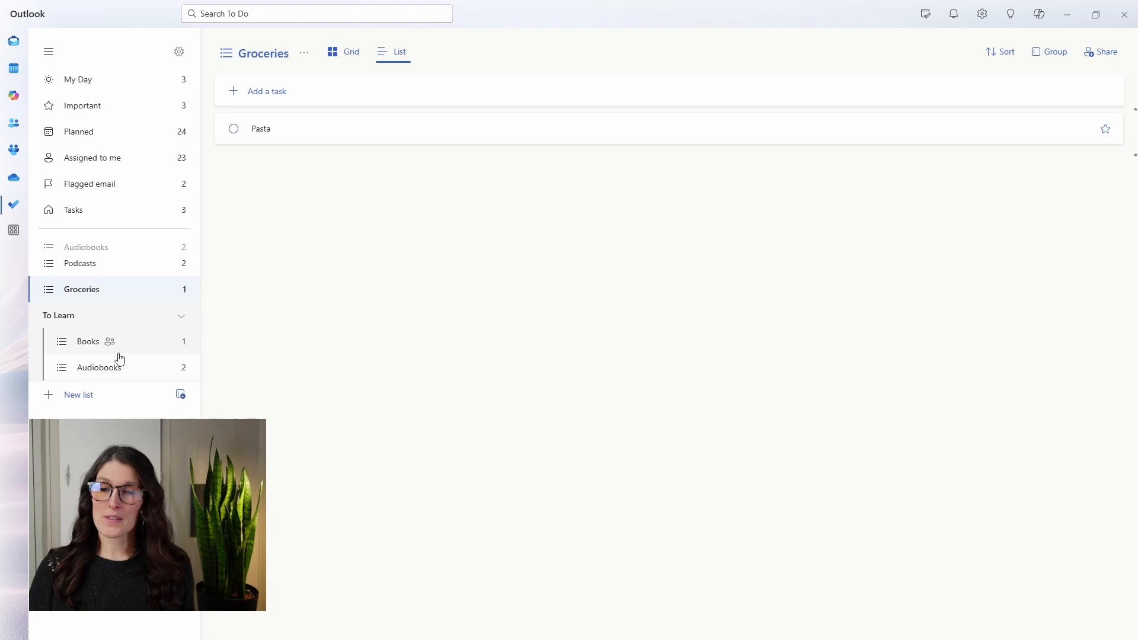
pyautogui.moveTo(101, 256); pyautogui.dragTo(91, 327)
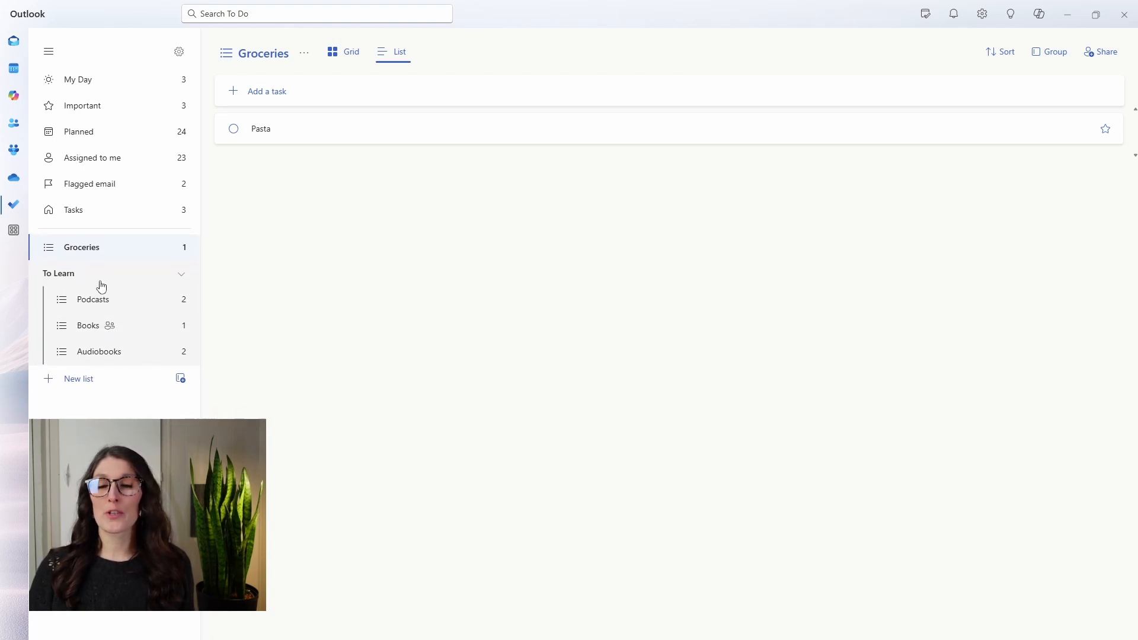
pyautogui.click(181, 276)
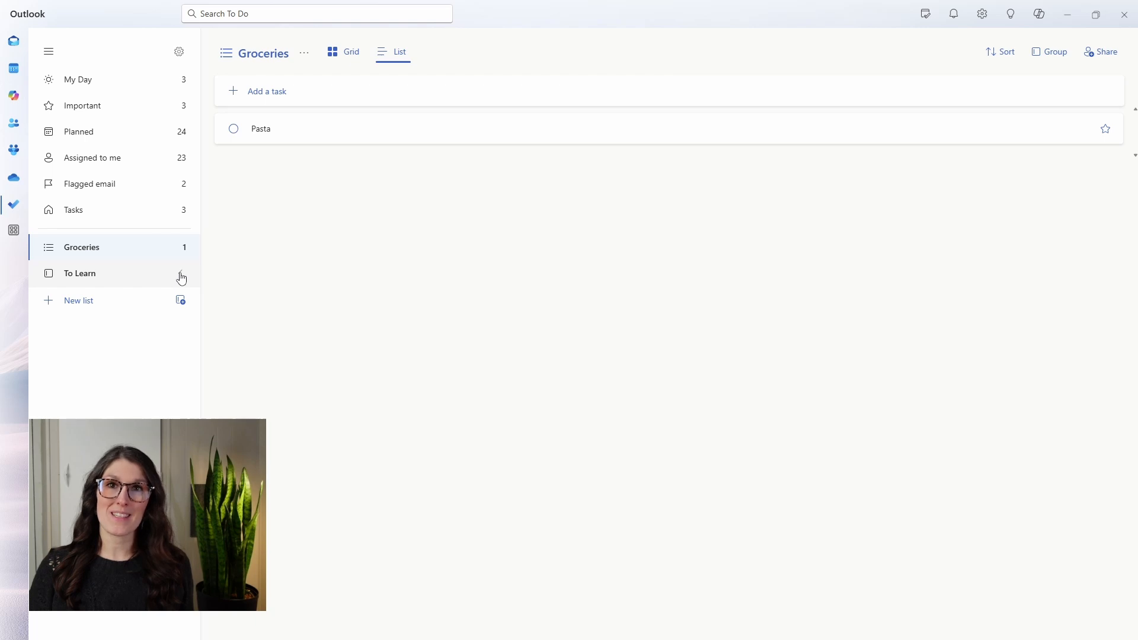
pyautogui.click(181, 277)
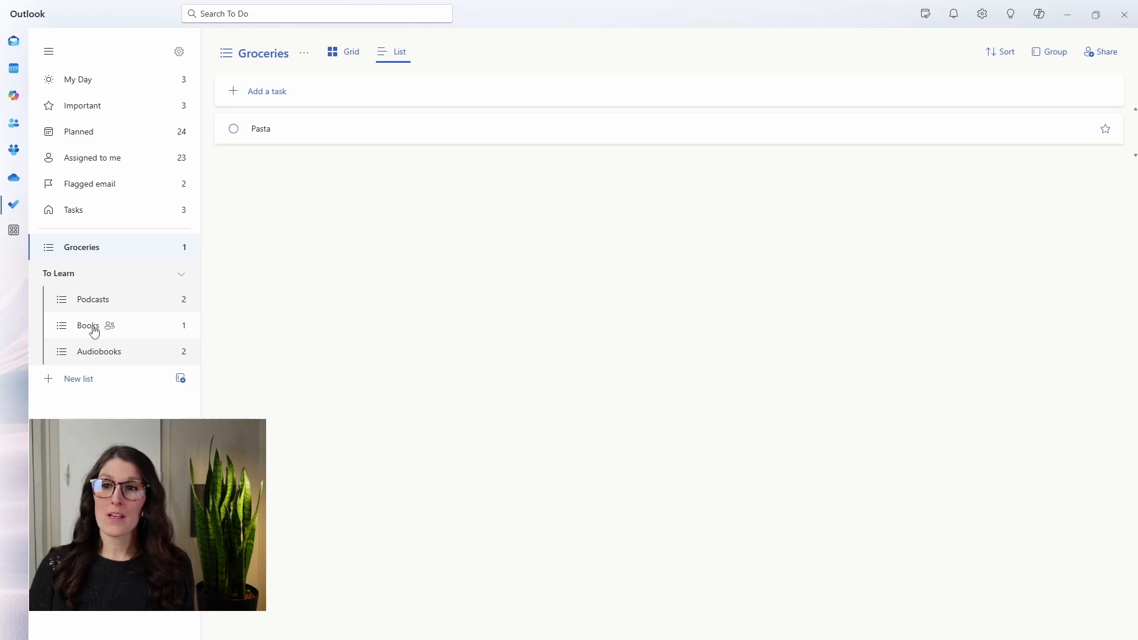
# Share the Groceries list by creating an invitation link and inviting via email, and join the list from the recipient's account
pyautogui.rightClick(140, 251)
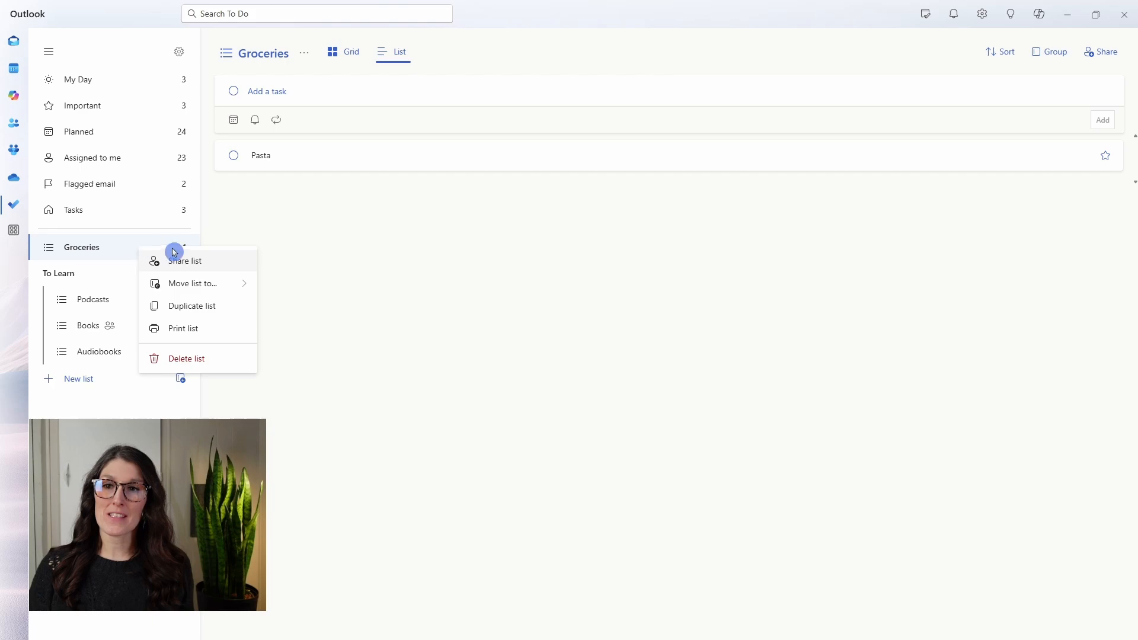
pyautogui.click(182, 264)
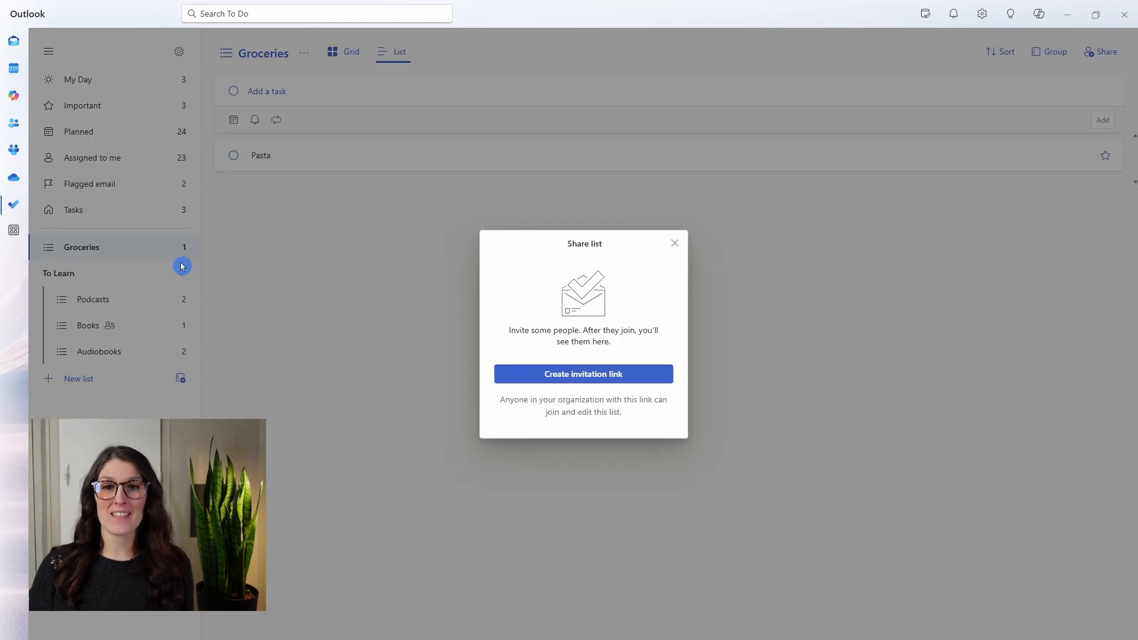
pyautogui.click(579, 383)
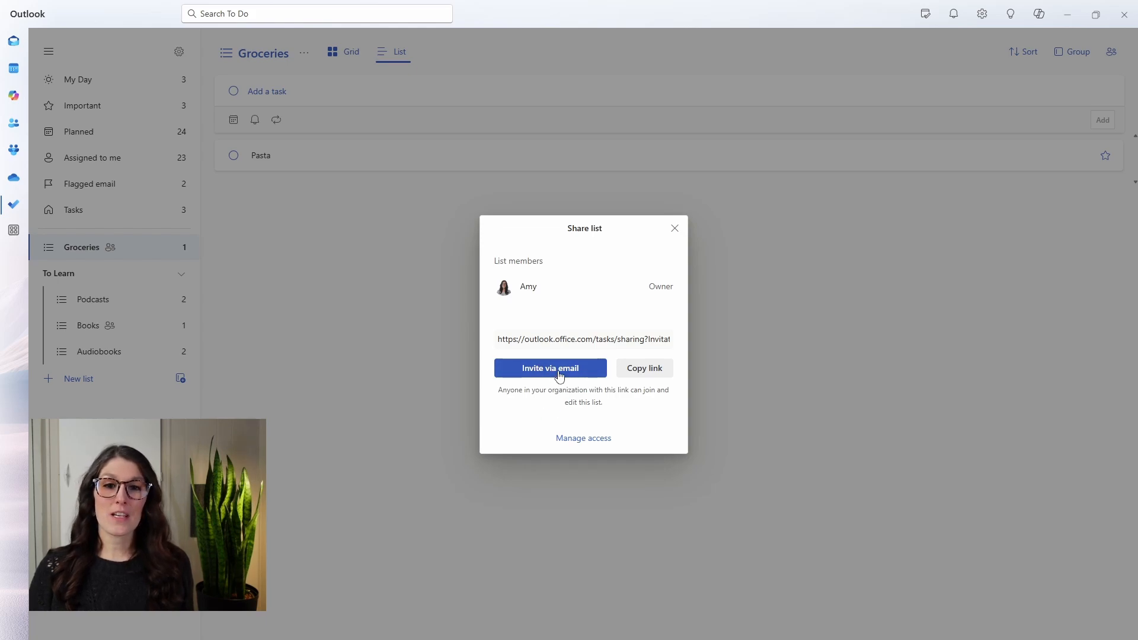
pyautogui.click(558, 375)
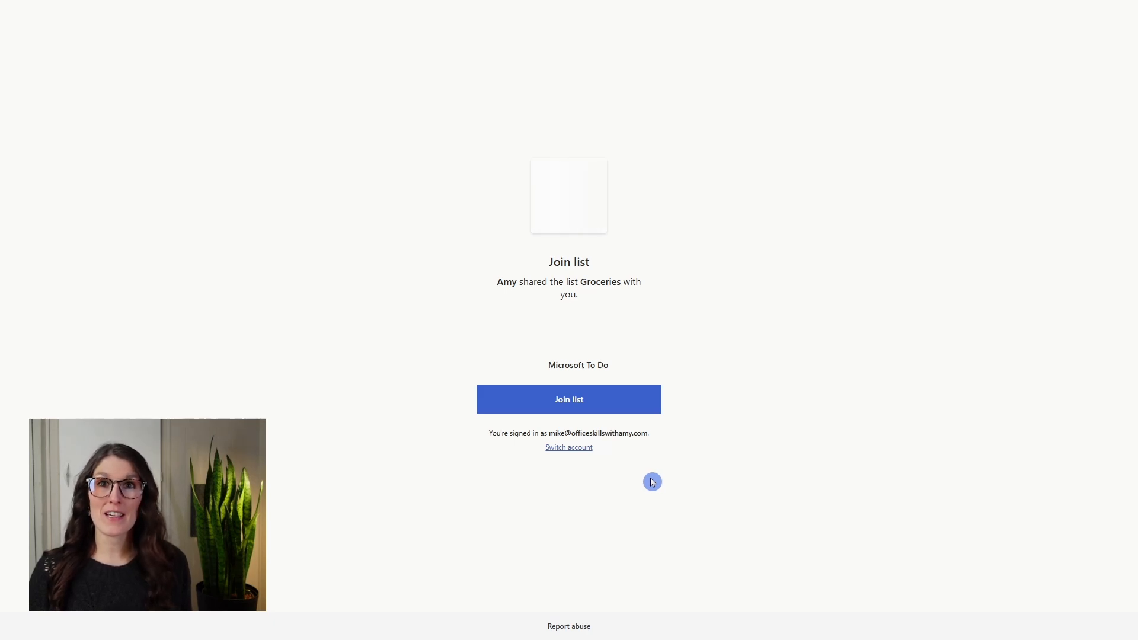
pyautogui.click(562, 401)
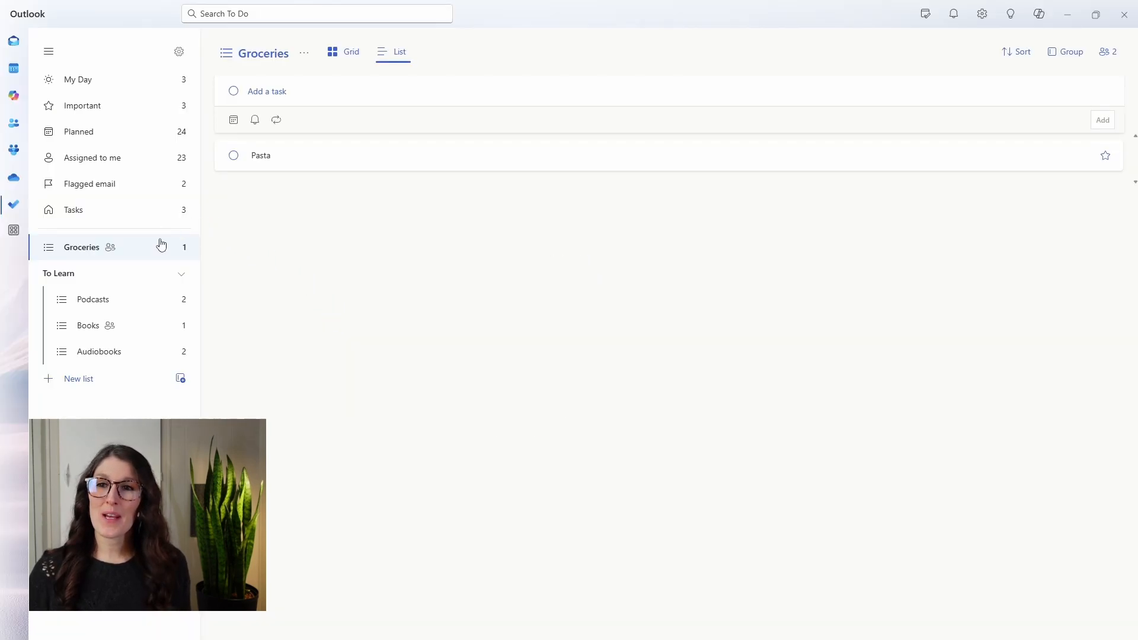
# Review the sharing options of the Groceries list, including its members, invitation link and access management
pyautogui.rightClick(158, 255)
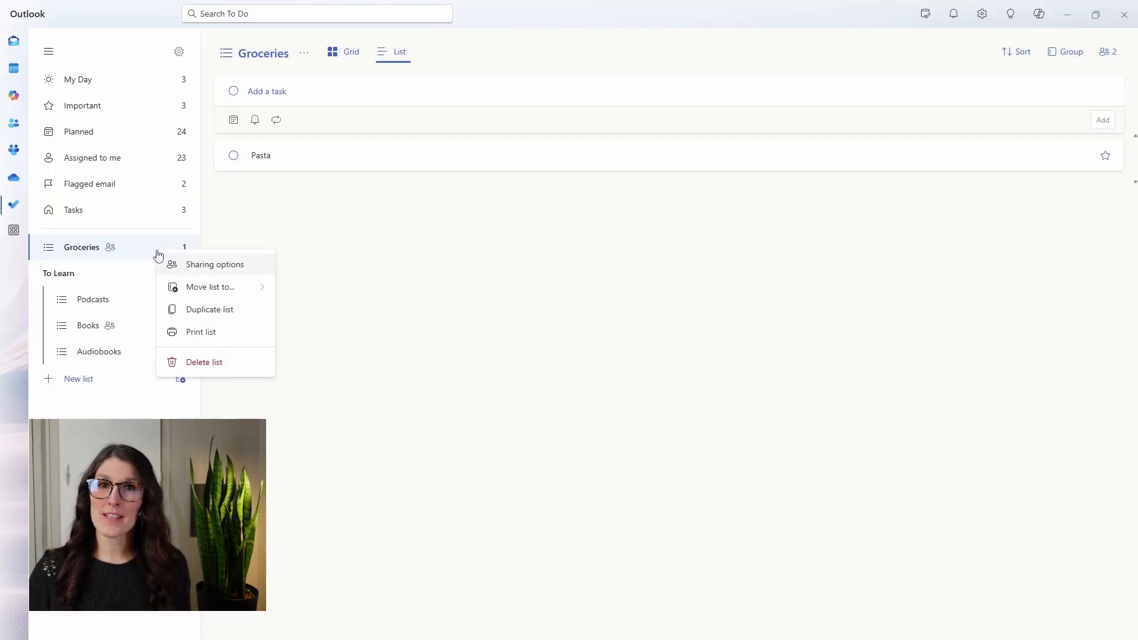
pyautogui.click(210, 269)
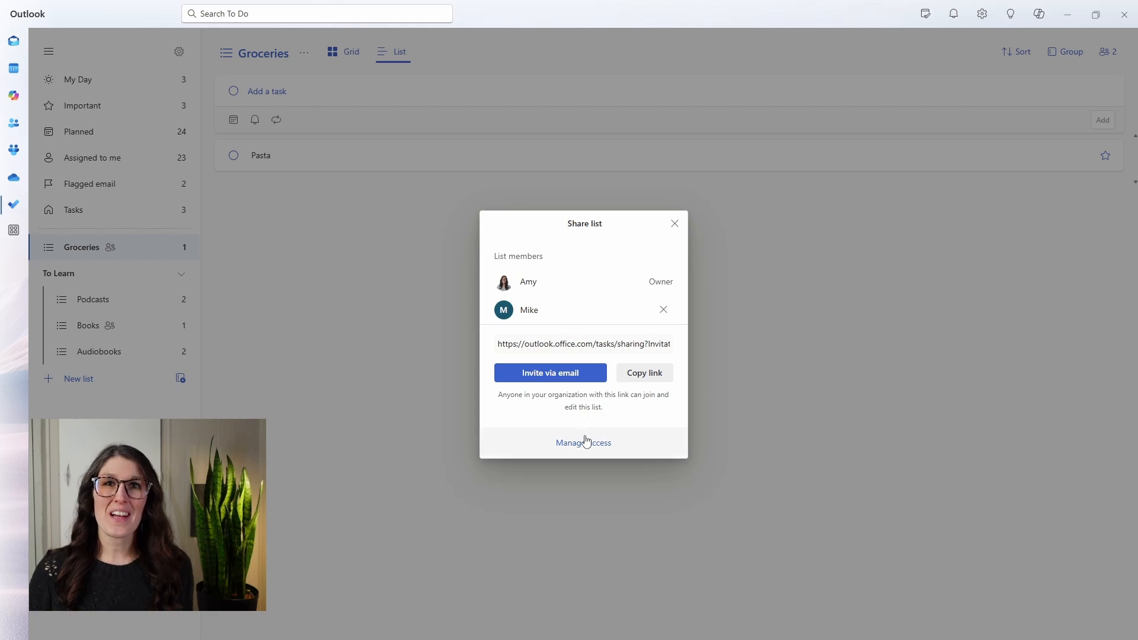
pyautogui.click(674, 223)
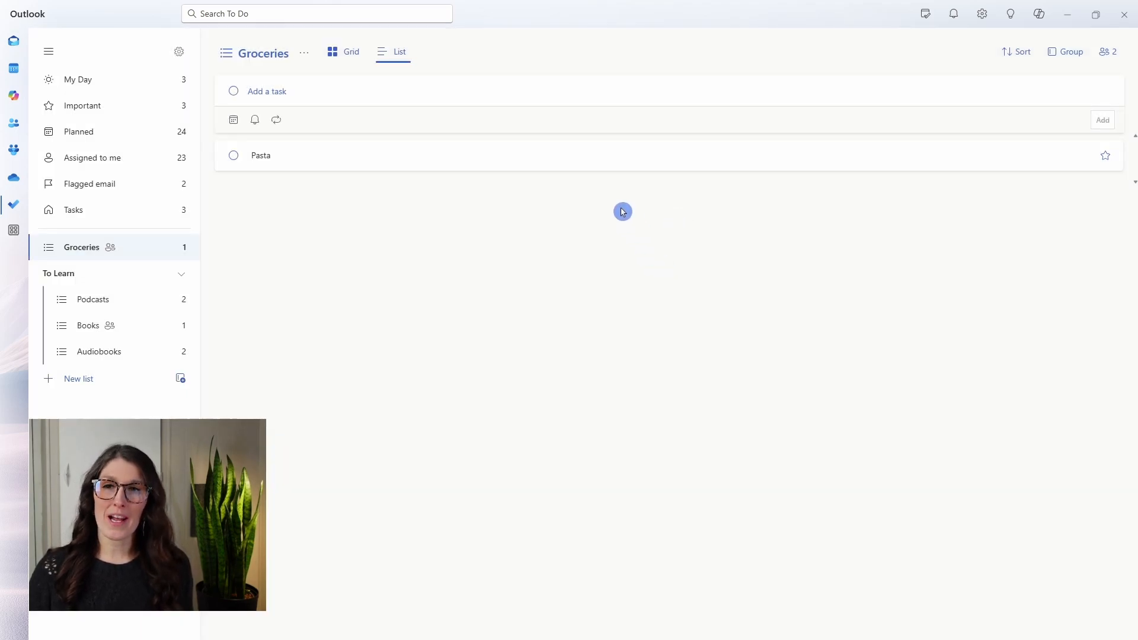
# Assign the Pasta task to the other list member, and view its details among the assigned tasks in that member's To Do account
pyautogui.click(469, 167)
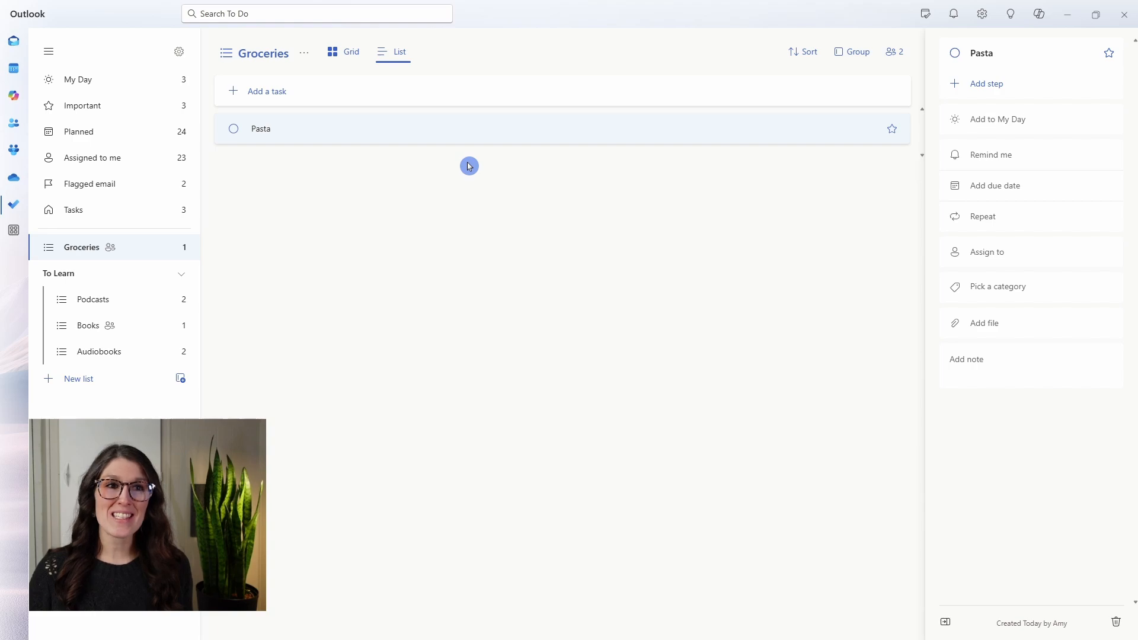
pyautogui.click(983, 259)
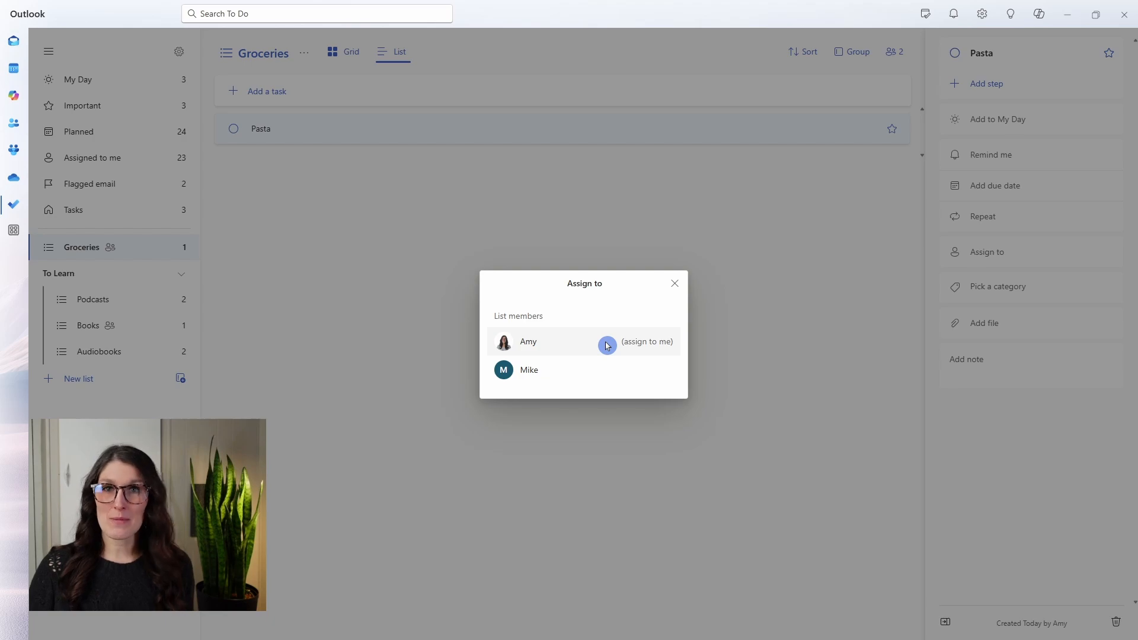
pyautogui.click(543, 374)
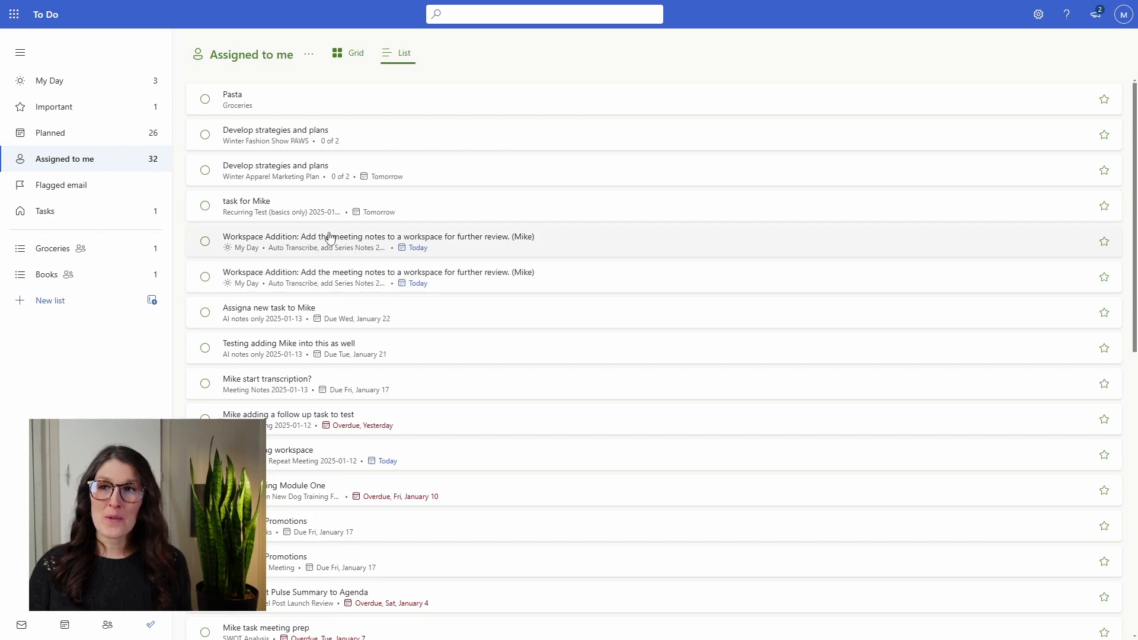
pyautogui.click(299, 102)
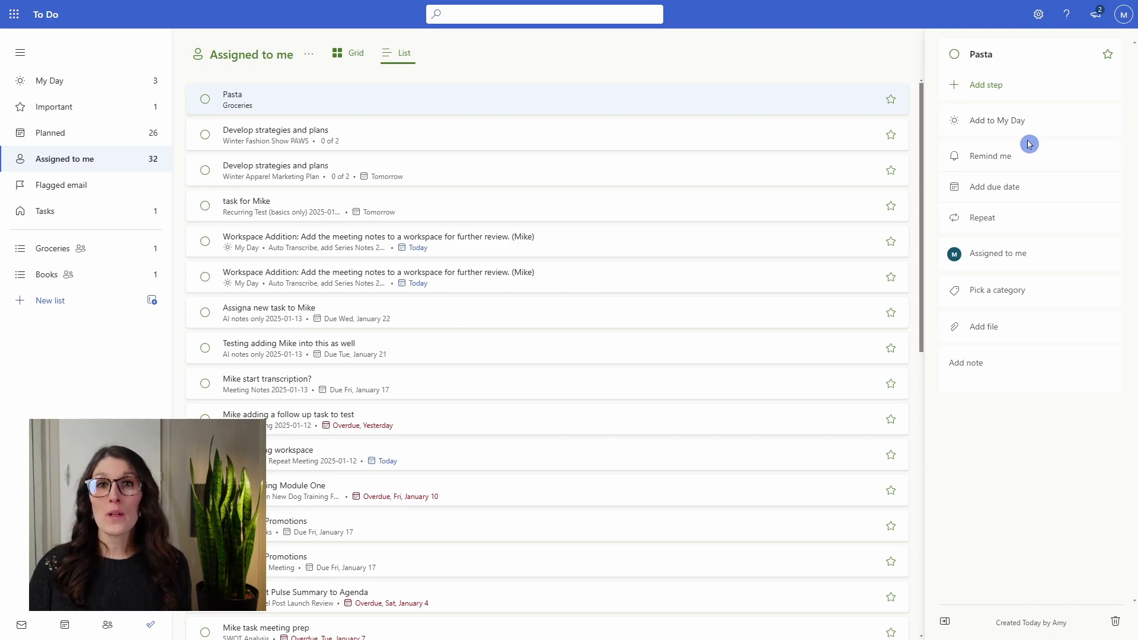
# Add the task "Onion" to the shared Groceries list from the invited member's account
pyautogui.click(114, 250)
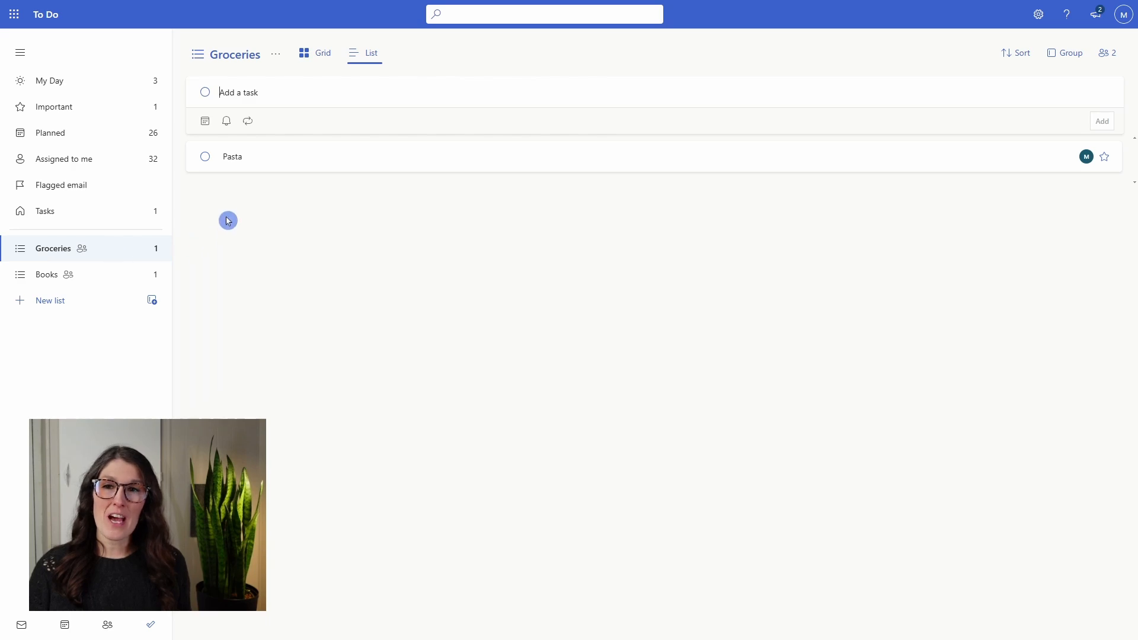
pyautogui.write('Onion')
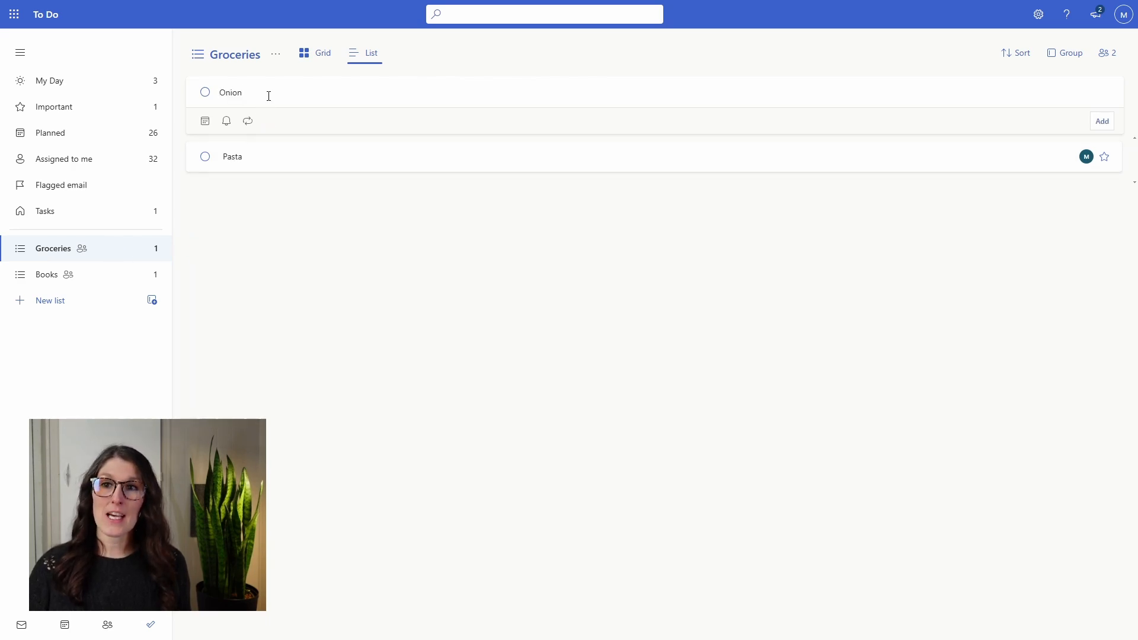
pyautogui.press('Tab')
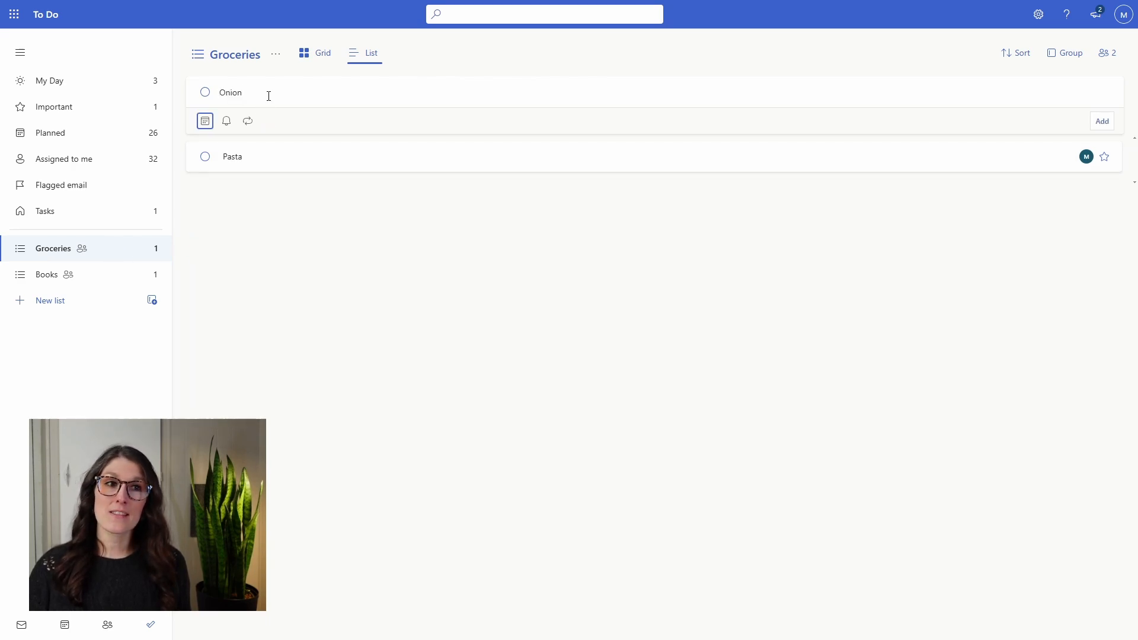
pyautogui.click(1102, 121)
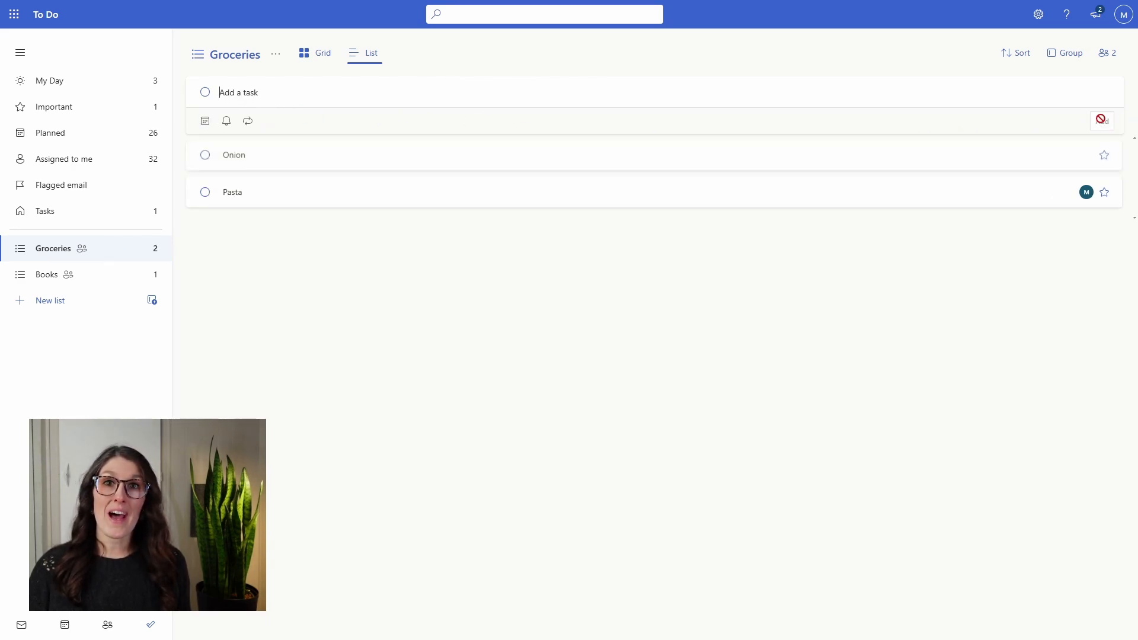
# Assign the Onion task to the list owner and close the task details
pyautogui.click(967, 156)
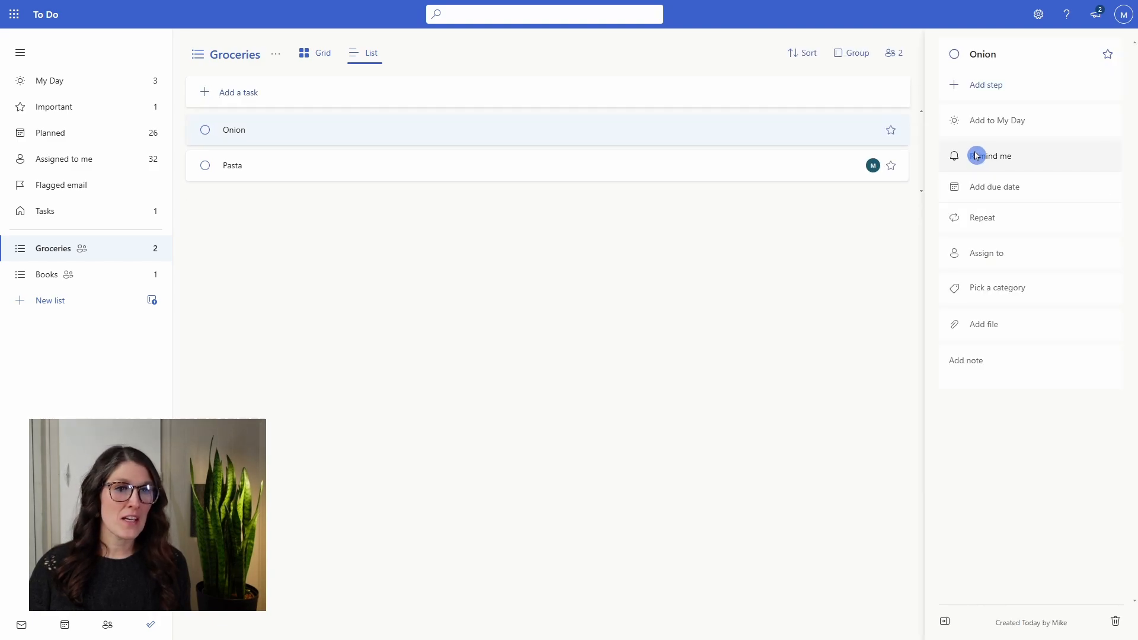
pyautogui.click(1027, 253)
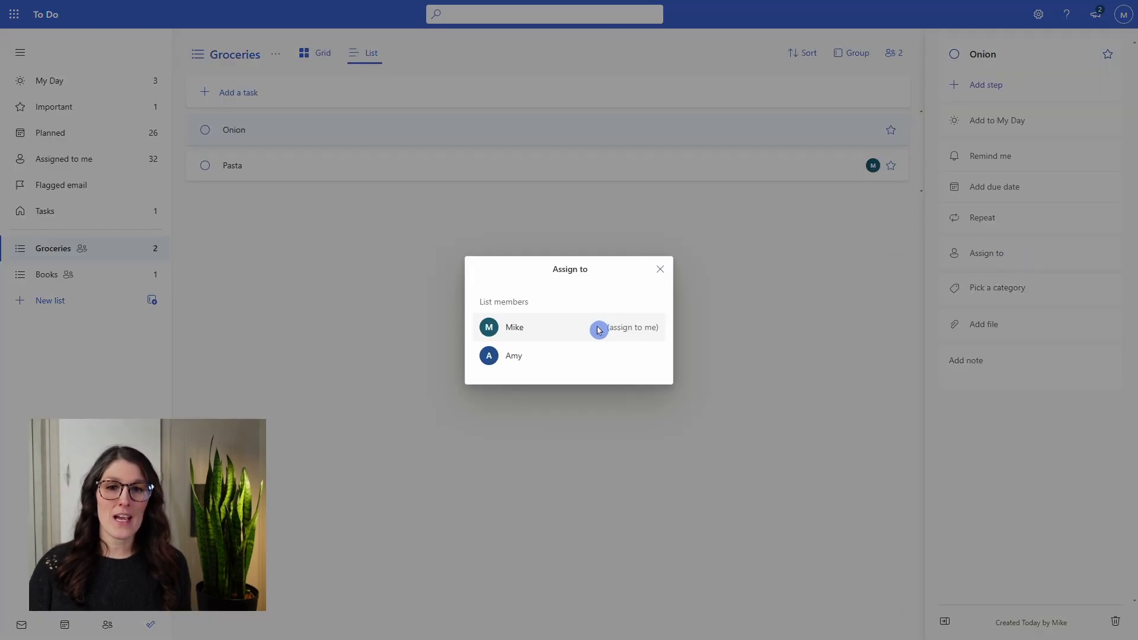
pyautogui.click(593, 350)
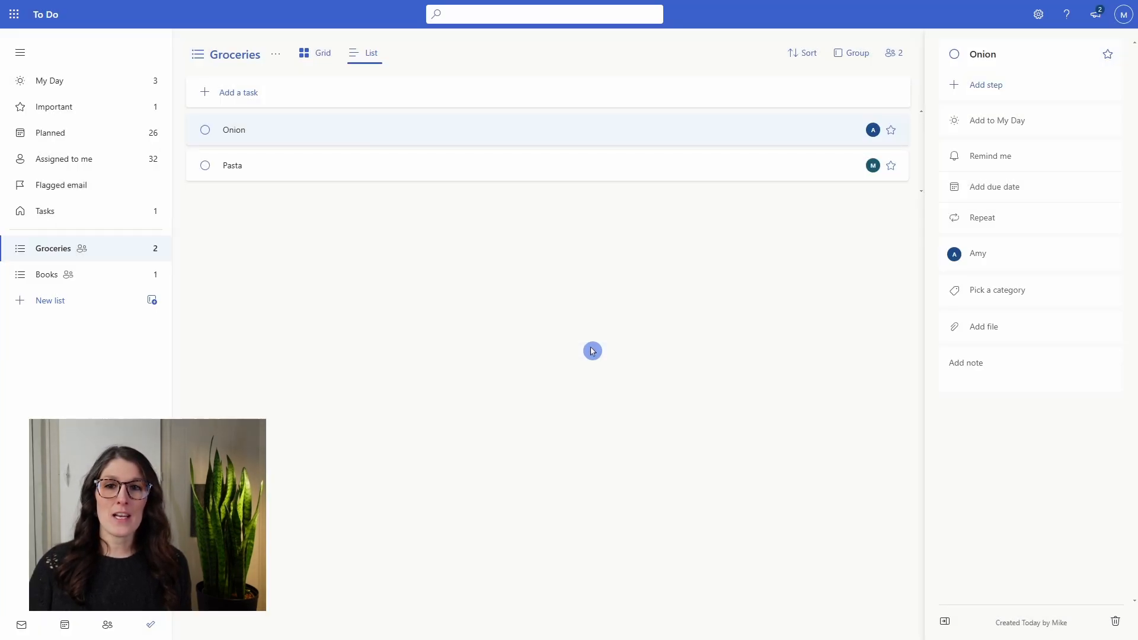
pyautogui.click(671, 310)
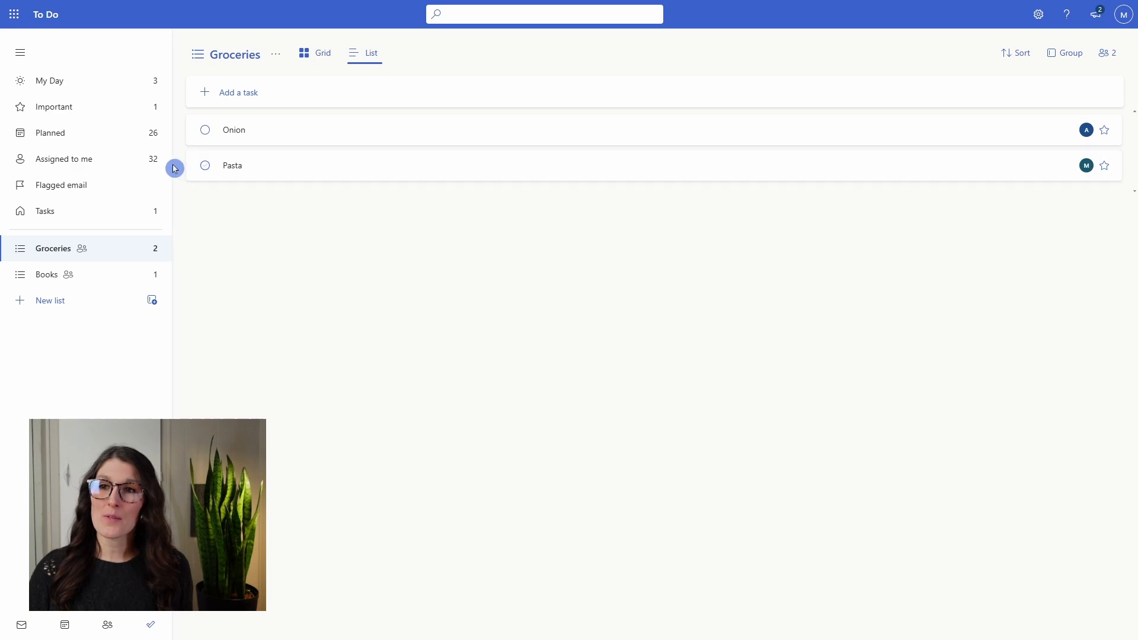
# From the planned tasks, open "Develop strategies and plans" due tomorrow and view it in Planner in Teams
pyautogui.click(95, 143)
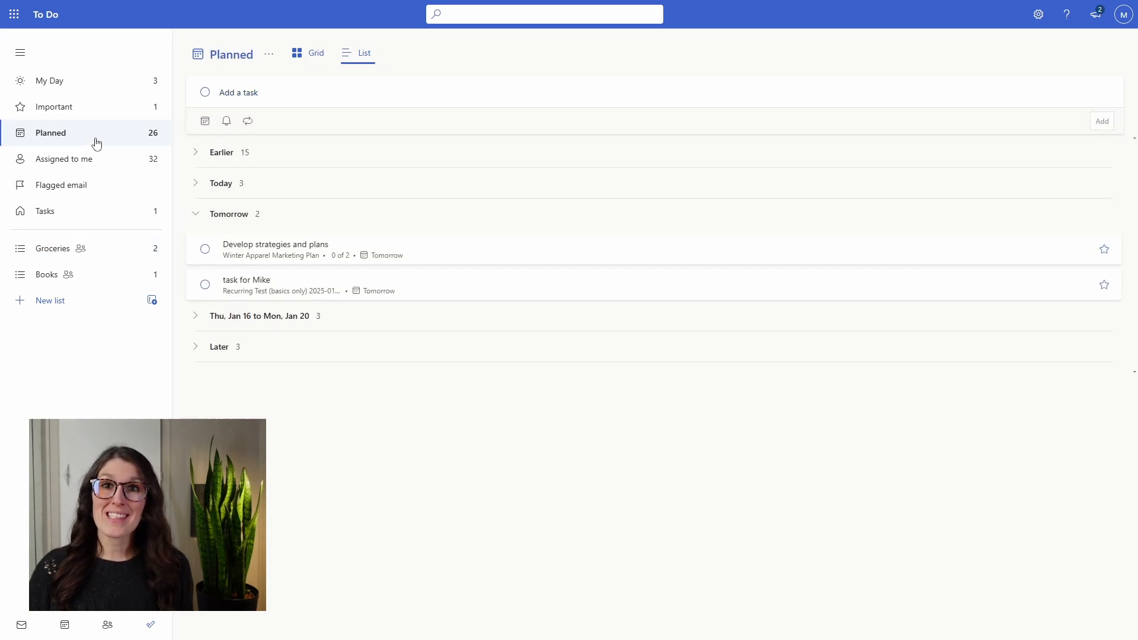
pyautogui.click(289, 265)
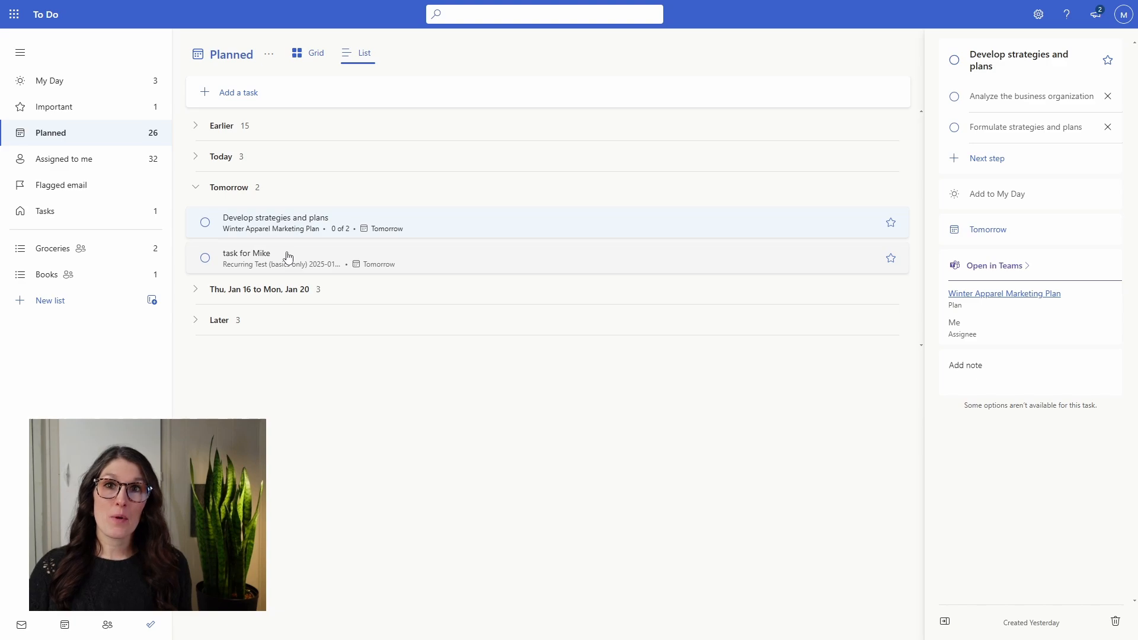
pyautogui.click(1012, 268)
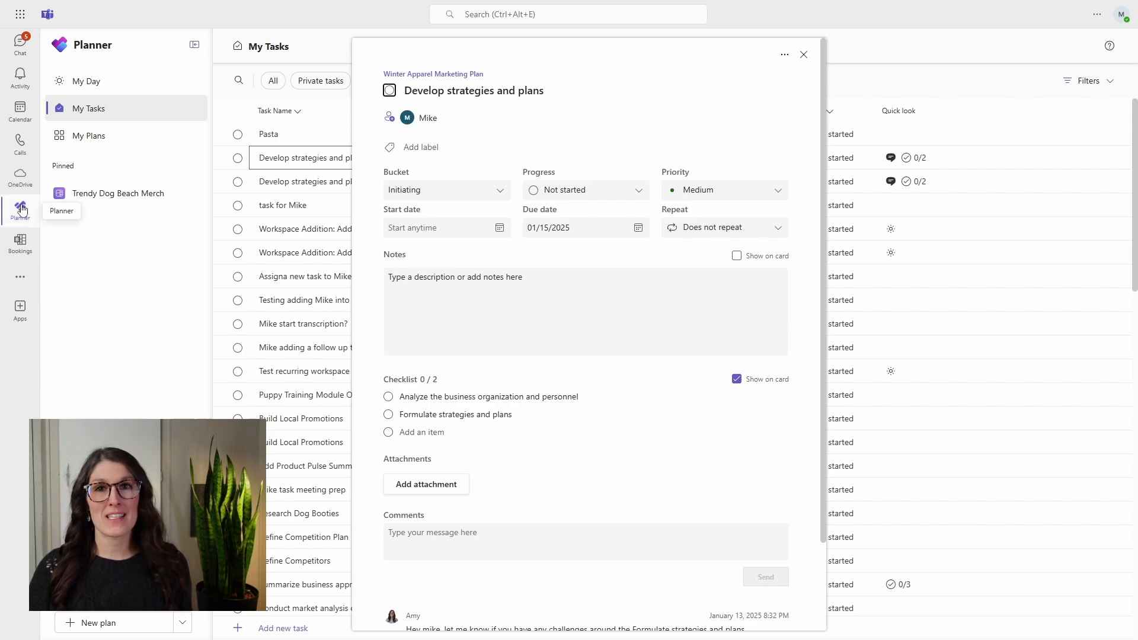
pyautogui.click(120, 115)
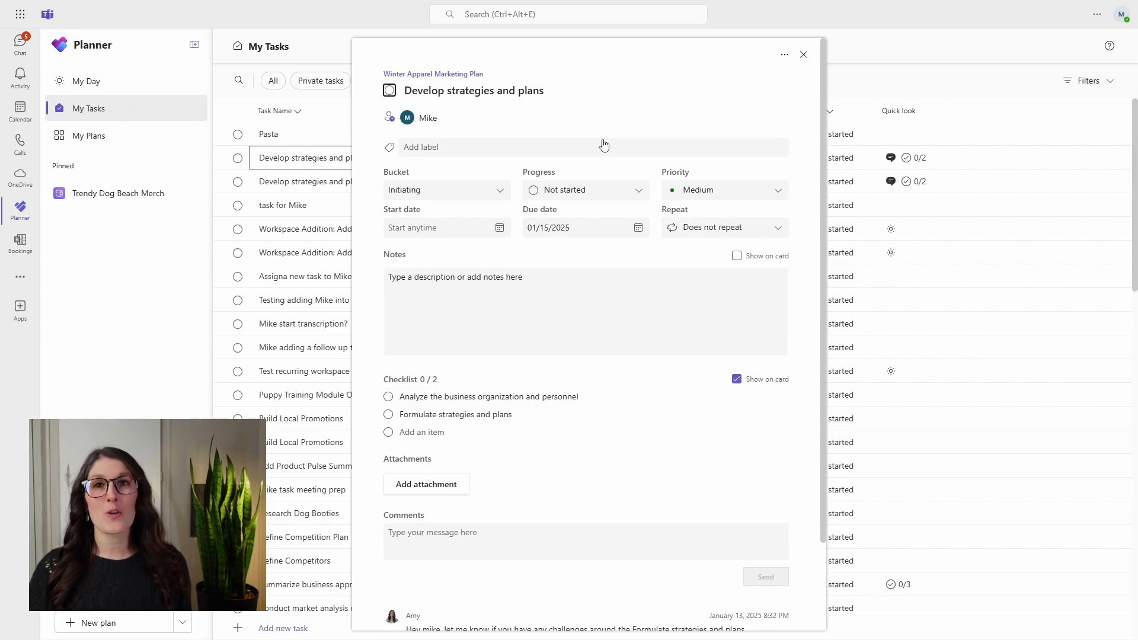
# Open the Winter Apparel Marketing Plan from the task and examine it in the Board, Grid, Schedule and Charts views
pyautogui.click(455, 76)
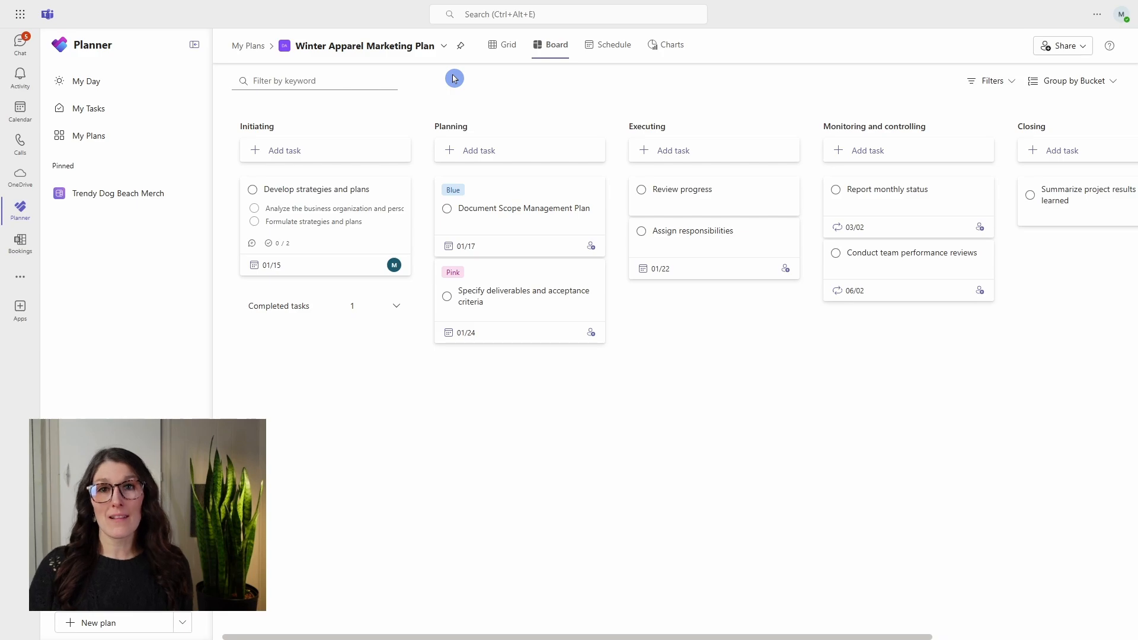
pyautogui.click(507, 51)
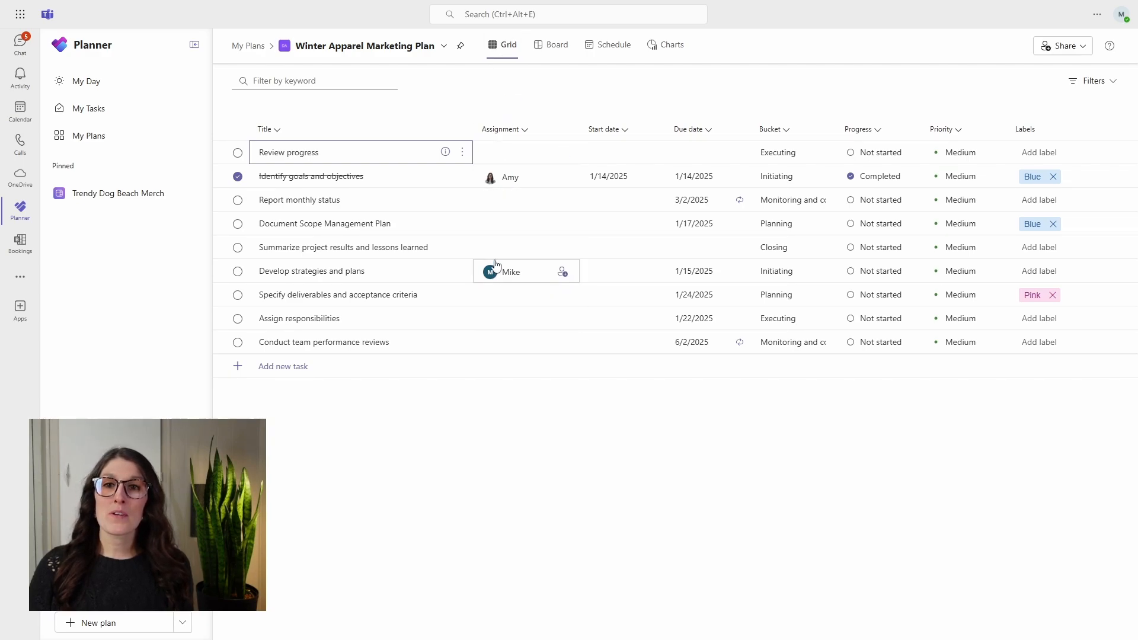
pyautogui.click(501, 166)
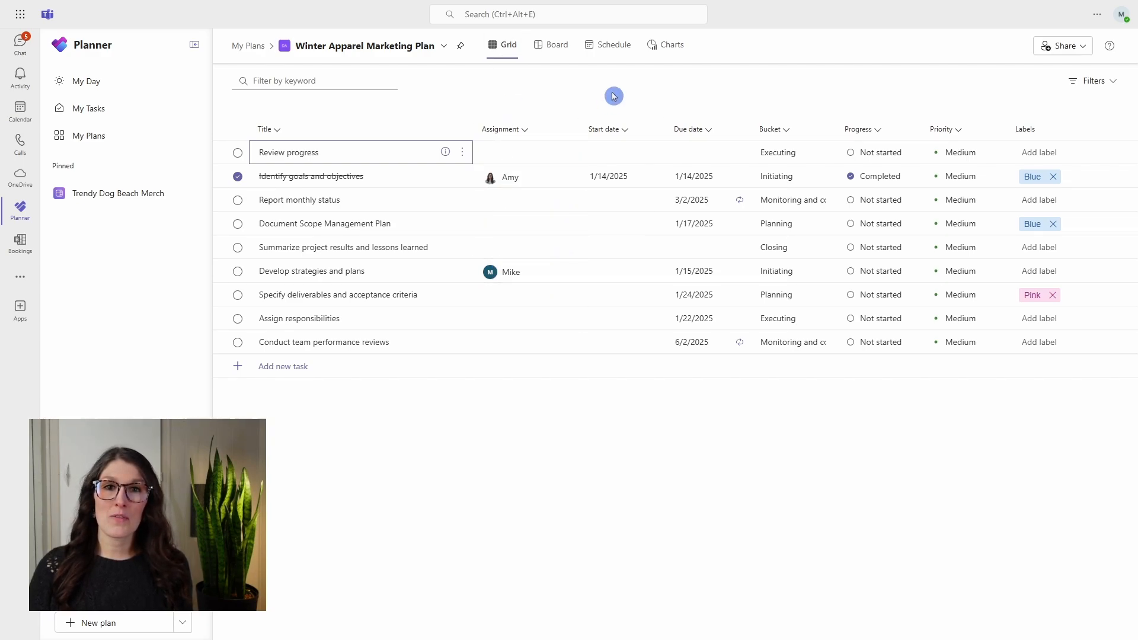
pyautogui.click(629, 52)
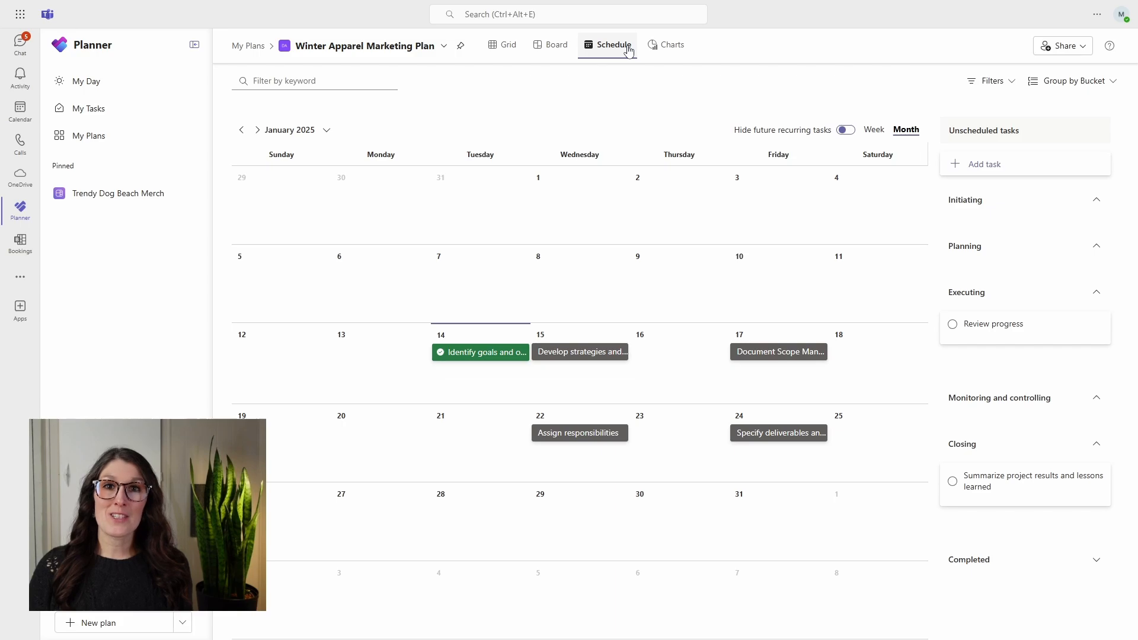
pyautogui.click(670, 47)
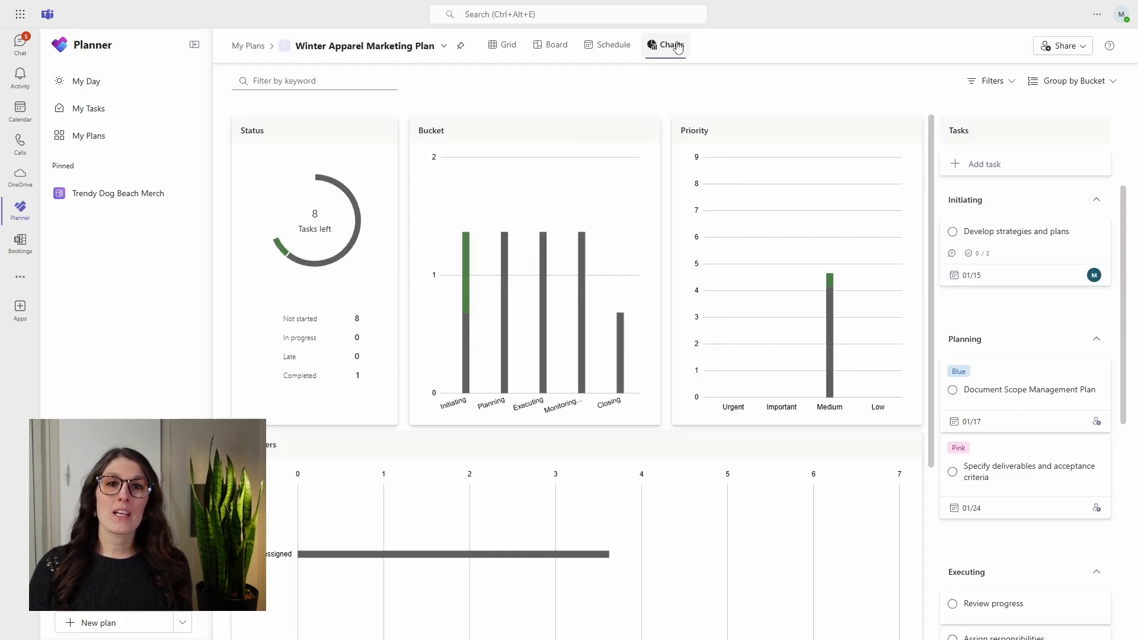
pyautogui.click(734, 93)
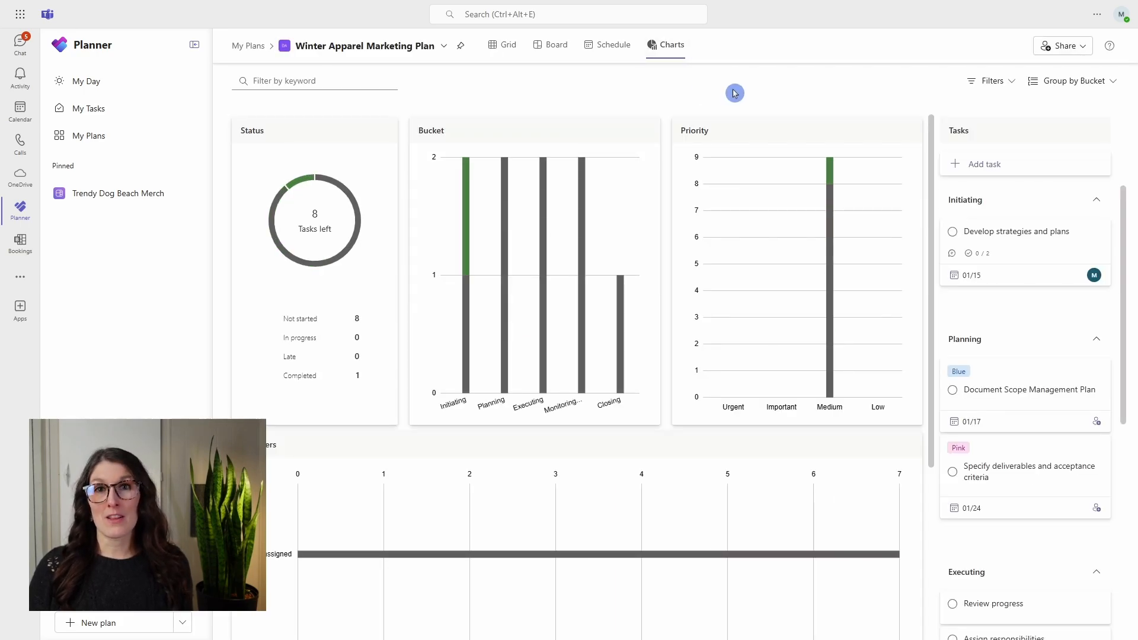